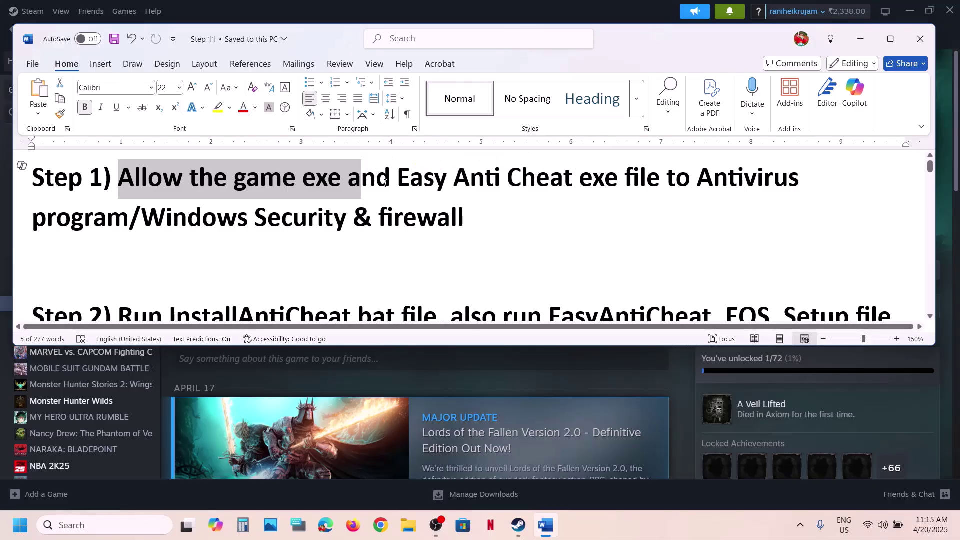
left_click(385, 184)
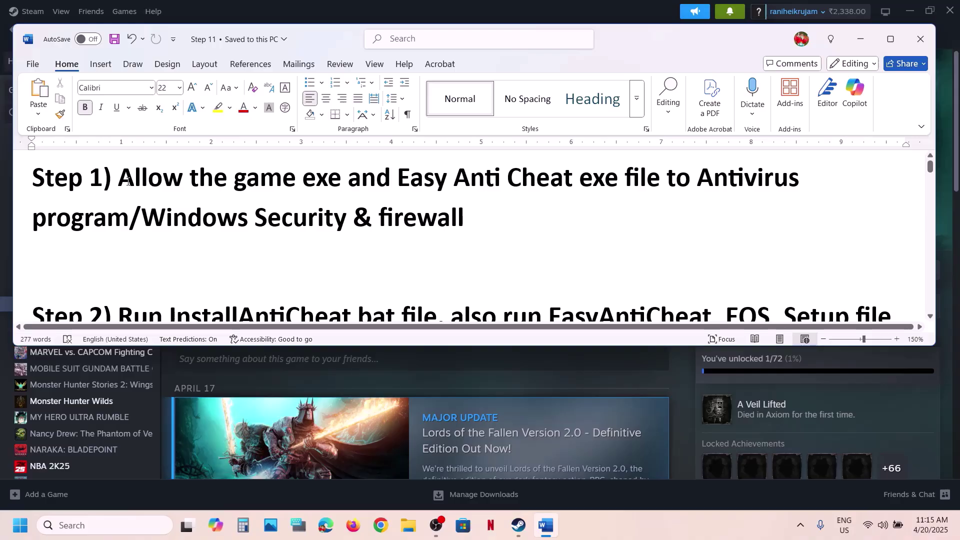
left_click_drag(128, 182, 497, 200)
left_click(615, 11)
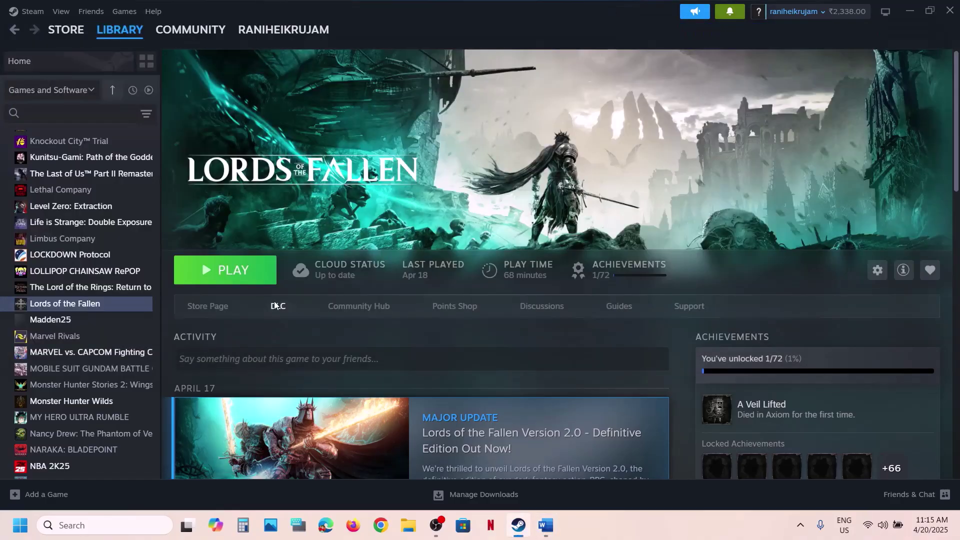
left_click(546, 526)
left_click(546, 526)
- Open the list of apps allowed through Controlled folder access in the Windows Security ransomware protection settings
key("super+i")
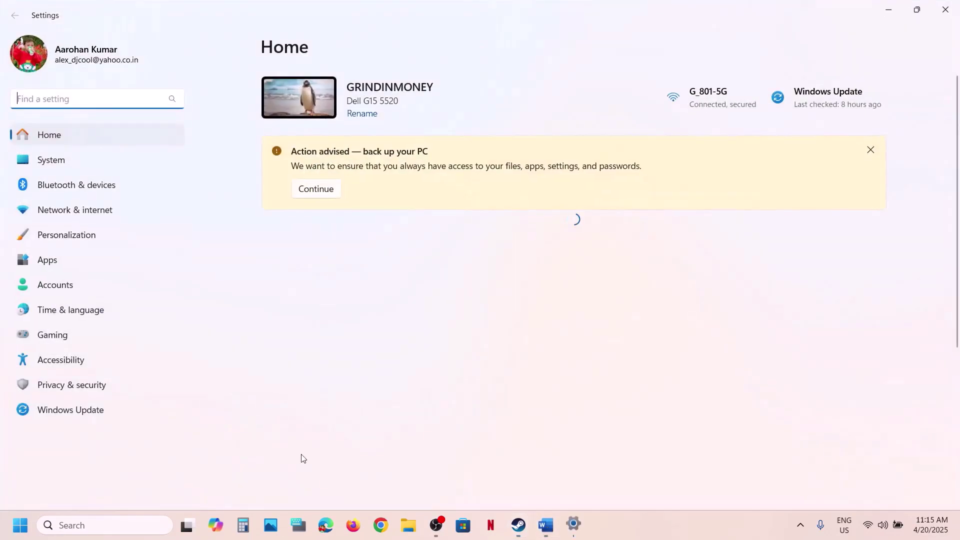
left_click(79, 383)
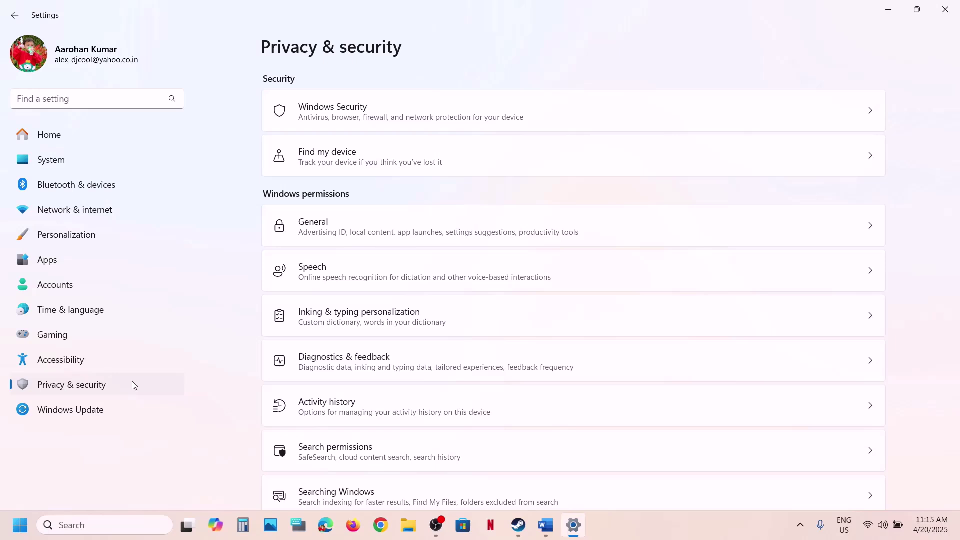
left_click(413, 129)
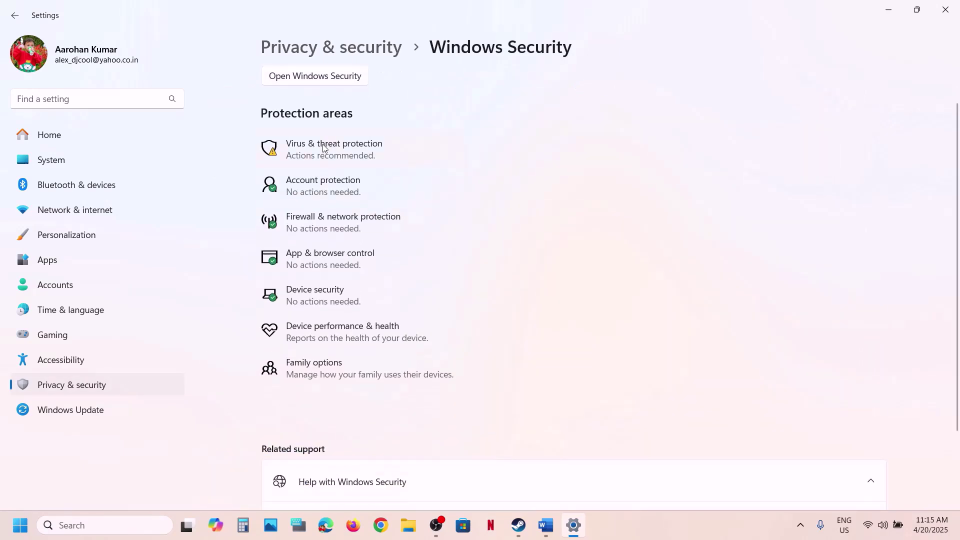
left_click(323, 148)
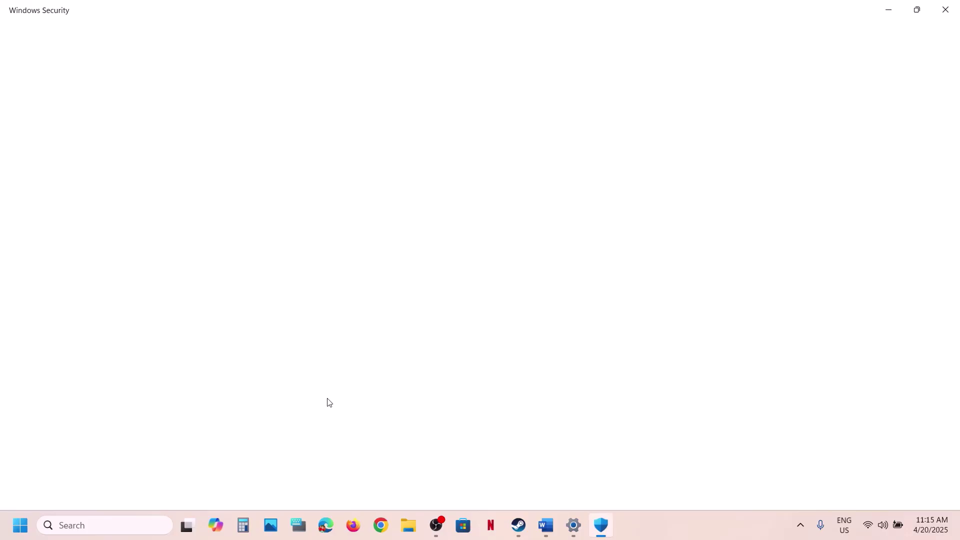
scroll(327, 402, "down", 4)
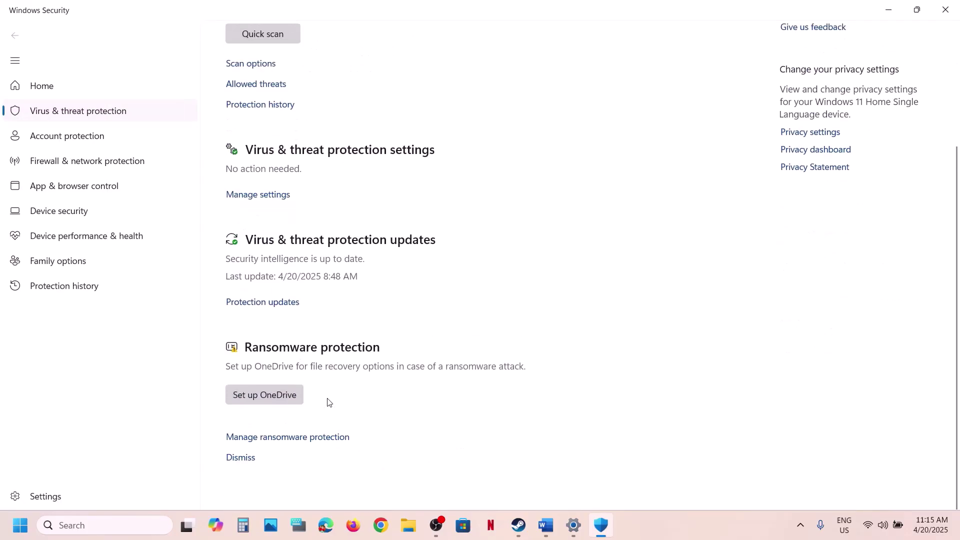
left_click(310, 443)
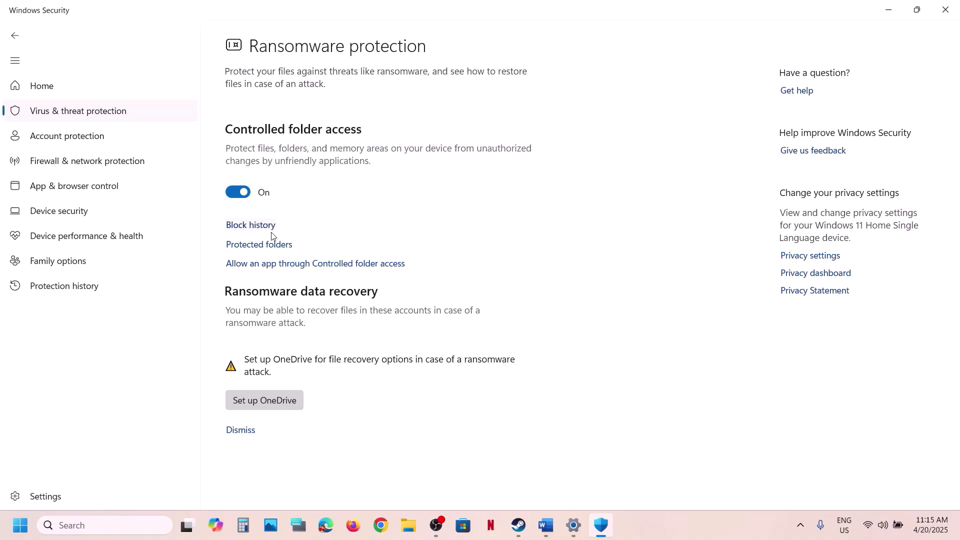
left_click(286, 265)
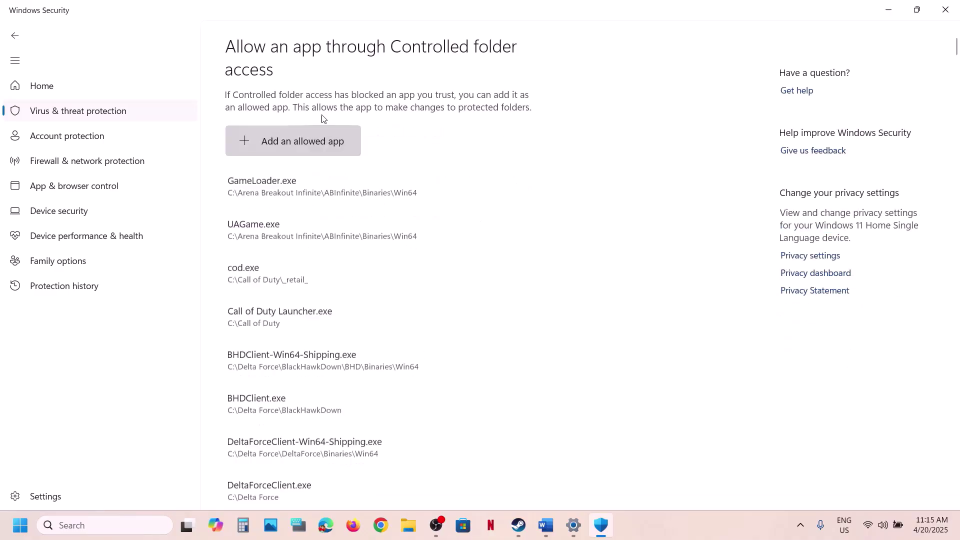
- Add the LOTF2 application from Steam's steamapps\common\Lords of the Fallen folder as an allowed app
left_click(280, 147)
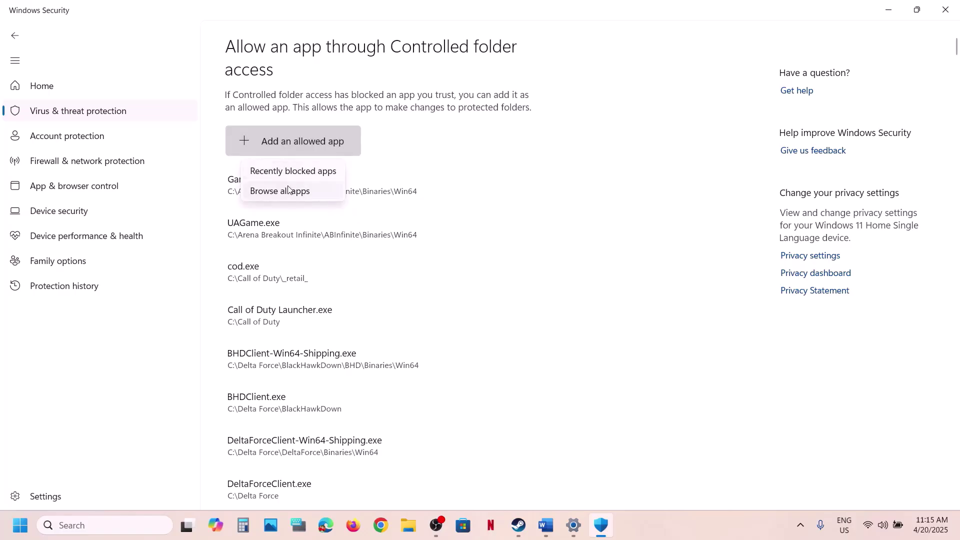
left_click(283, 187)
left_click(374, 36)
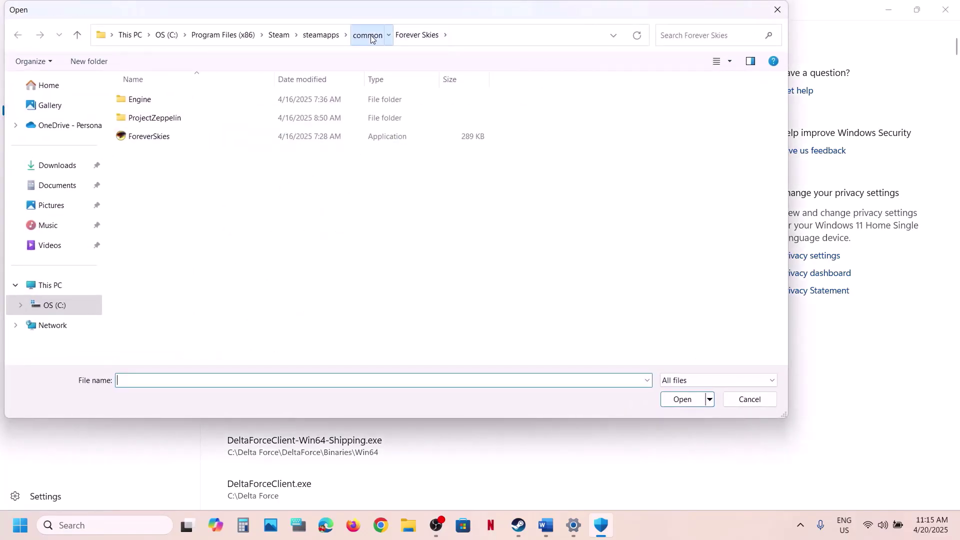
left_click(435, 36)
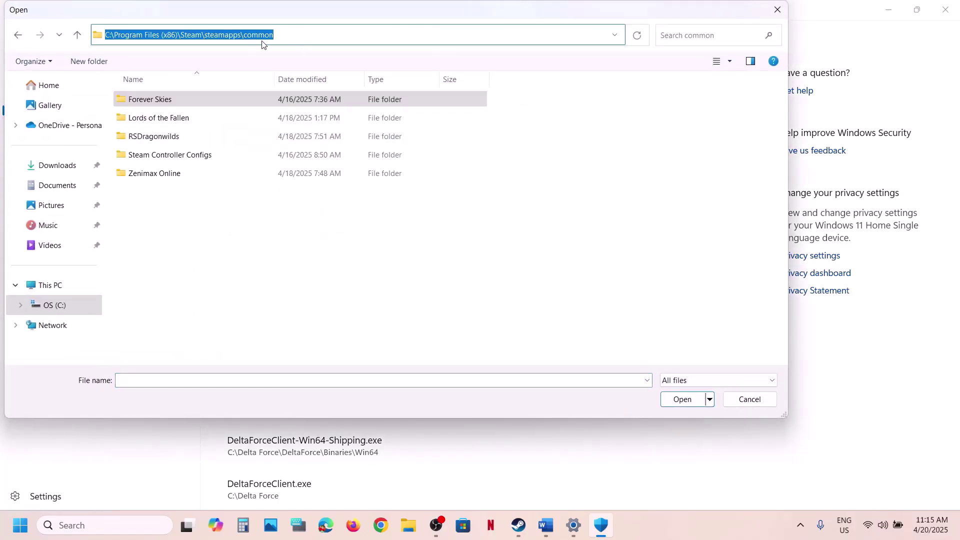
left_click(202, 123)
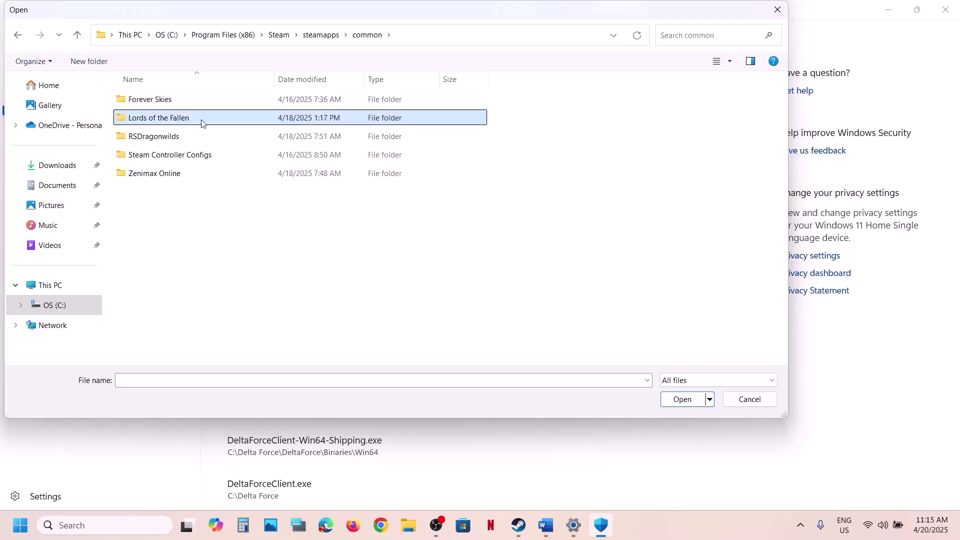
double_click(204, 123)
left_click(161, 152)
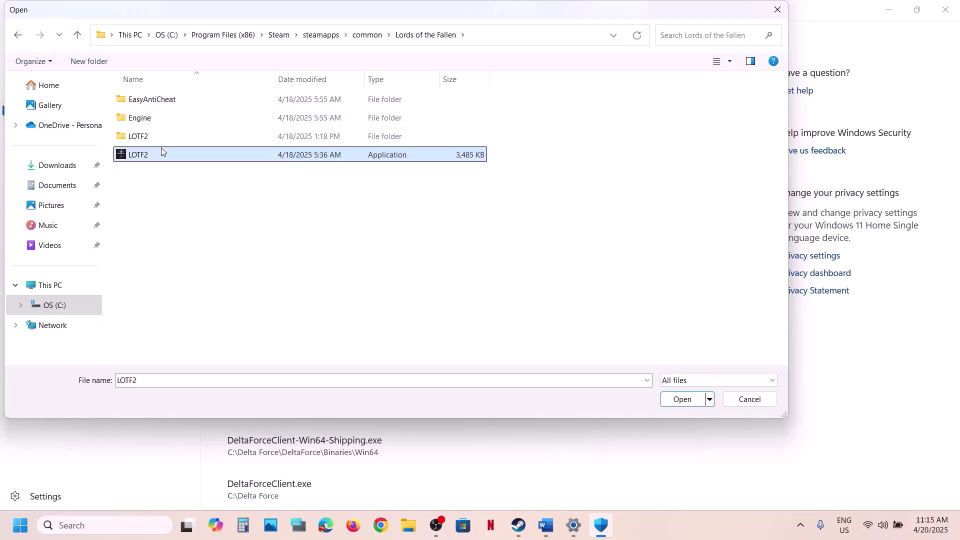
left_click(682, 400)
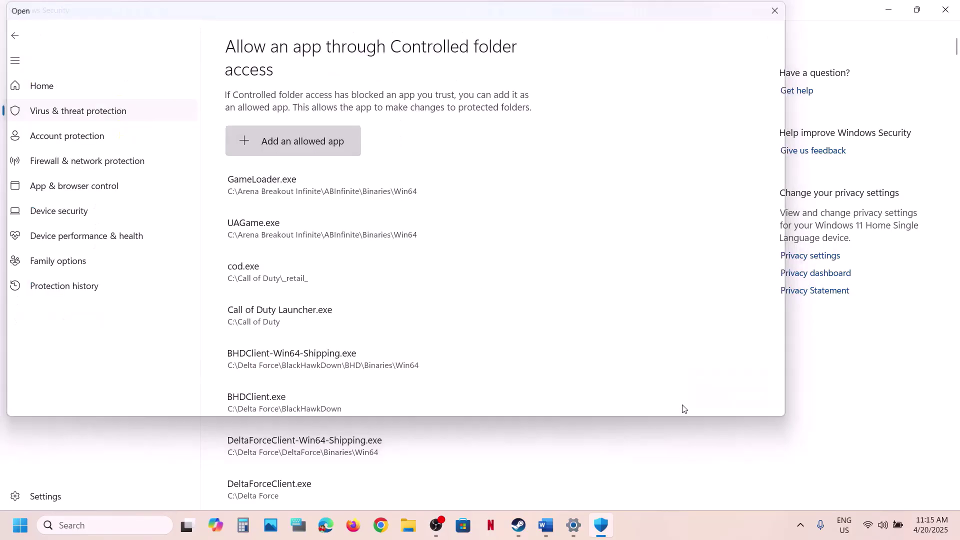
- Add LOTF2-Win64-Shipping from the game's LOTF2\Binaries\Win64 folder as an allowed app
left_click(301, 141)
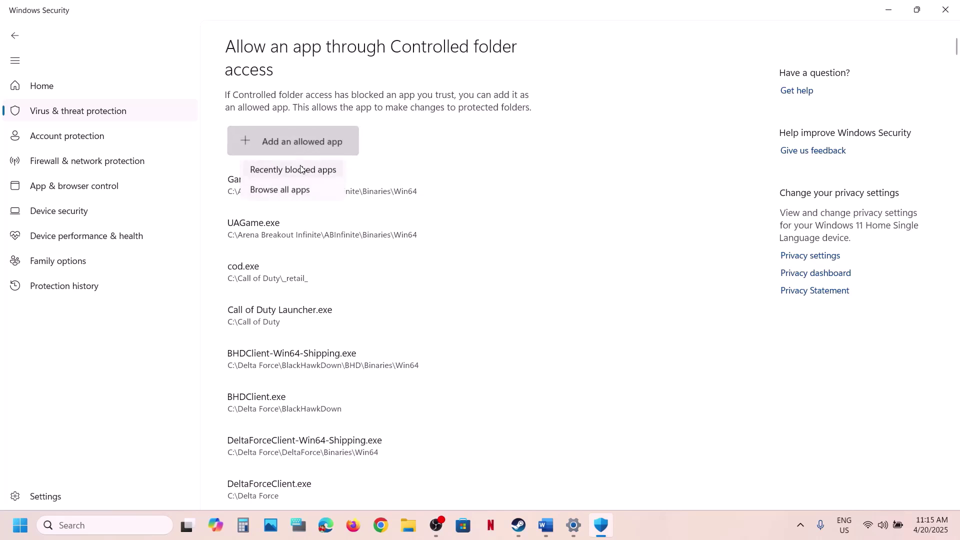
left_click(293, 192)
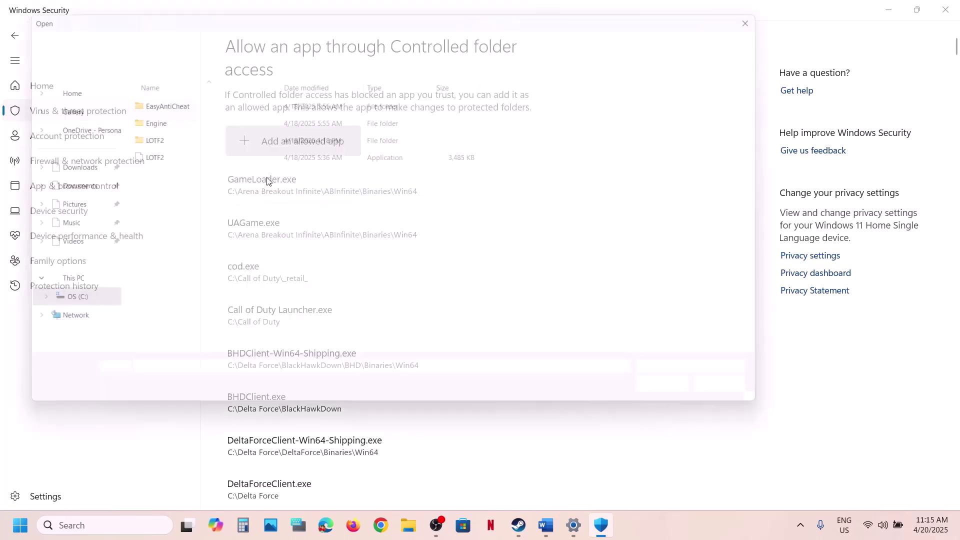
left_click(154, 139)
double_click(155, 140)
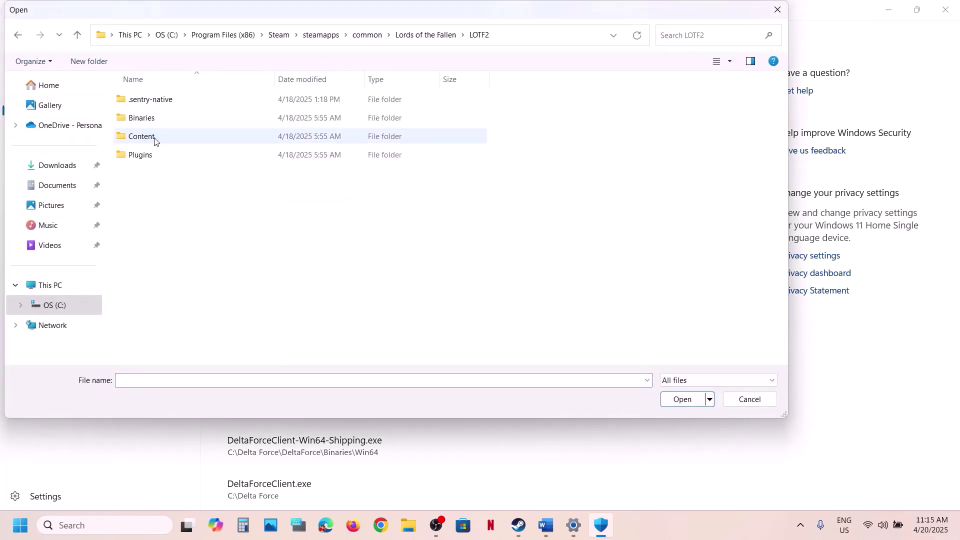
double_click(147, 118)
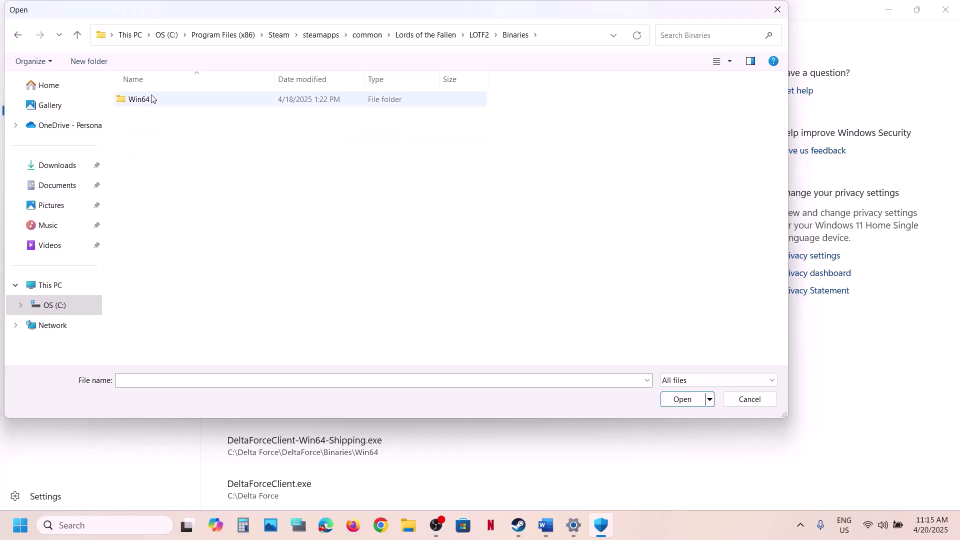
double_click(149, 99)
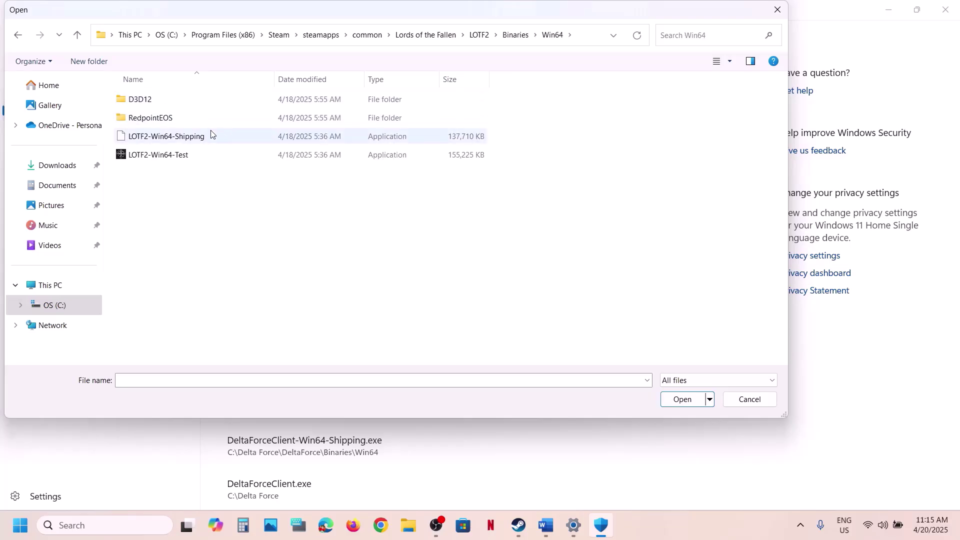
left_click(171, 135)
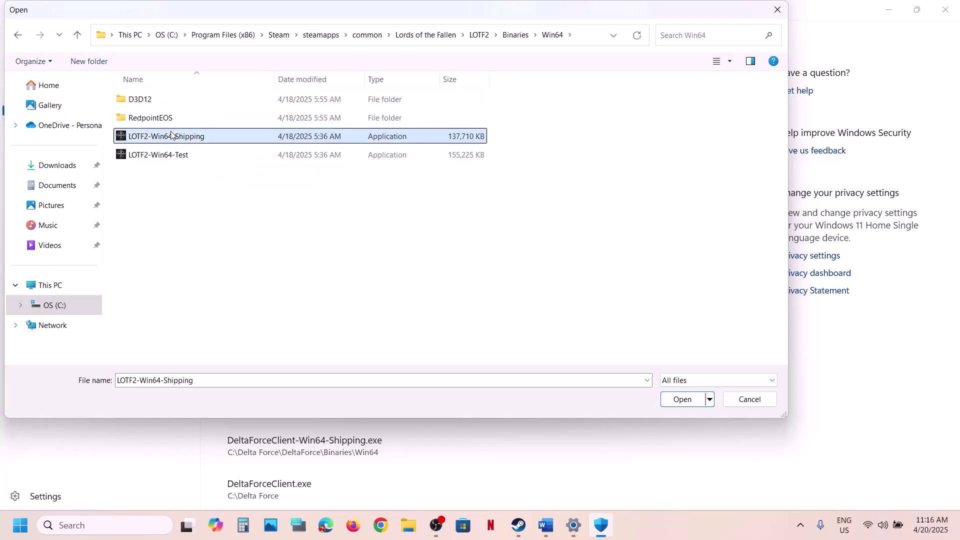
left_click(682, 399)
- Add LOTF2-Win64-Test from the same Win64 folder as an allowed app
left_click(301, 155)
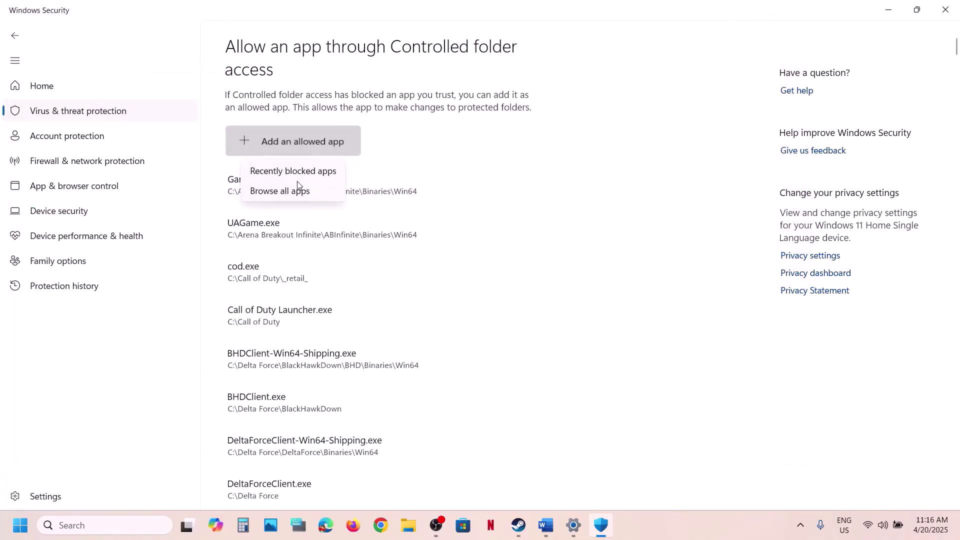
left_click(296, 191)
left_click(183, 156)
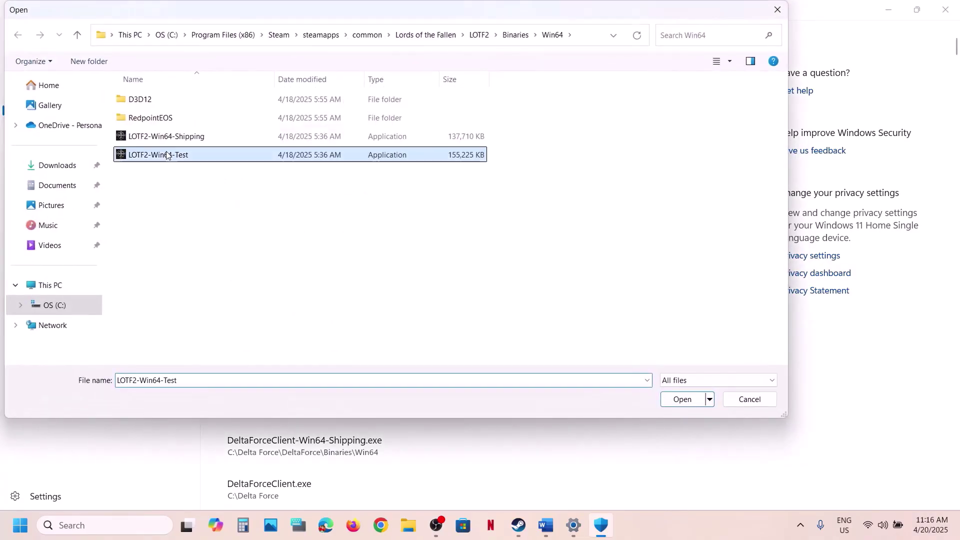
left_click(679, 399)
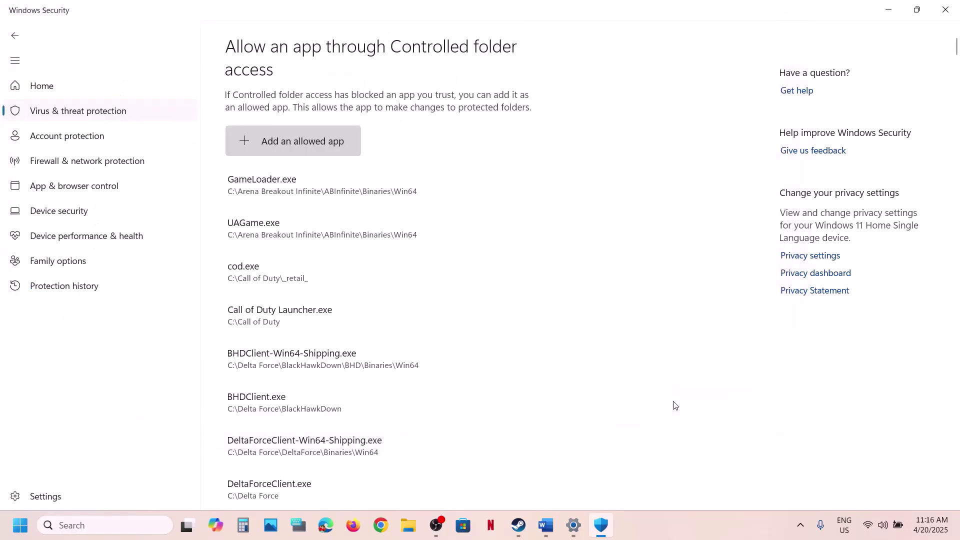
- Add EasyAntiCheat_EOS_Setup from the EasyAntiCheat folder inside Lords of the Fallen as an allowed app
left_click(300, 144)
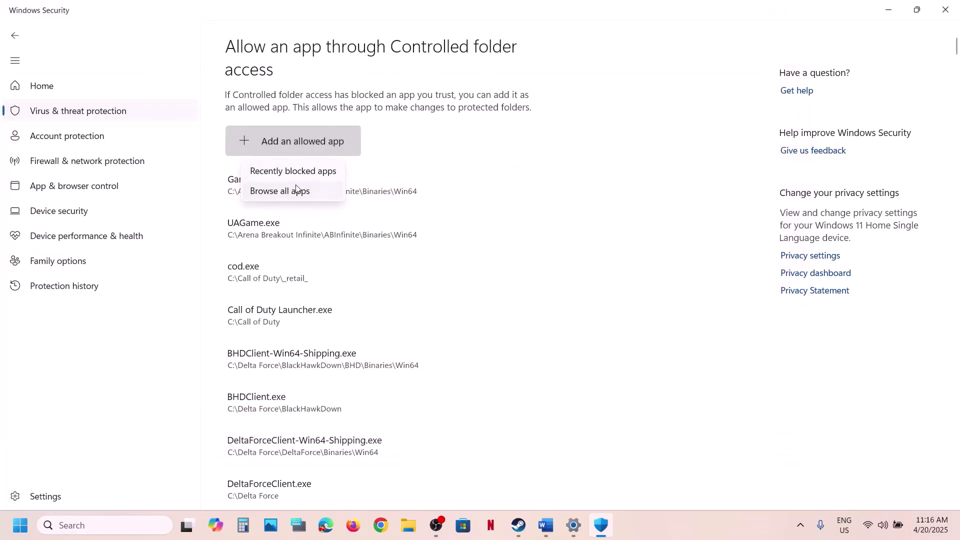
left_click(296, 190)
double_click(169, 118)
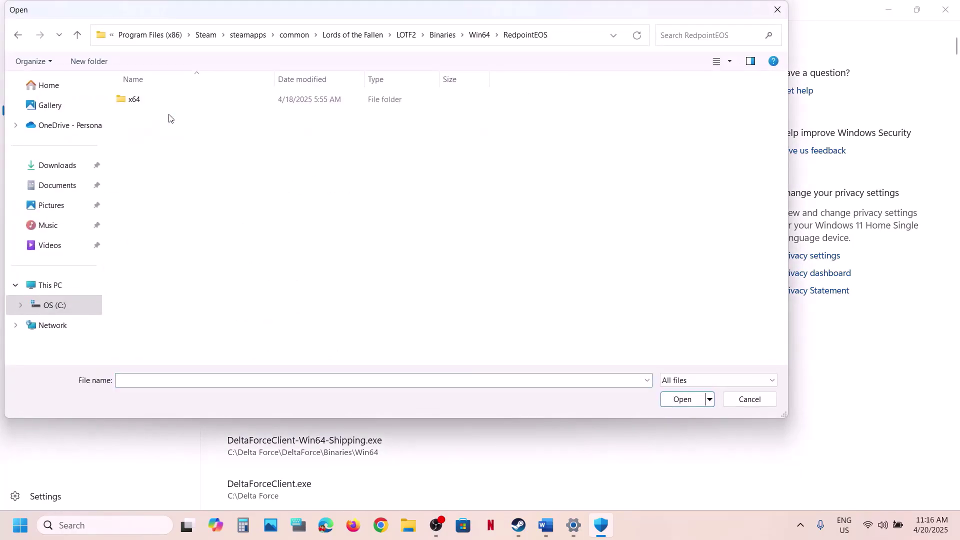
double_click(150, 103)
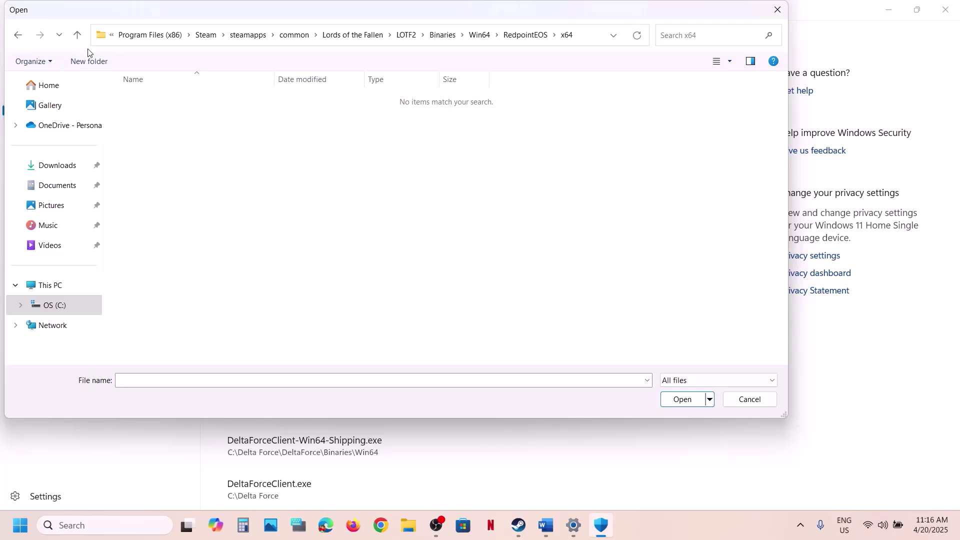
left_click(80, 38)
left_click(80, 38)
left_click(80, 37)
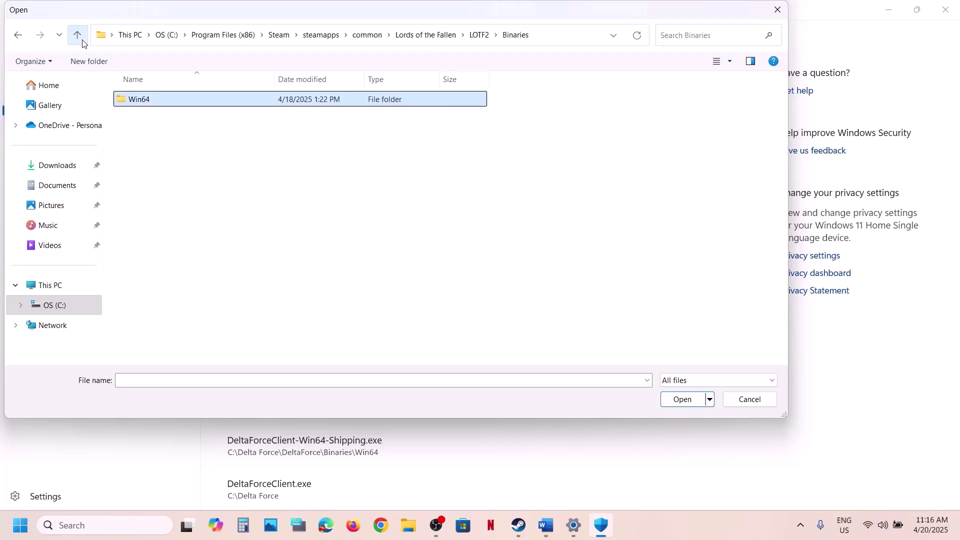
left_click(80, 37)
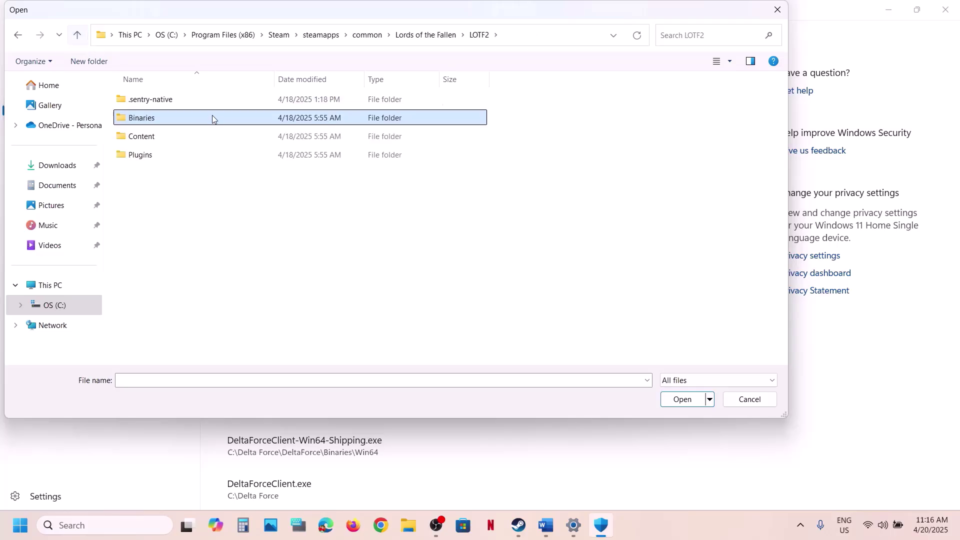
left_click(80, 34)
double_click(157, 97)
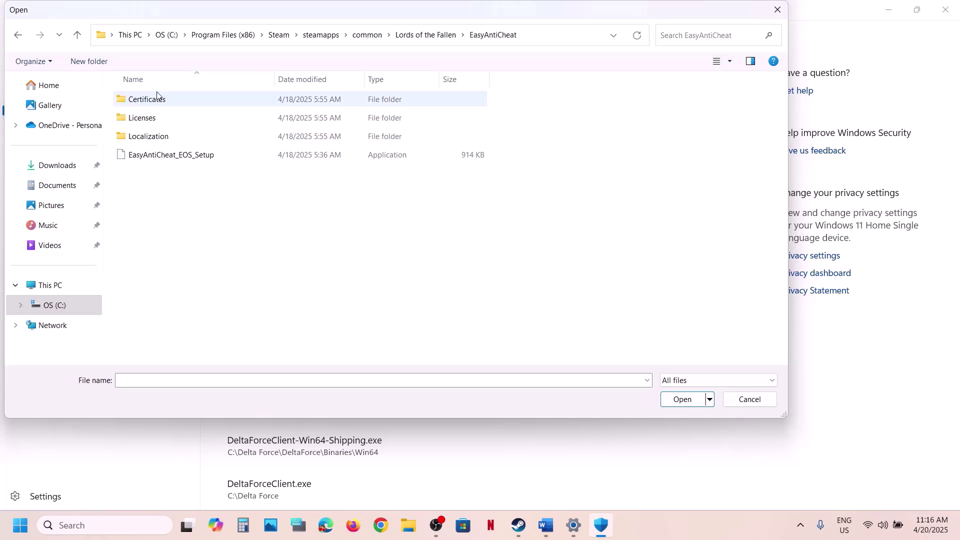
left_click(166, 155)
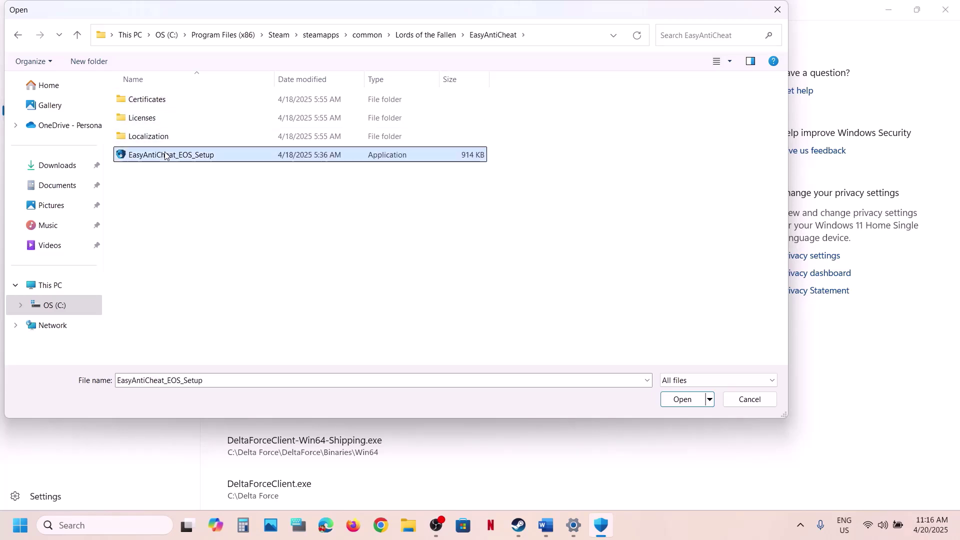
left_click(679, 399)
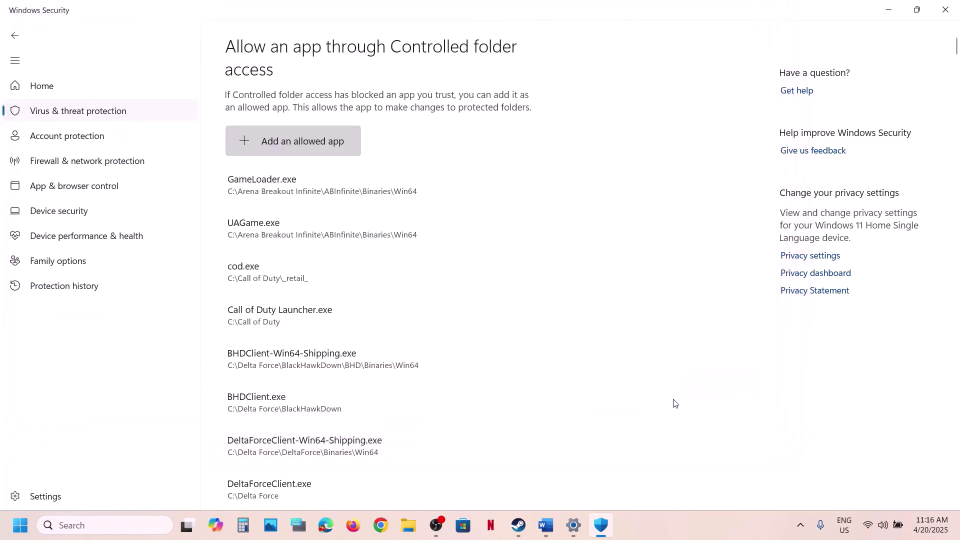
- Open the Windows Defender Firewall allowed apps list in Control Panel and unlock its settings for changes
left_click(88, 531)
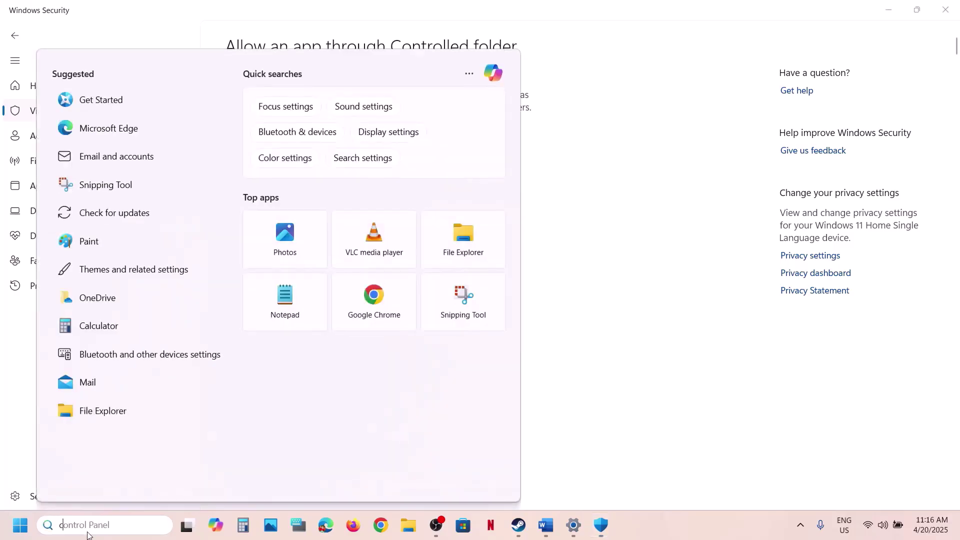
type("control")
key("Return")
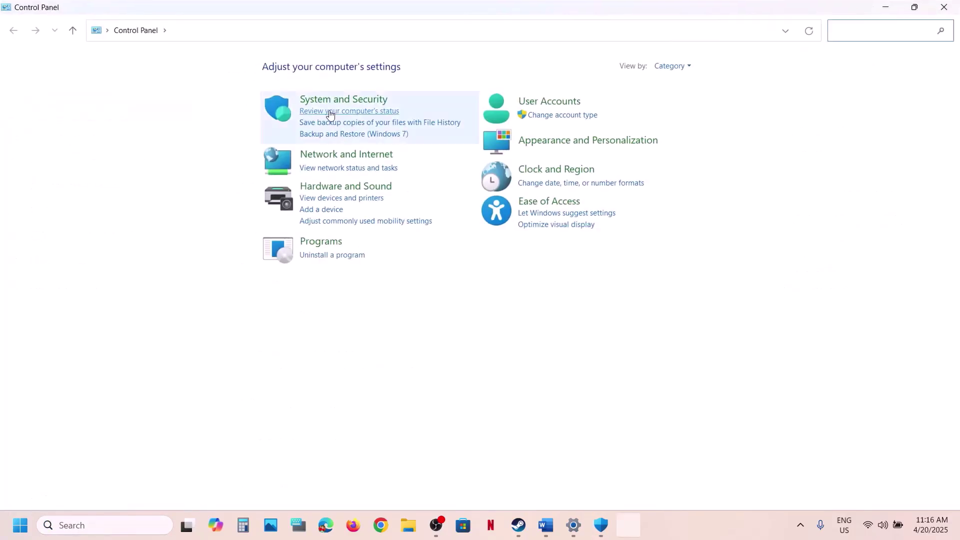
left_click(348, 98)
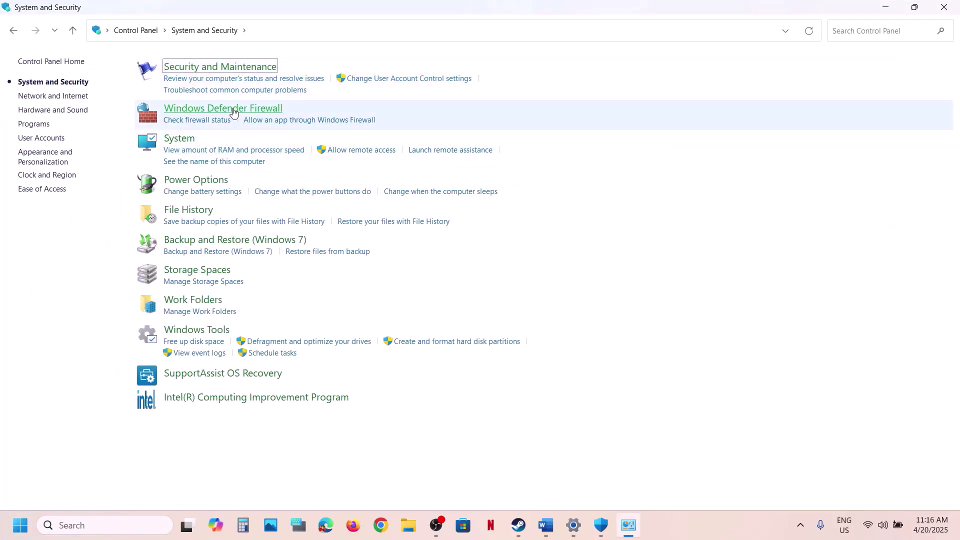
left_click(233, 109)
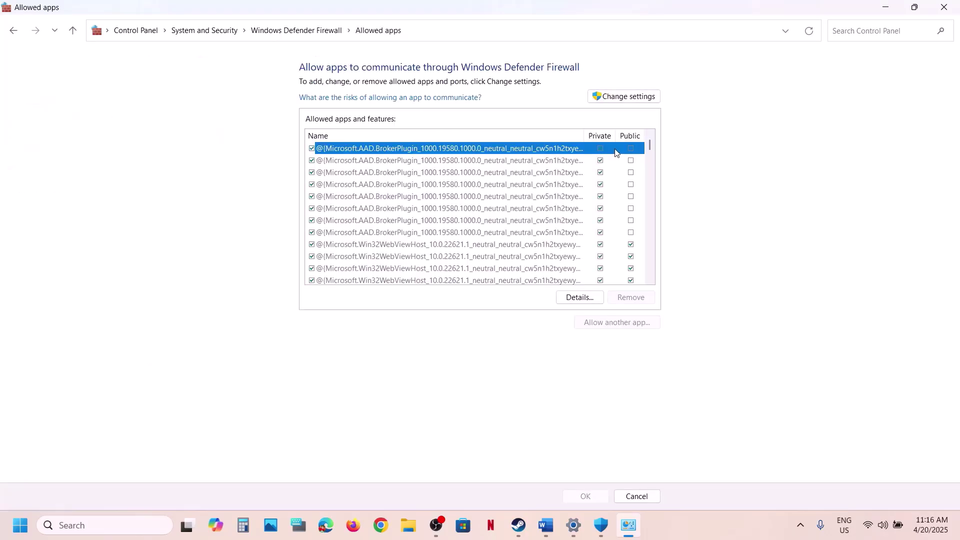
left_click(620, 95)
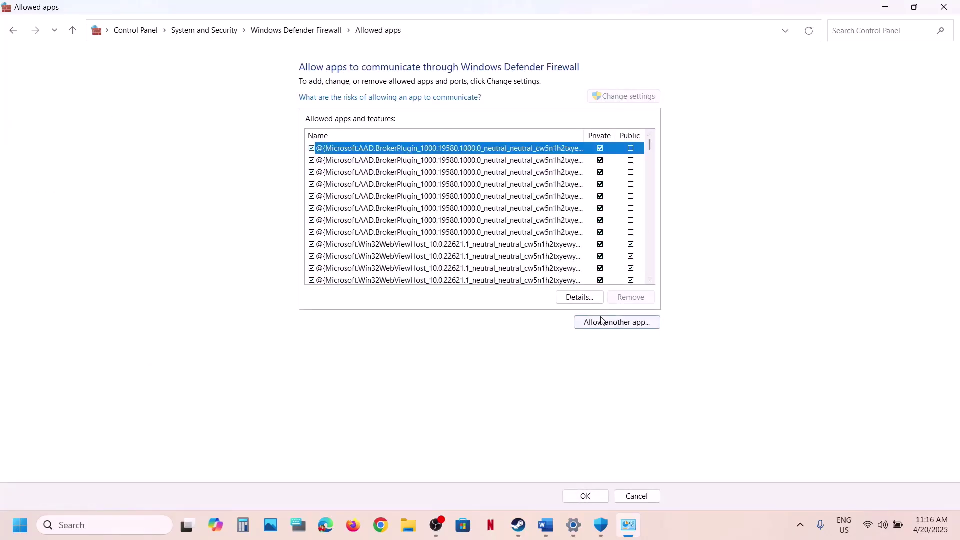
- Try to add the LOTF2 application from steamapps\common\Lords of the Fallen to the firewall's allowed apps
left_click(601, 320)
left_click(568, 319)
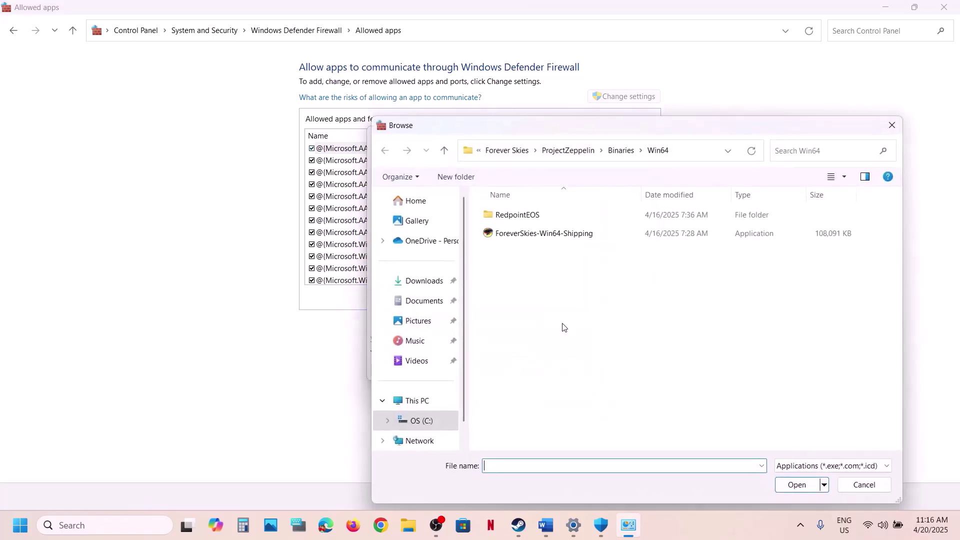
left_click(518, 152)
left_click(582, 152)
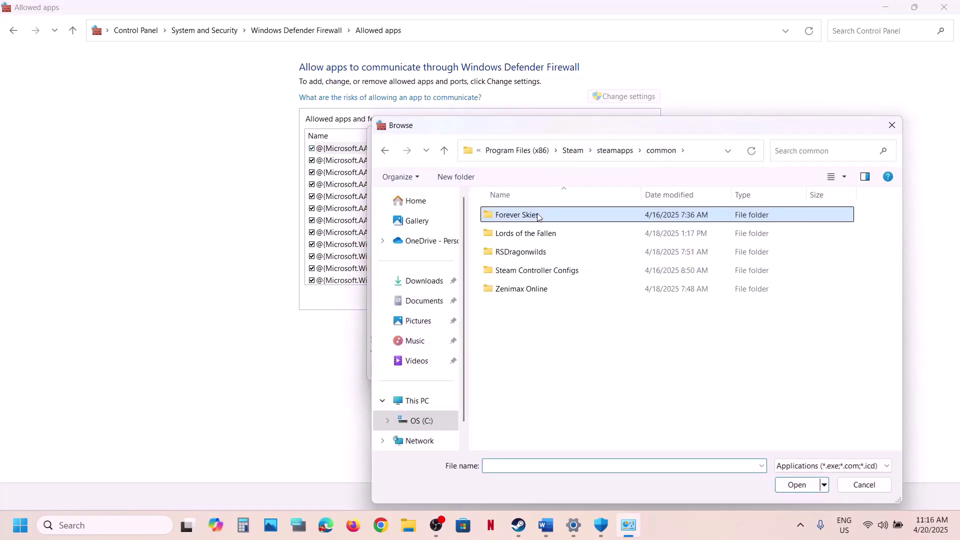
double_click(532, 231)
left_click(517, 270)
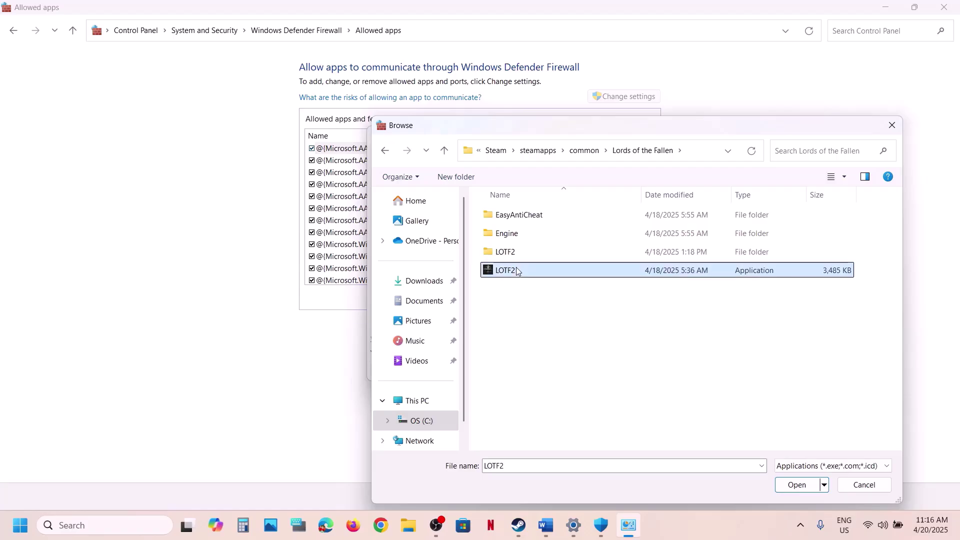
left_click(797, 484)
left_click(520, 370)
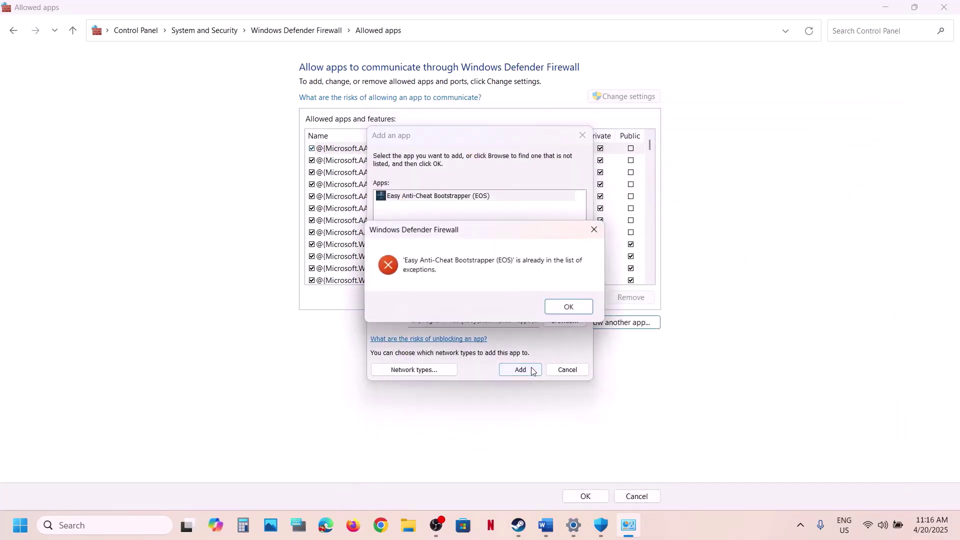
left_click(569, 309)
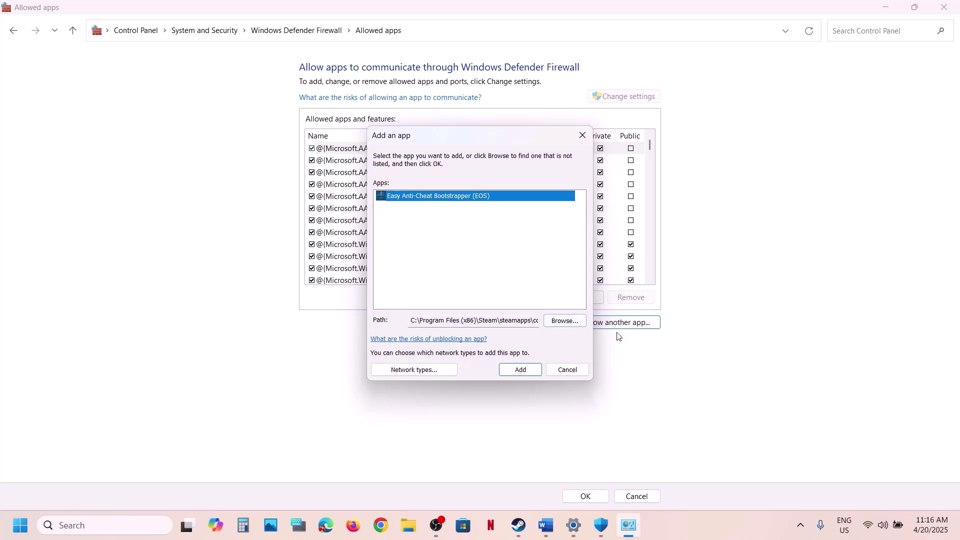
- Add LOTF2-Win64-Shipping from the game's LOTF2\Binaries\Win64 folder to the firewall's allowed apps
left_click(565, 320)
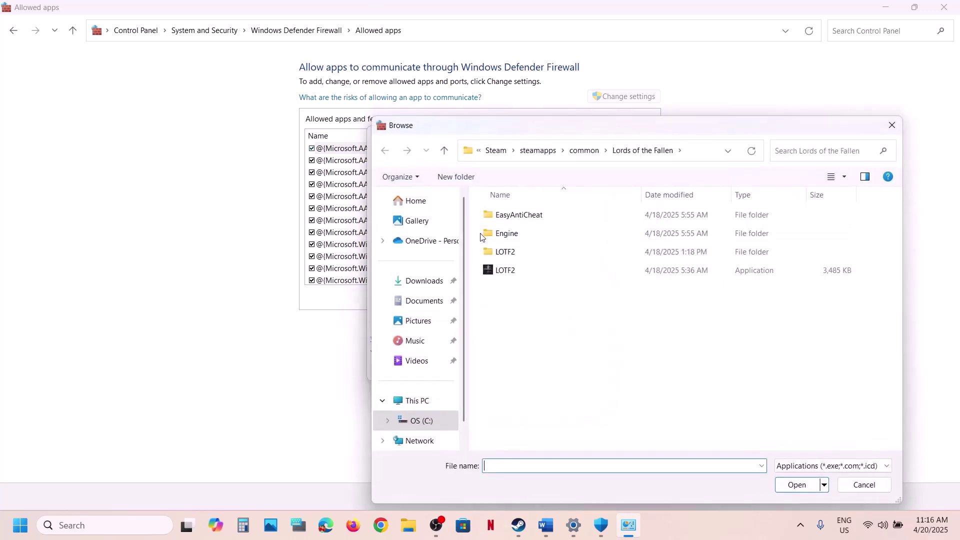
double_click(502, 250)
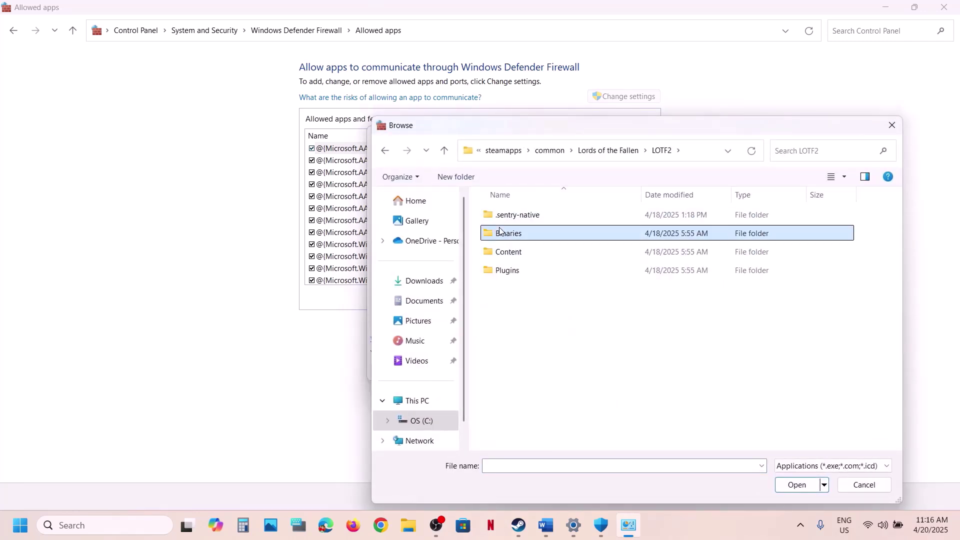
double_click(501, 233)
double_click(504, 215)
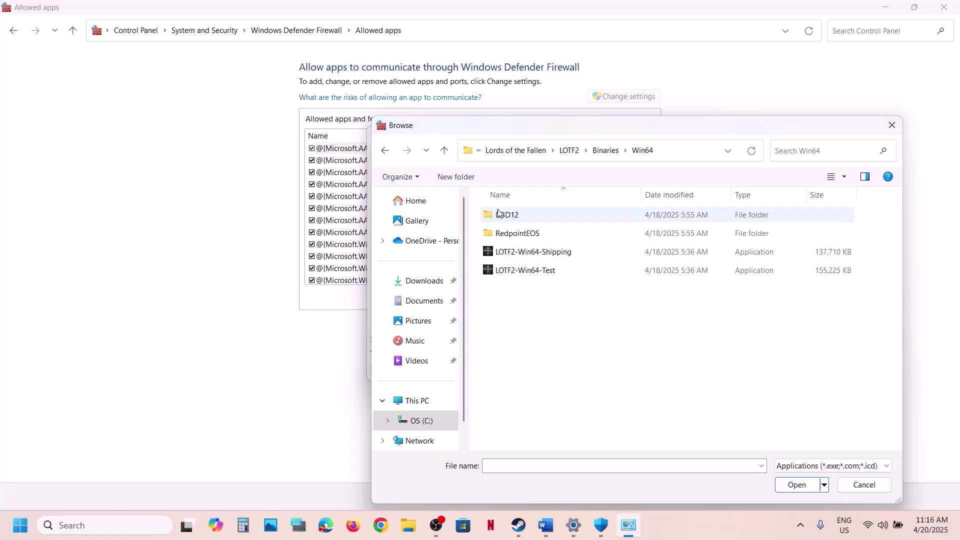
left_click(524, 251)
left_click(796, 485)
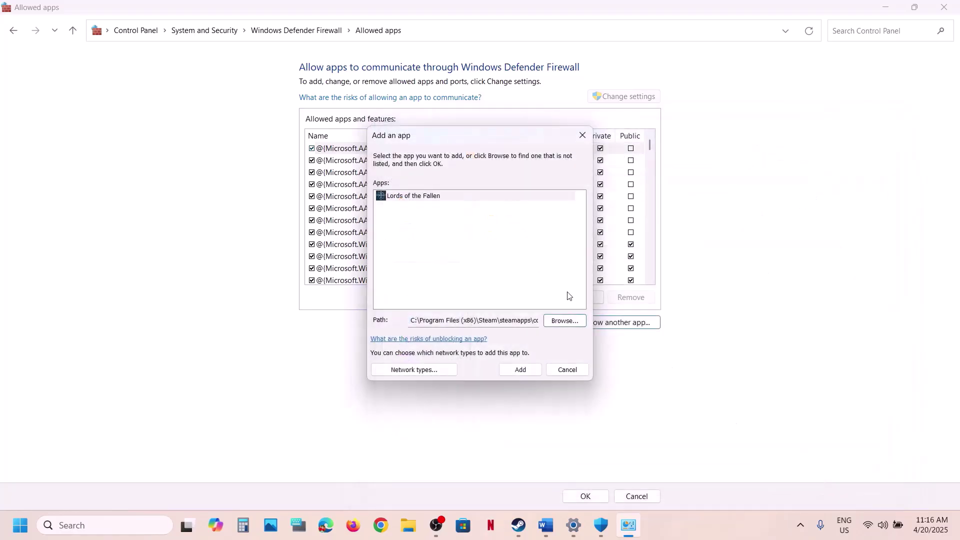
left_click(521, 369)
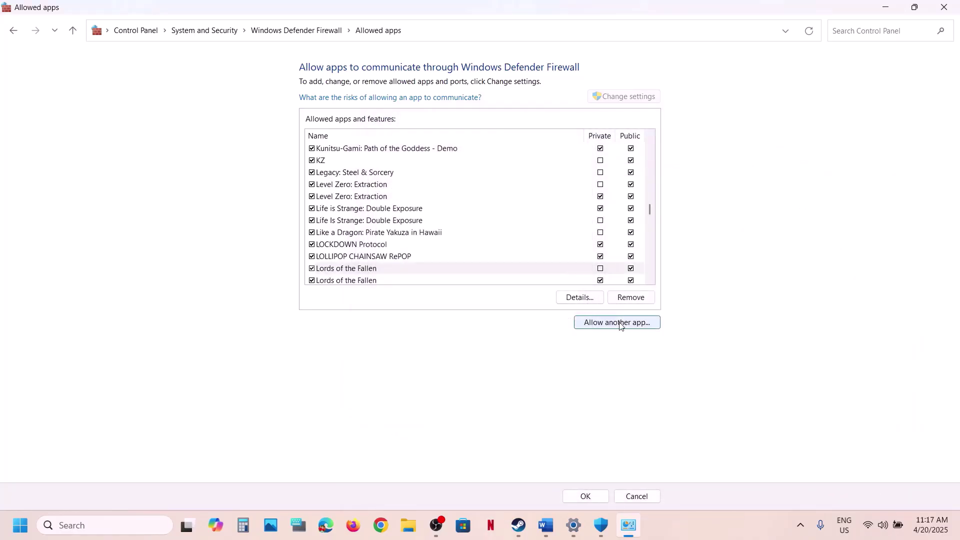
- Add LOTF2-Win64-Test from the same Win64 folder to the firewall's allowed apps
left_click(642, 322)
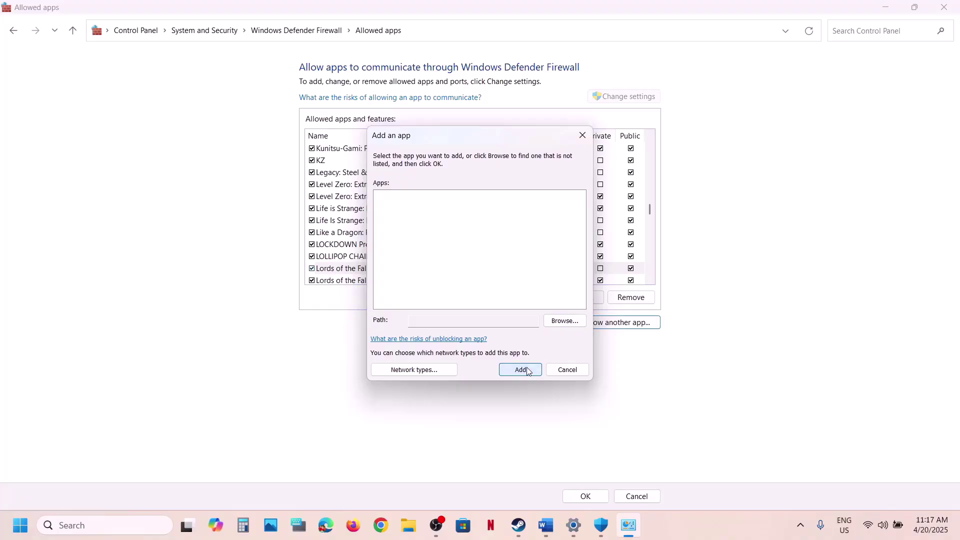
left_click(562, 322)
left_click(510, 276)
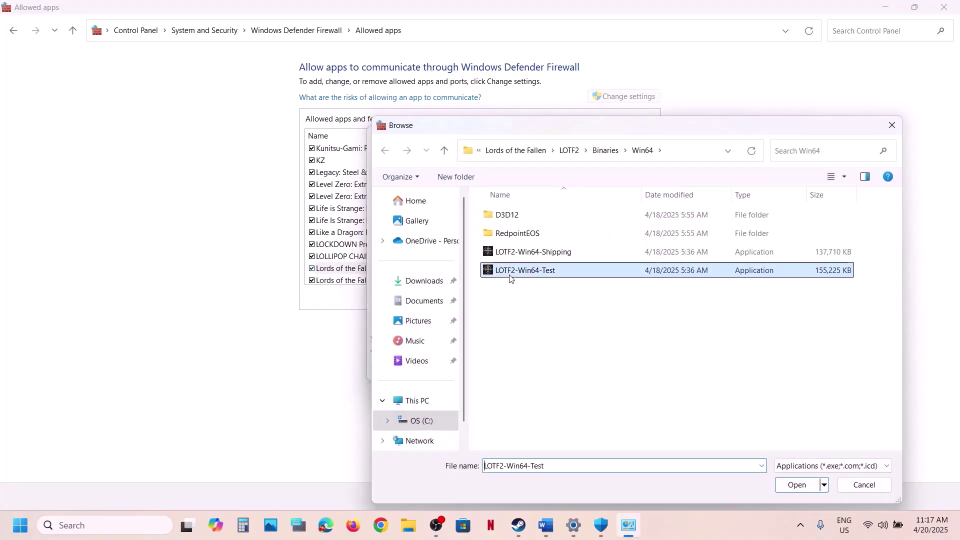
left_click(787, 484)
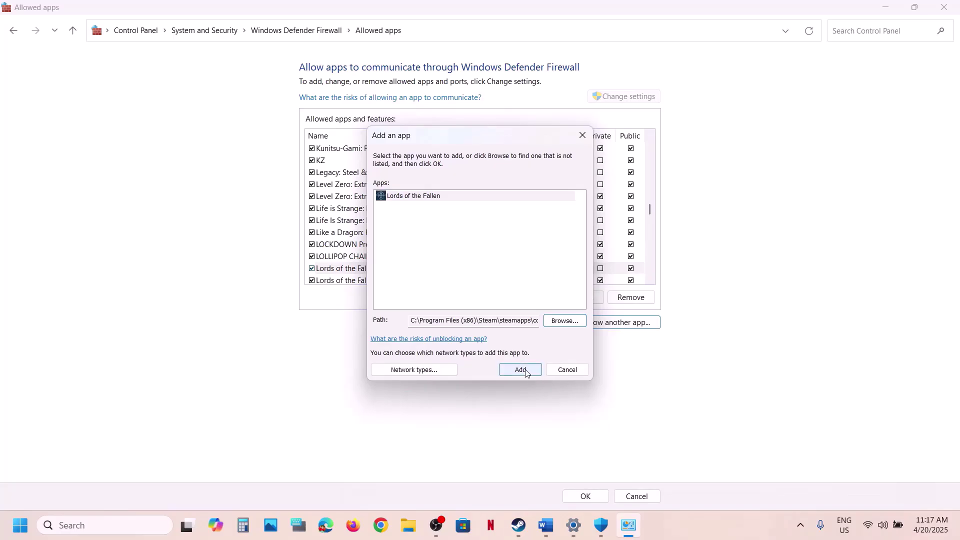
left_click(521, 370)
- Add EasyAntiCheat_EOS_Setup from the EasyAntiCheat folder inside Lords of the Fallen to the firewall's allowed apps
left_click(618, 322)
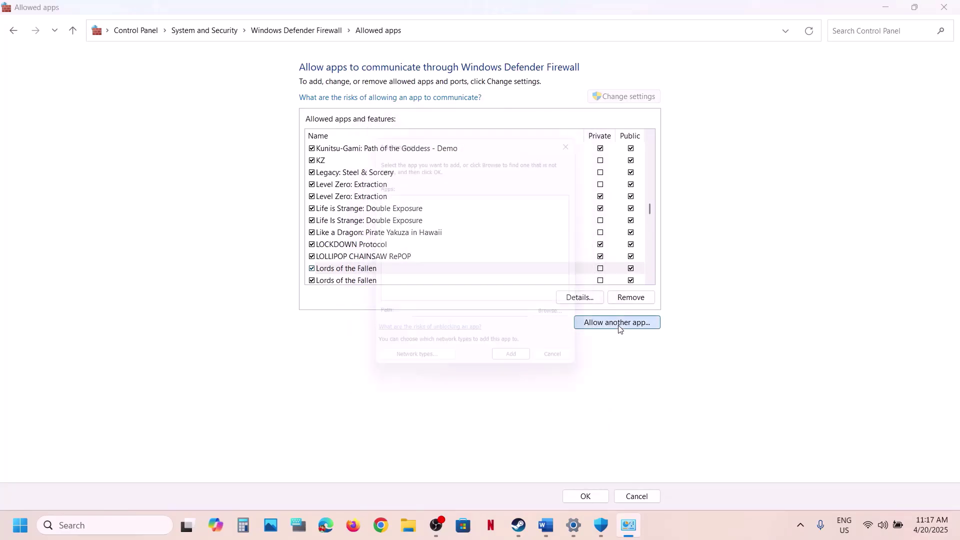
left_click(562, 319)
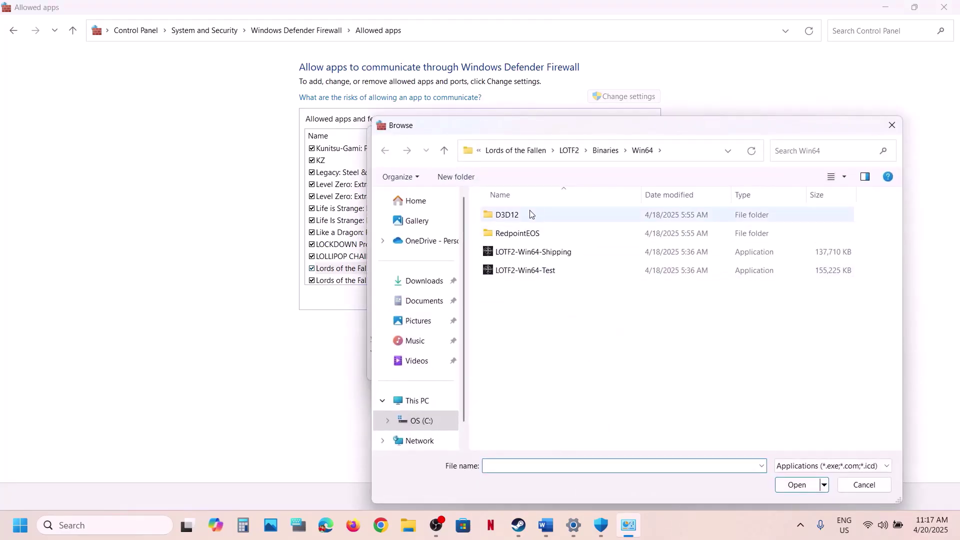
left_click(447, 148)
left_click(447, 148)
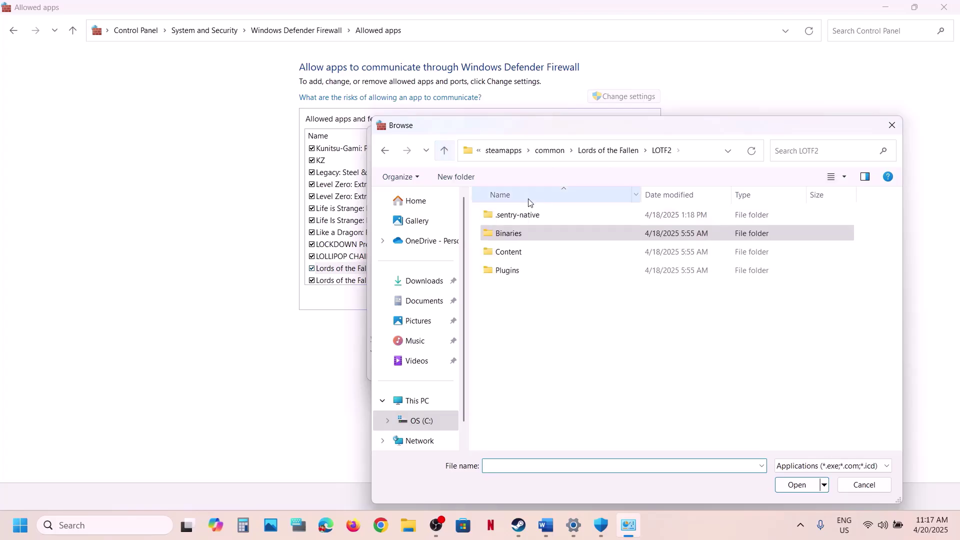
left_click(447, 150)
left_click(447, 150)
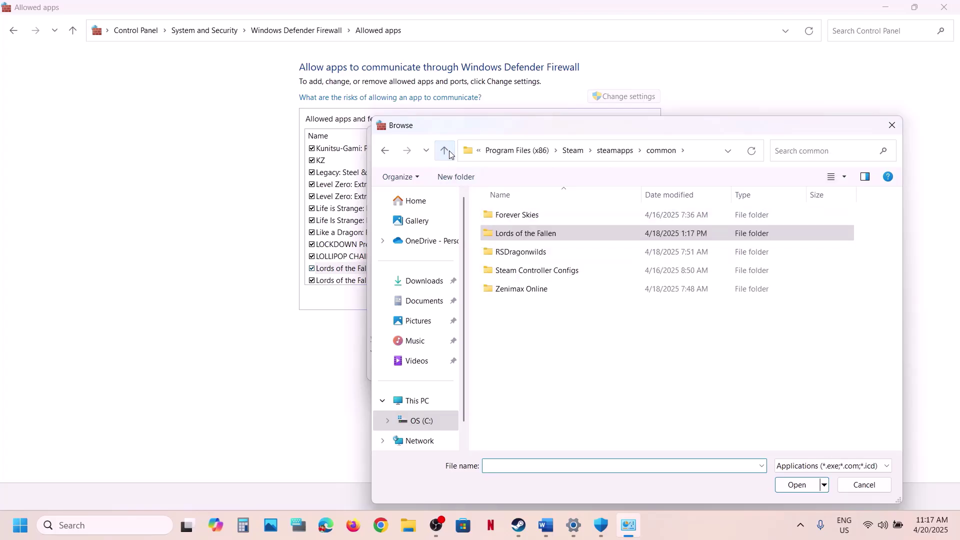
double_click(518, 231)
double_click(517, 214)
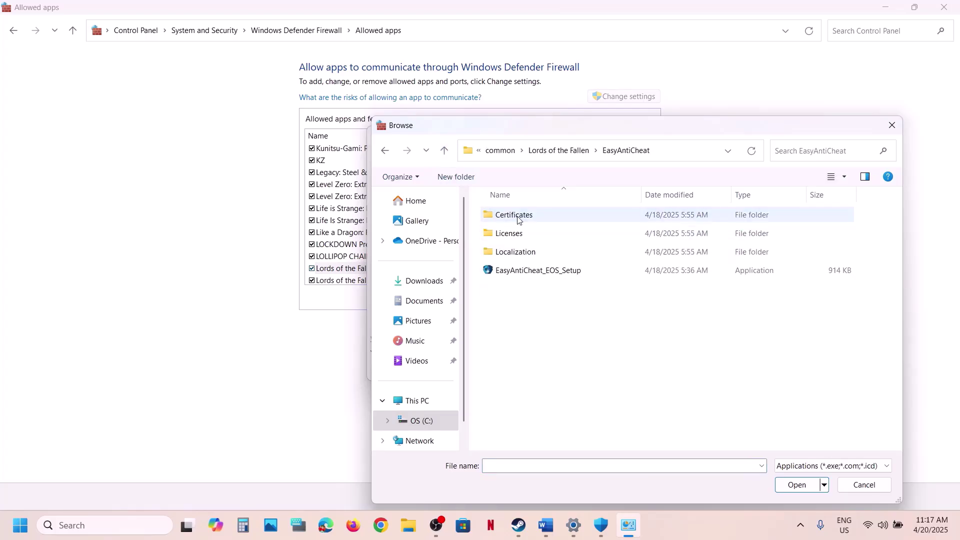
left_click(539, 276)
left_click(796, 487)
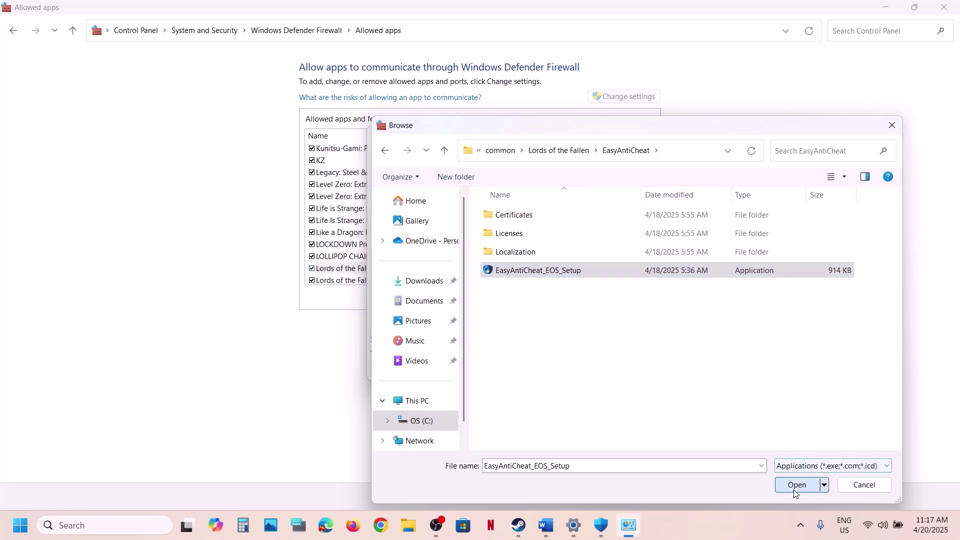
left_click(515, 375)
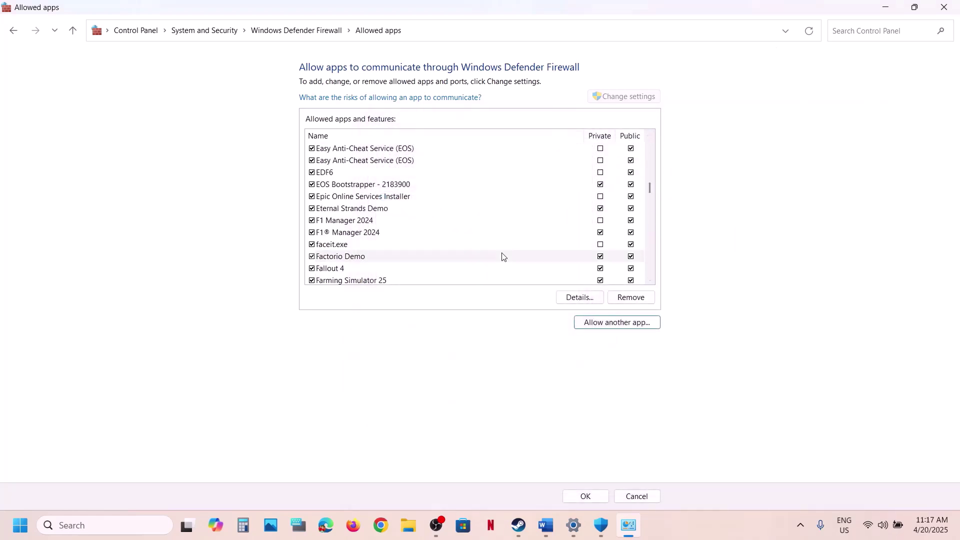
- Locate the Lords of the Fallen entries in the allowed apps list, and close the Control Panel, Windows Security and Settings windows
key("l")
left_click(421, 248)
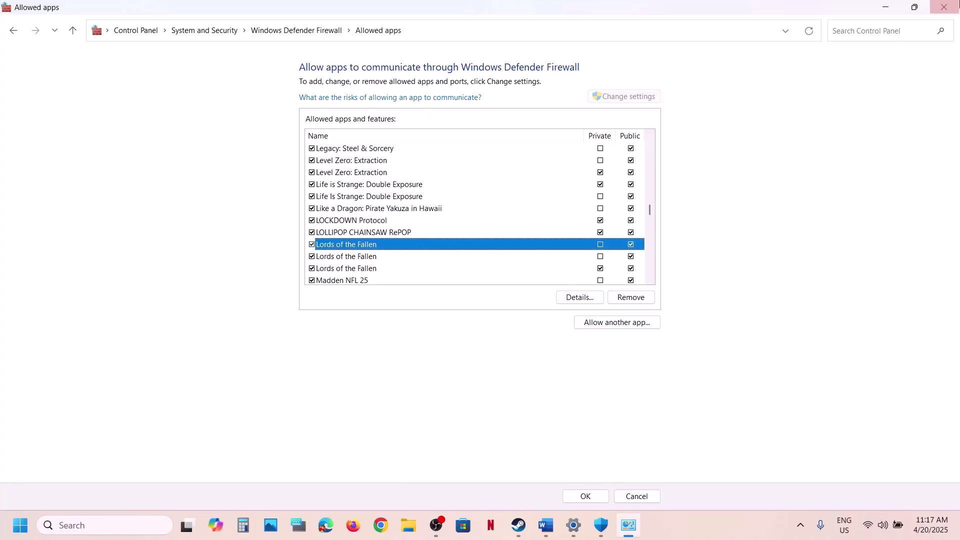
left_click(946, 6)
left_click(950, 10)
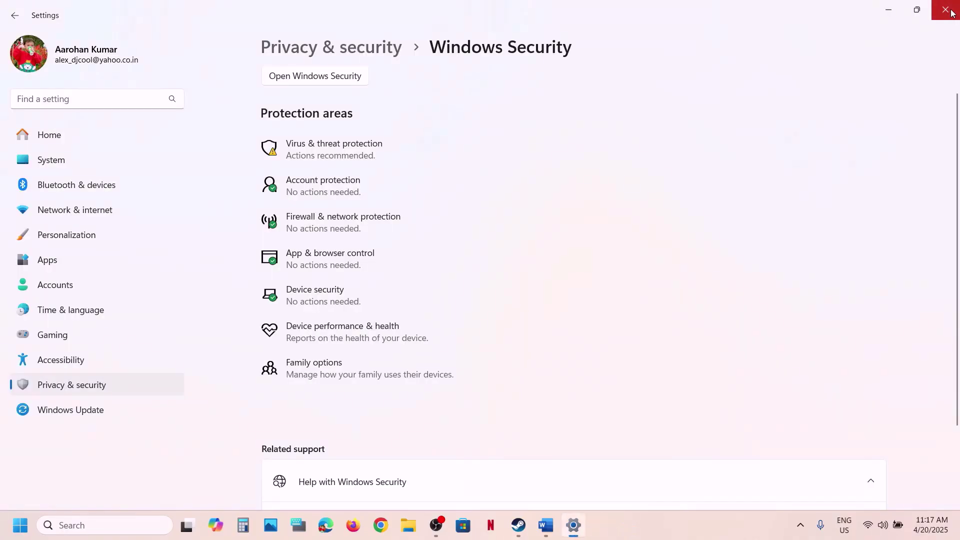
left_click(951, 13)
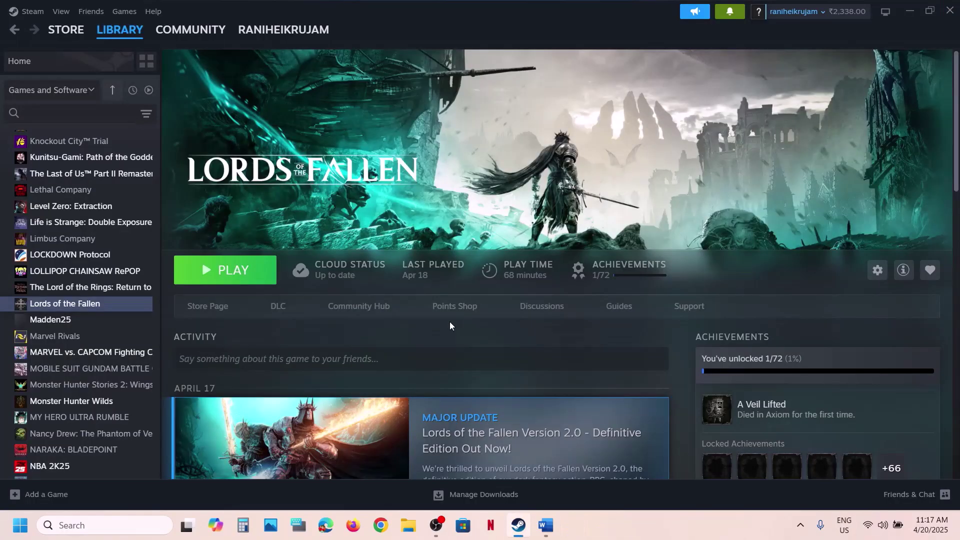
- Switch to the Word document, read Step 2 about running the anti-cheat files, and minimize it
left_click(546, 525)
scroll(407, 299, "down", 2)
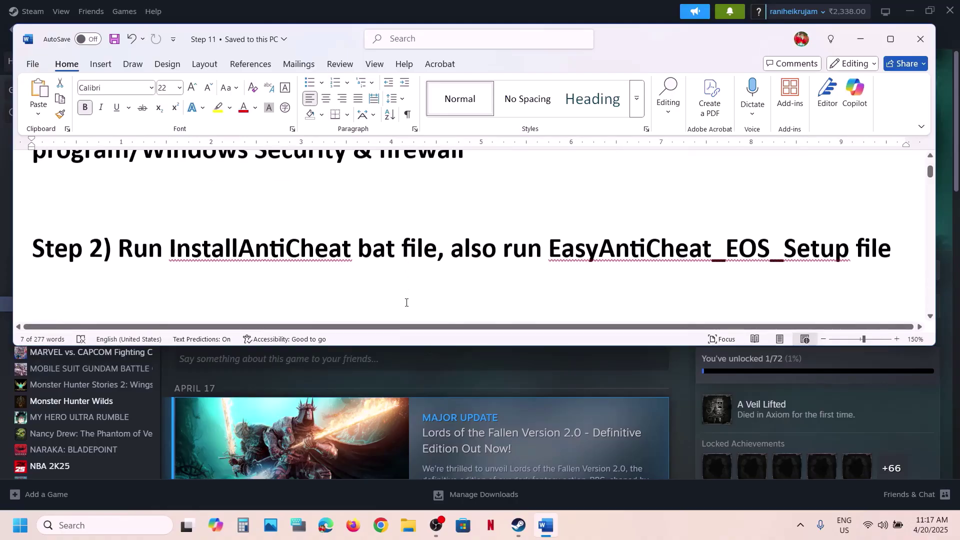
left_click_drag(124, 247, 437, 250)
left_click(860, 39)
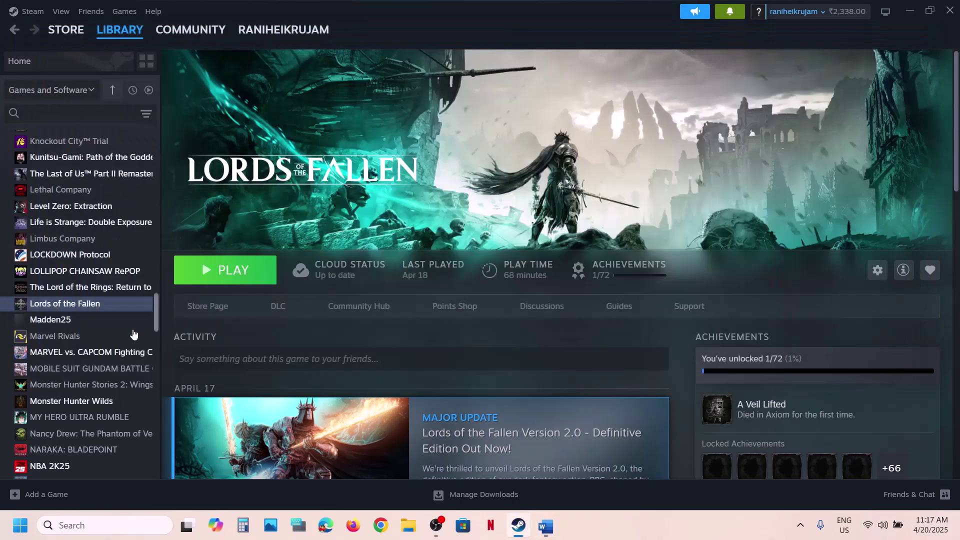
- Browse the local files of Lords of the Fallen from the Steam library
right_click(92, 311)
mouse_move(120, 382)
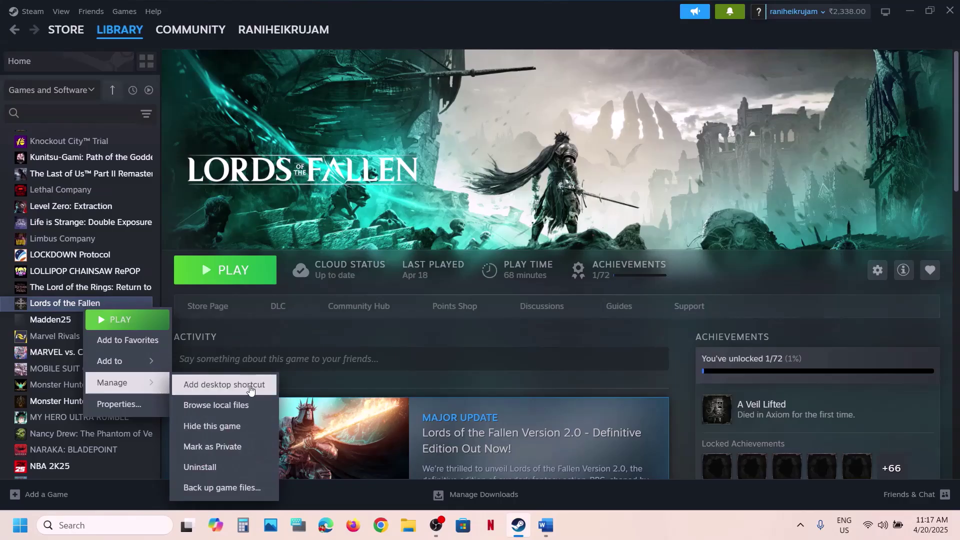
left_click(234, 403)
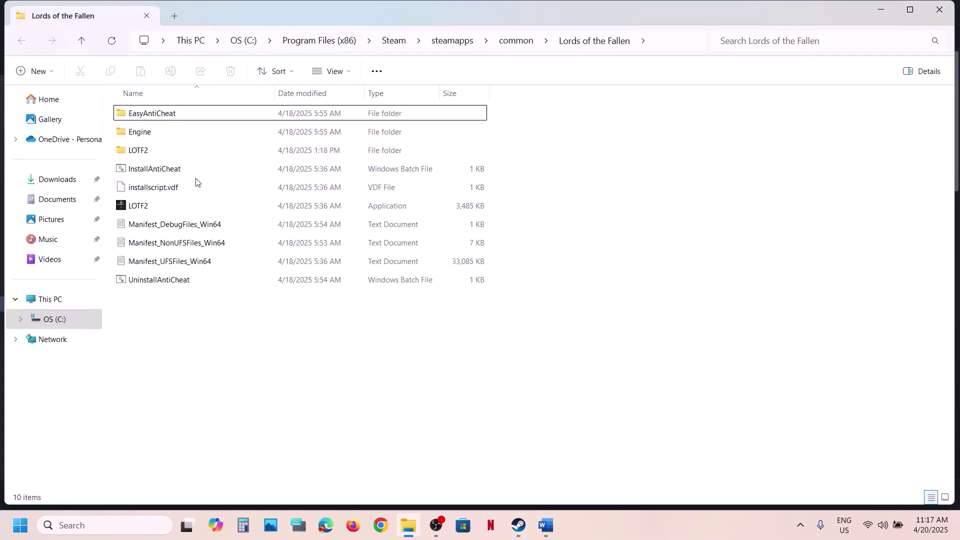
- Run the InstallAntiCheat batch file in the Lords of the Fallen folder and return to Steam
left_click(183, 173)
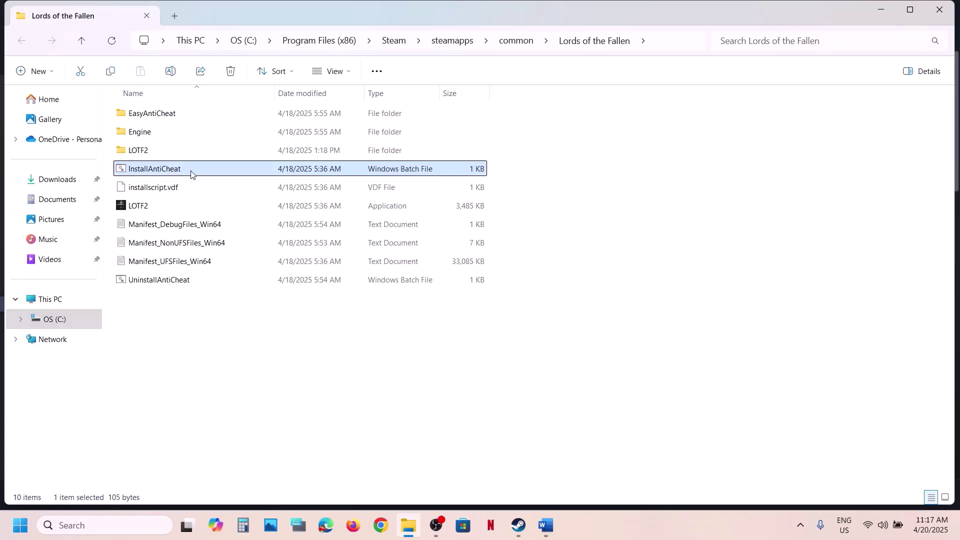
right_click(191, 172)
left_click(252, 251)
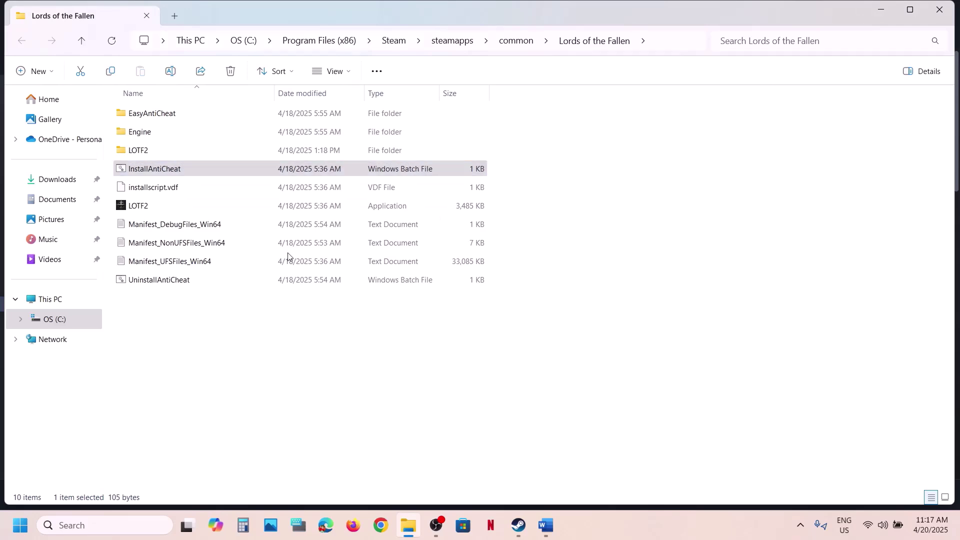
left_click(518, 527)
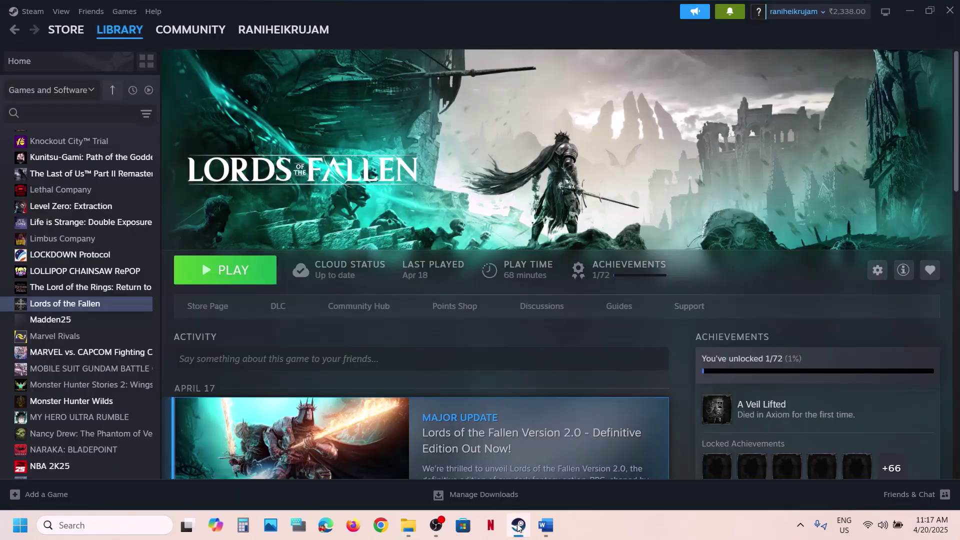
- Switch to the Word document, highlight the Step 2 instruction about the EasyAntiCheat_EOS_Setup file, and minimize the document
left_click(545, 526)
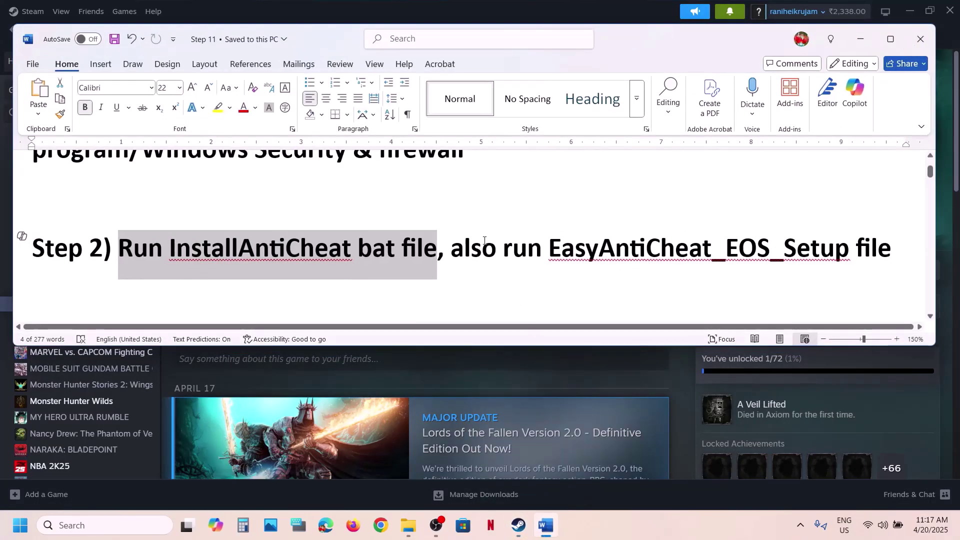
left_click_drag(850, 249, 451, 249)
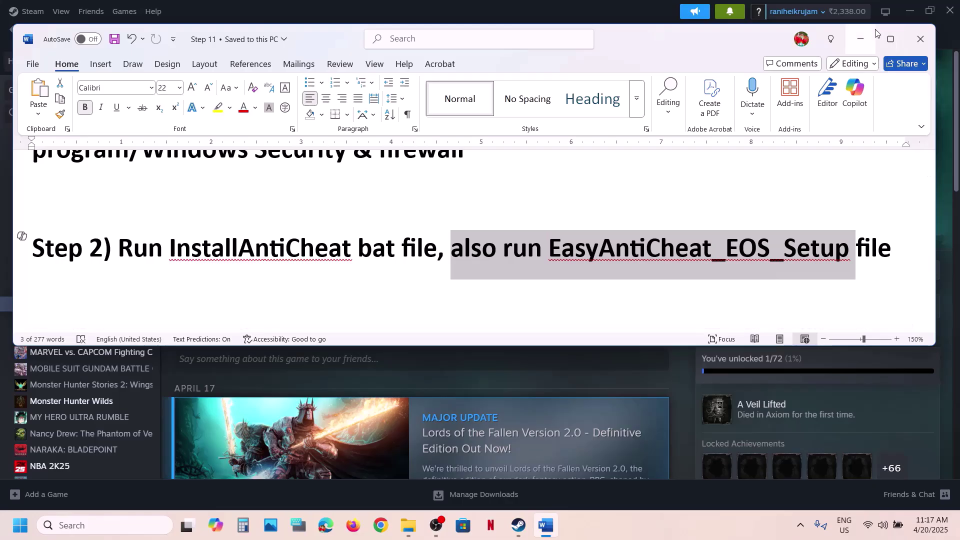
left_click(862, 39)
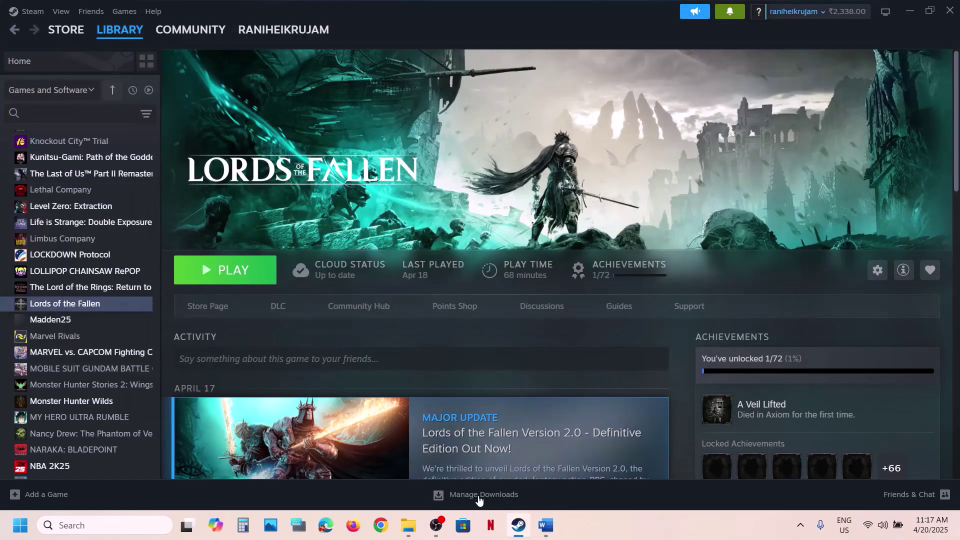
- Browse the local files of Lords of the Fallen from Steam and run EasyAntiCheat_EOS_Setup in the EasyAntiCheat folder as administrator
right_click(111, 305)
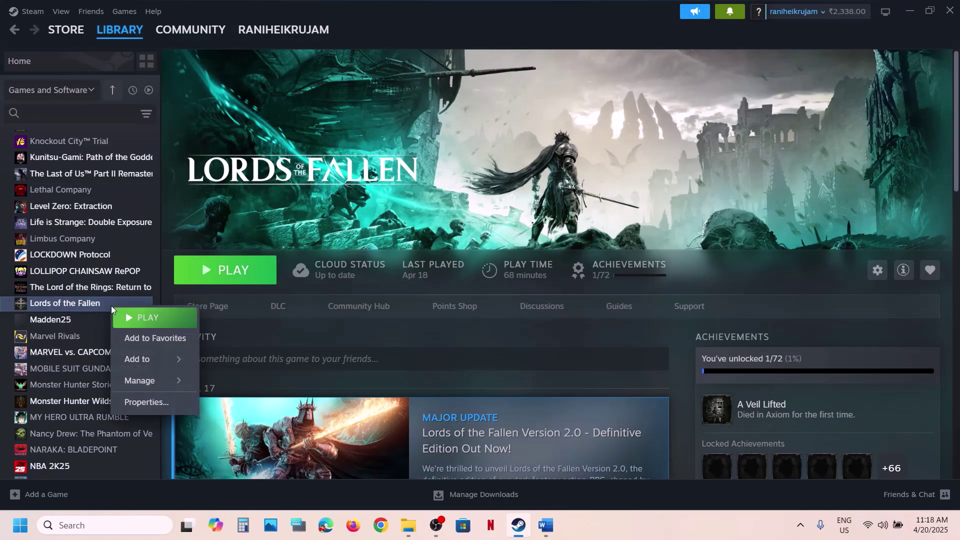
mouse_move(171, 381)
left_click(253, 403)
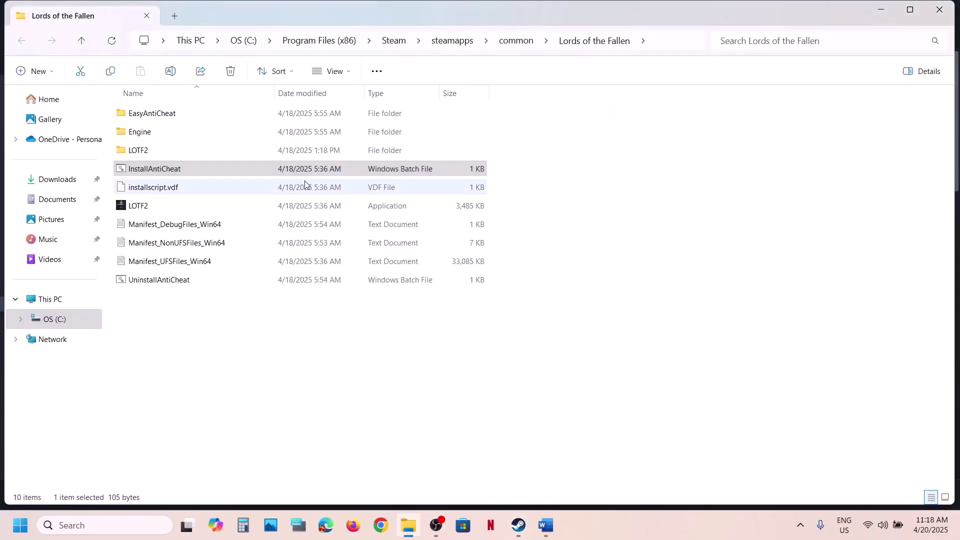
double_click(185, 118)
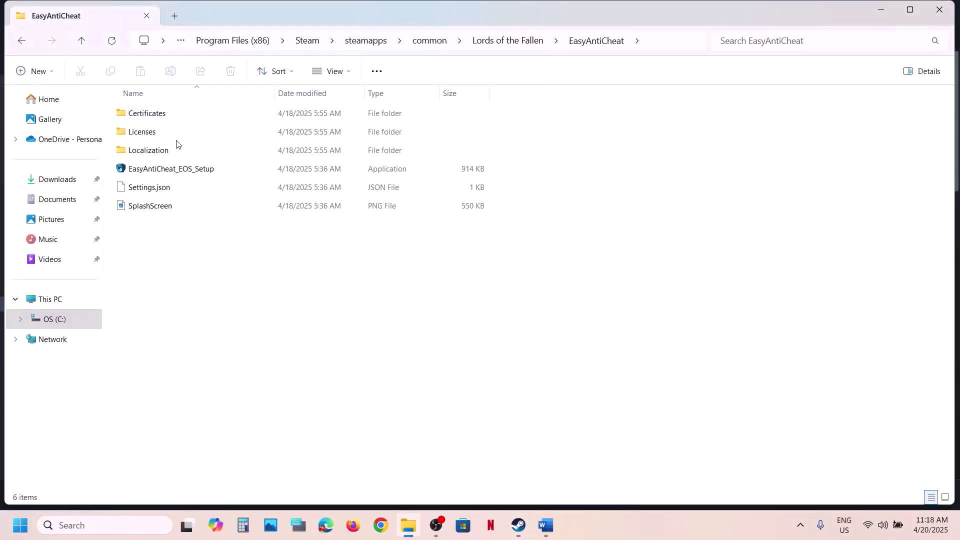
right_click(163, 174)
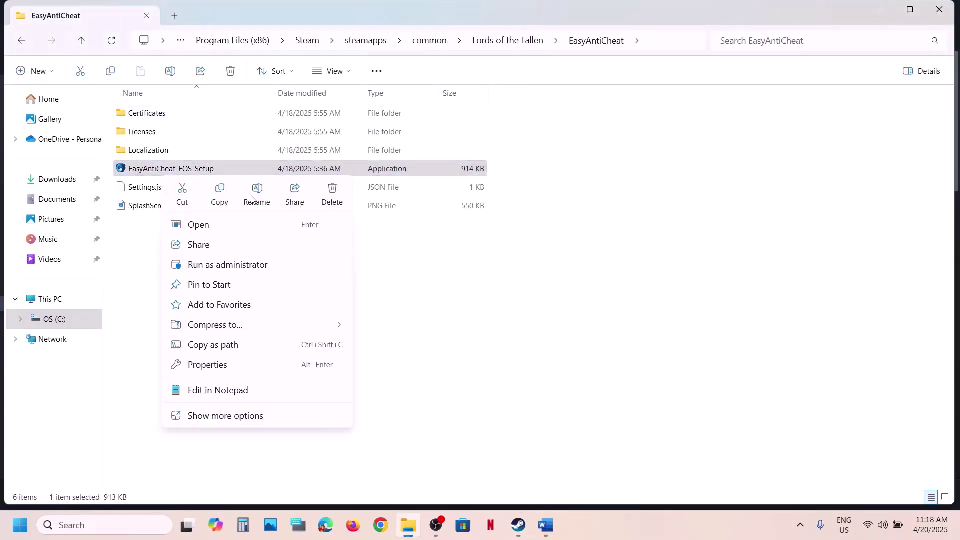
left_click(236, 266)
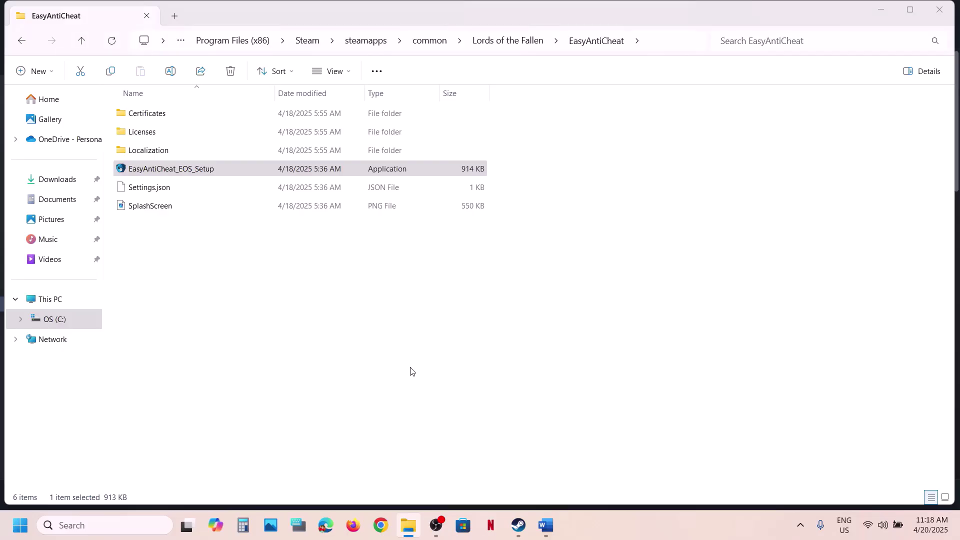
- Switch to the Word document, read Step 3 about uninstalling and reinstalling EasyAntiCheat, and return to File Explorer
left_click(539, 529)
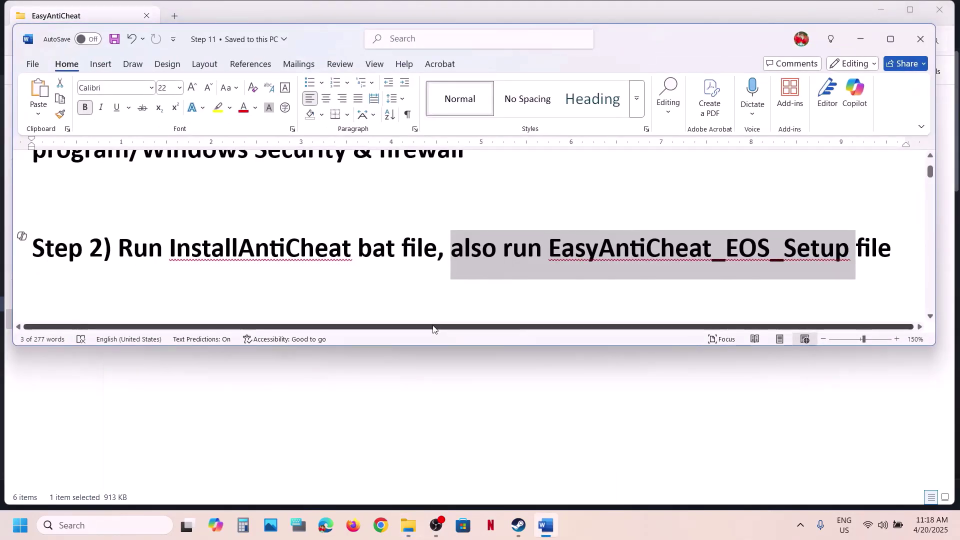
scroll(409, 272, "down", 3)
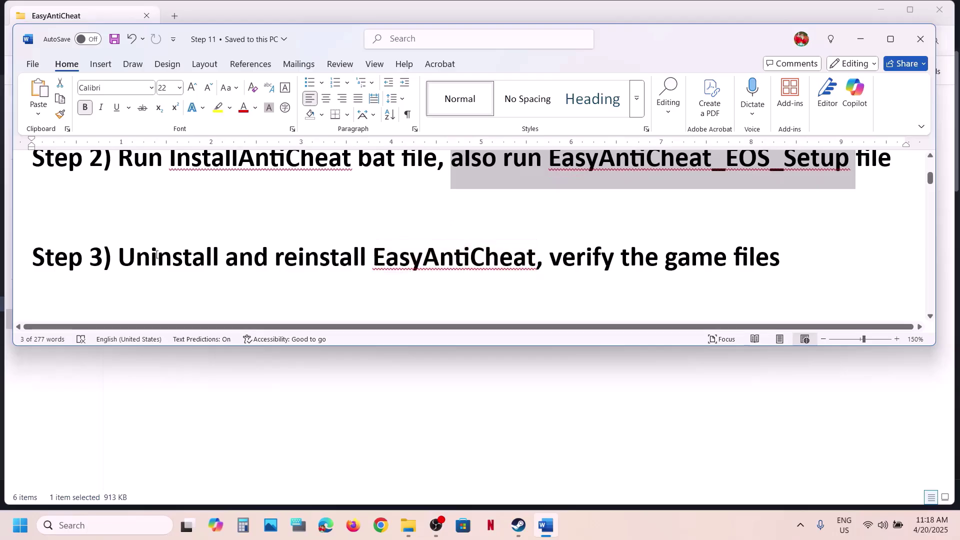
left_click_drag(148, 255, 535, 258)
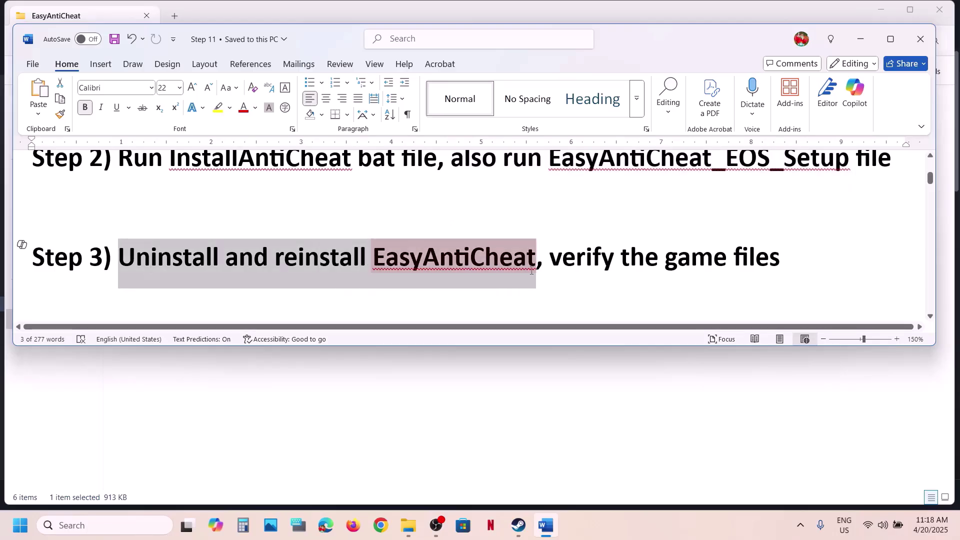
left_click(680, 381)
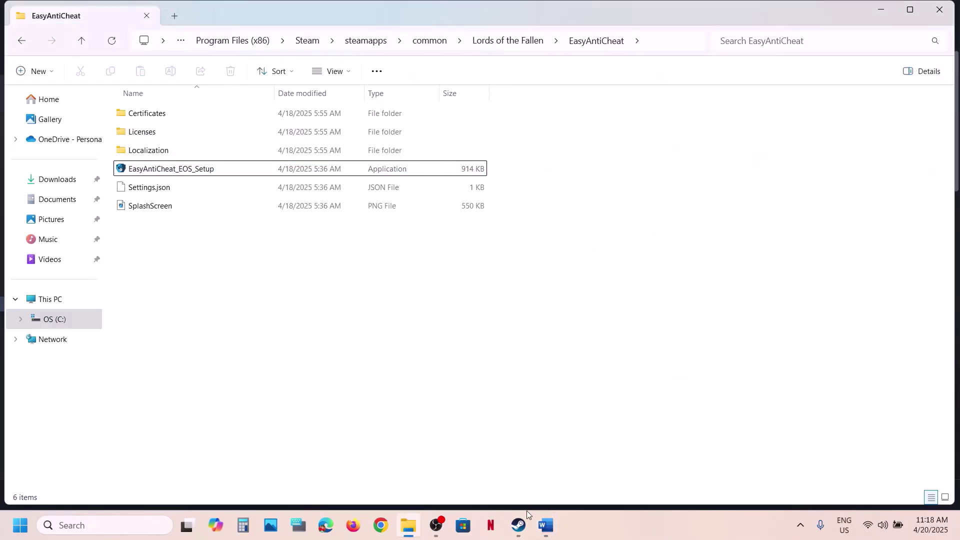
- Go up to the Lords of the Fallen folder and run the UninstallAntiCheat batch file as administrator
mouse_move(520, 522)
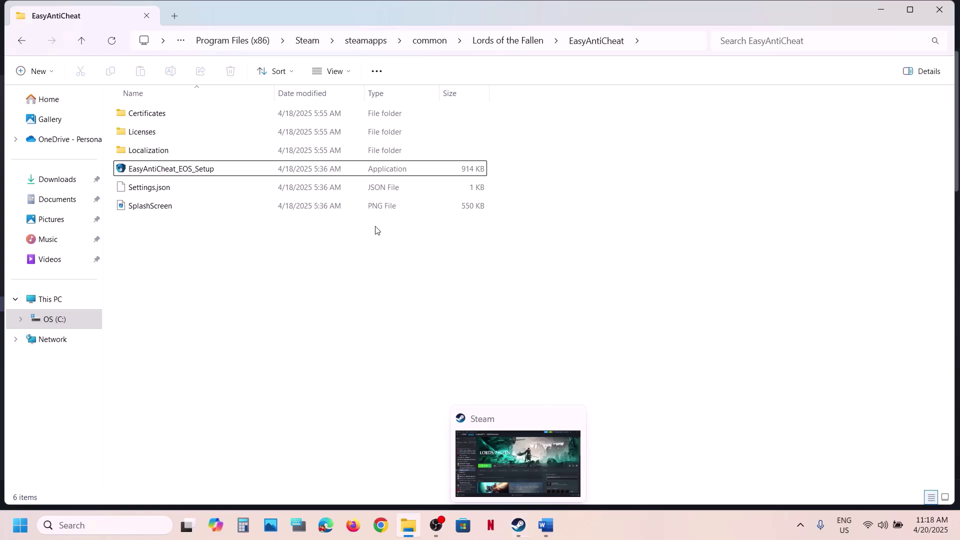
left_click(80, 45)
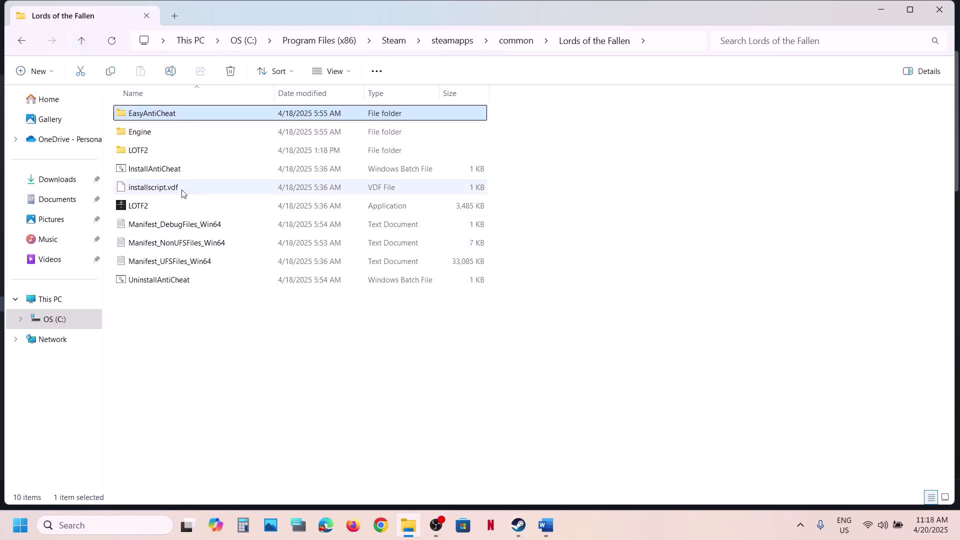
left_click(161, 278)
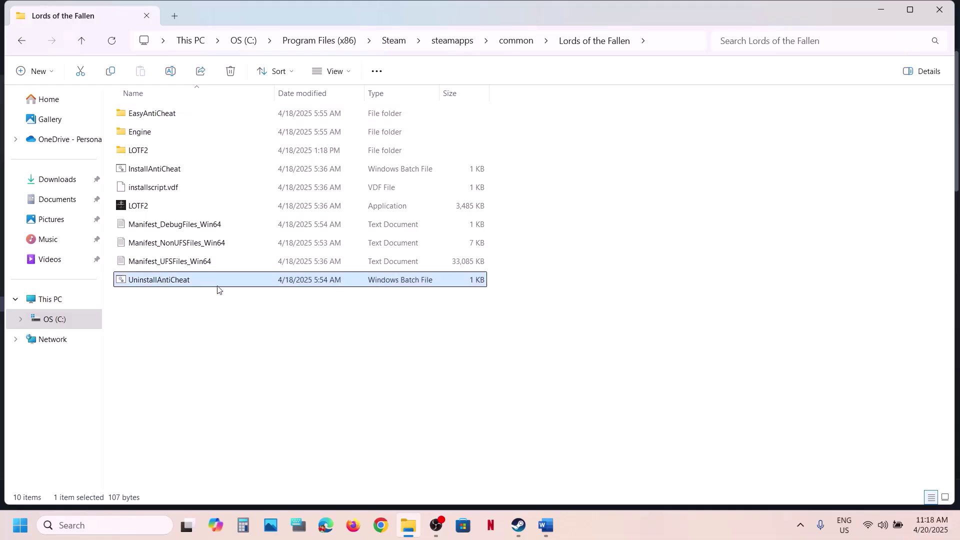
right_click(191, 289)
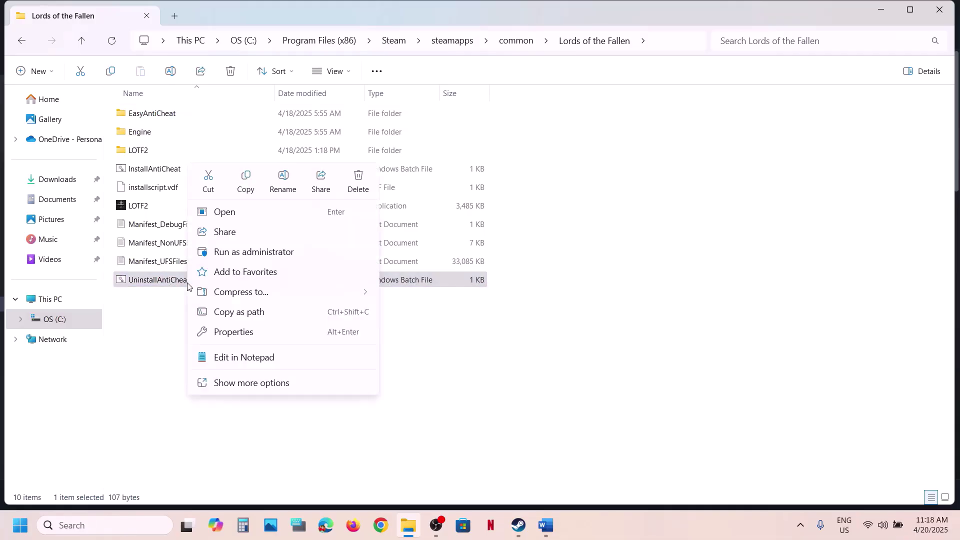
left_click(260, 252)
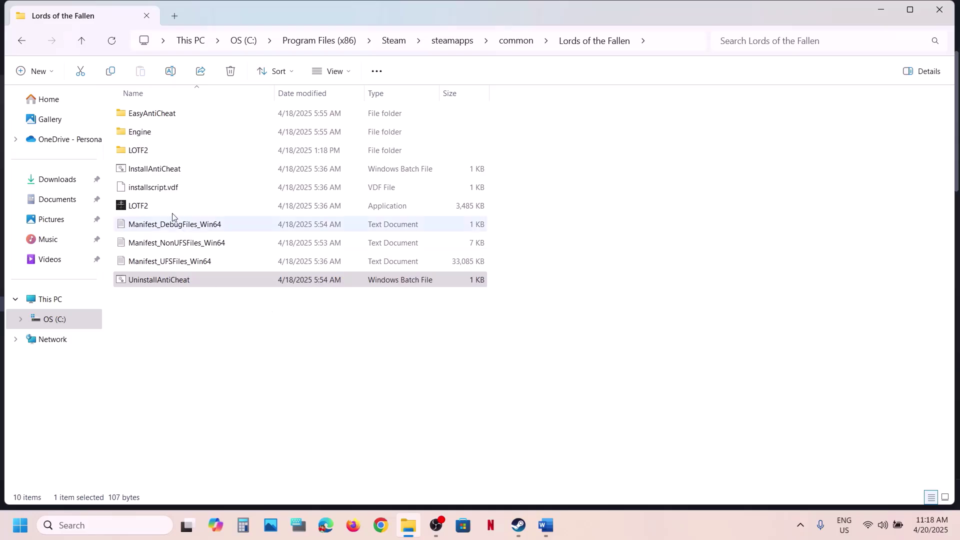
- Run the InstallAntiCheat batch file in the Lords of the Fallen folder as administrator
left_click(155, 172)
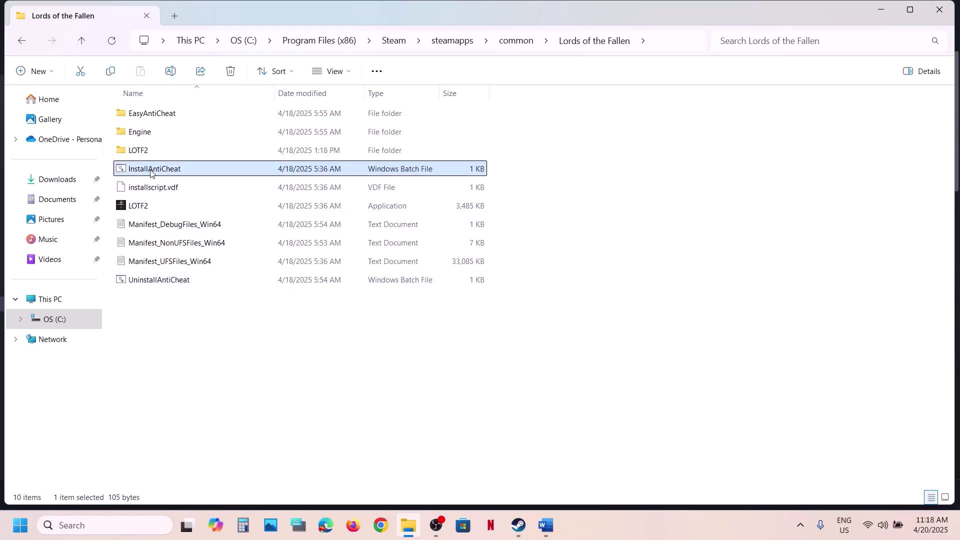
right_click(151, 173)
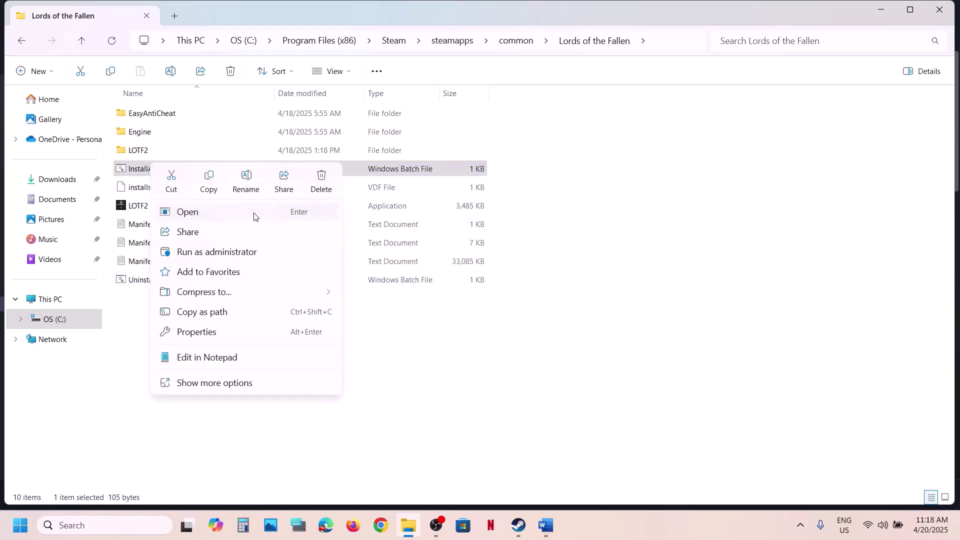
left_click(226, 253)
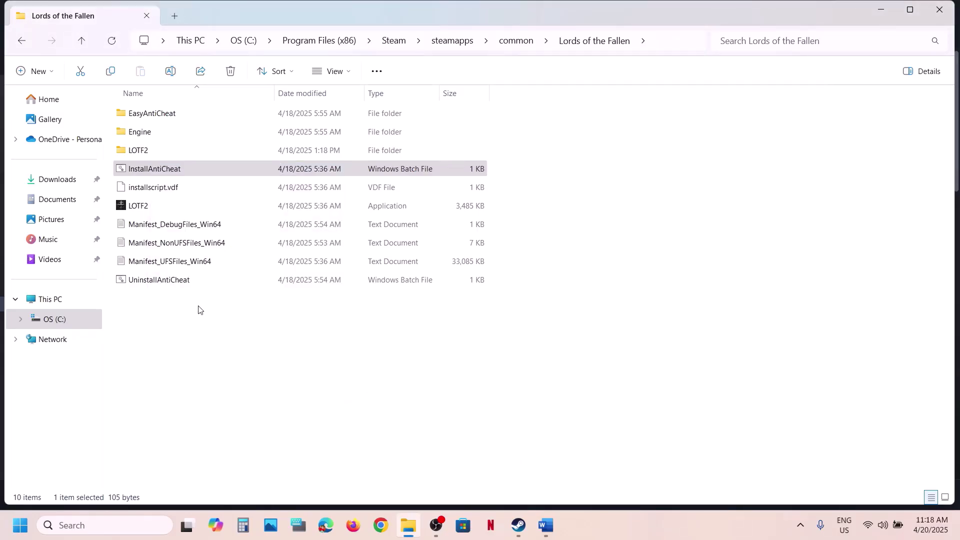
- Run the UninstallAntiCheat batch file as administrator again
left_click(157, 280)
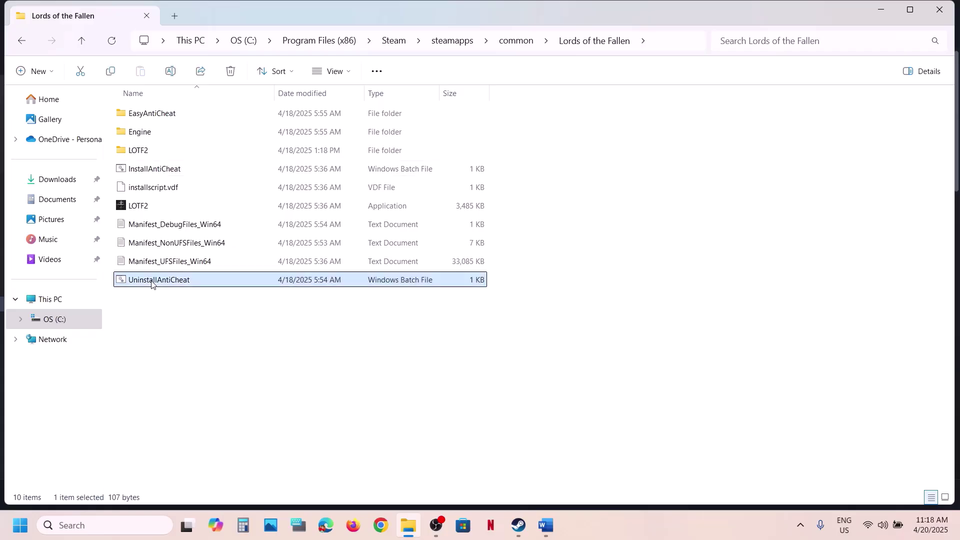
right_click(156, 280)
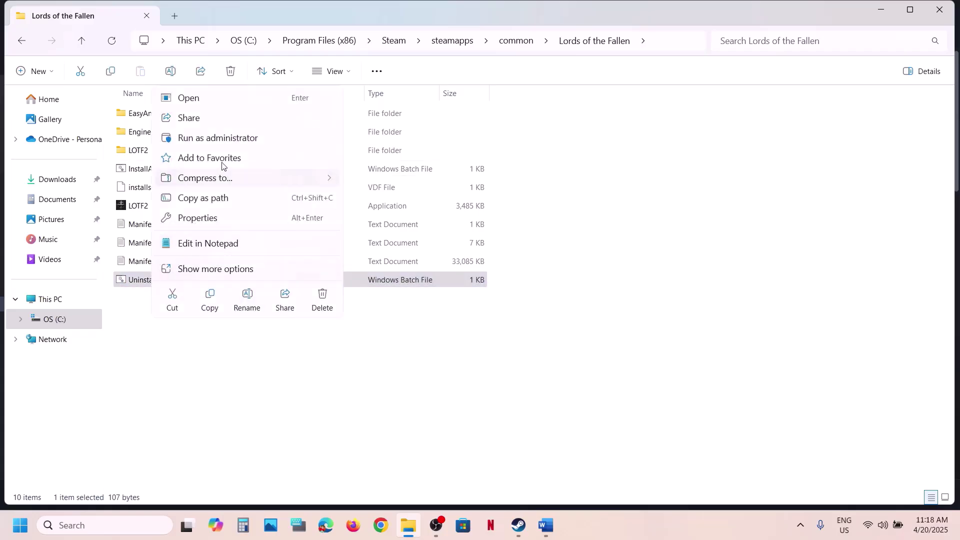
left_click(209, 140)
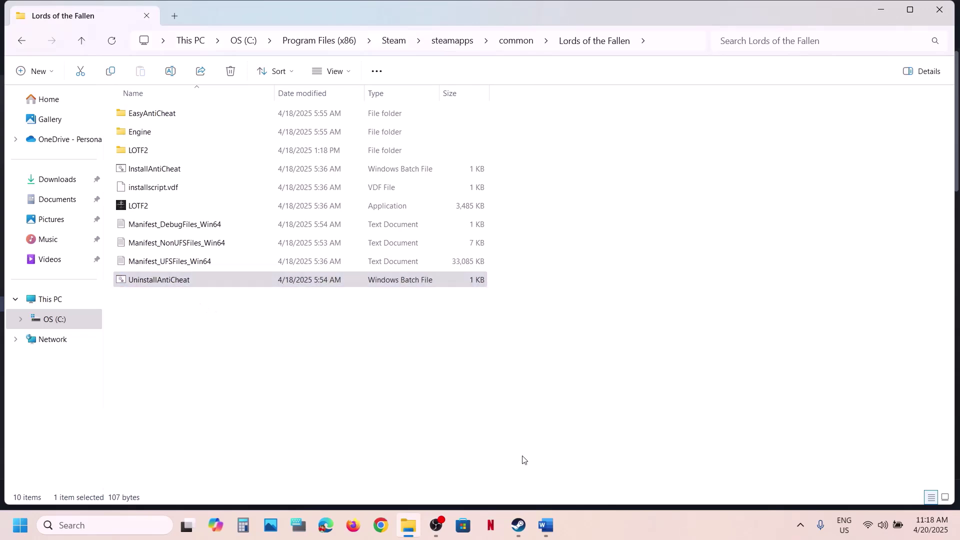
- Switch to Steam, launch Lords of the Fallen, and exit the game during the Easy Anti-Cheat initialization
left_click(519, 523)
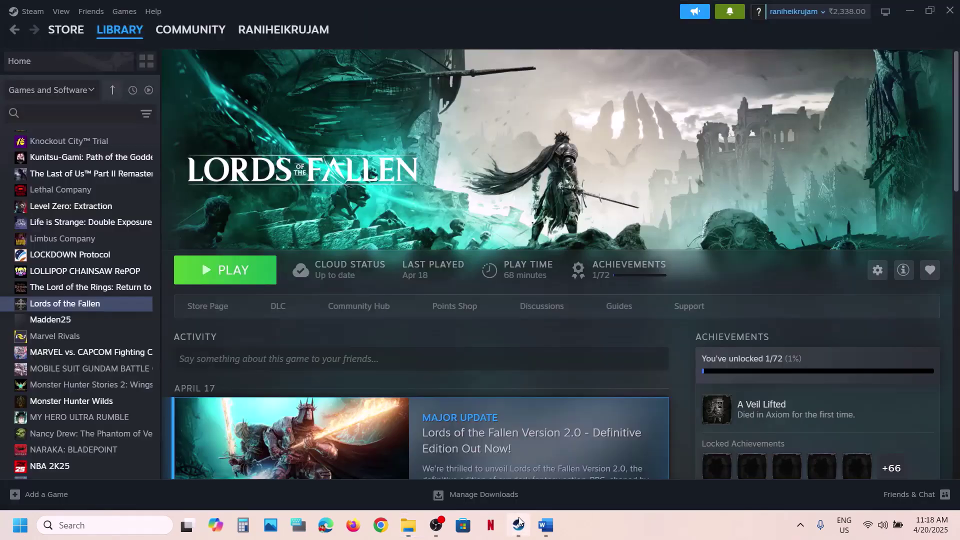
left_click(251, 277)
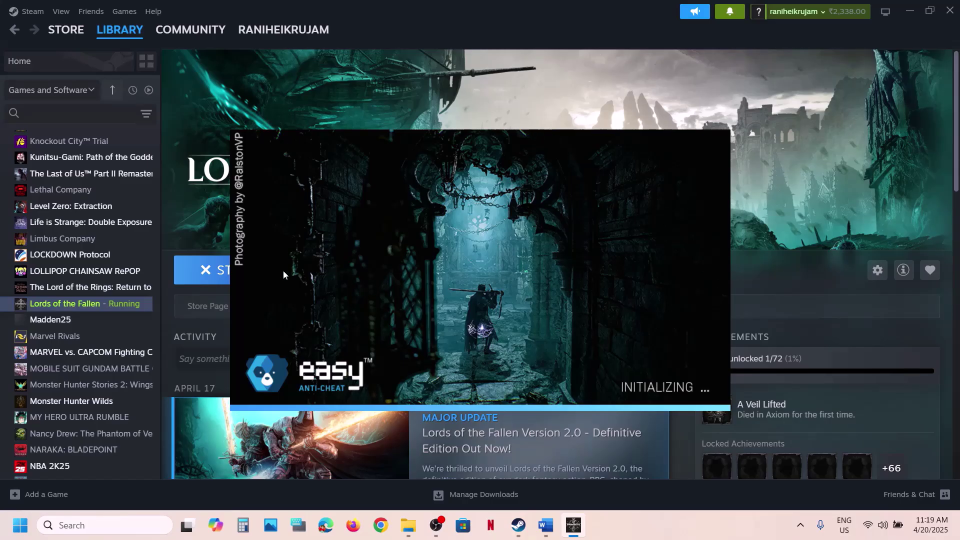
left_click(210, 270)
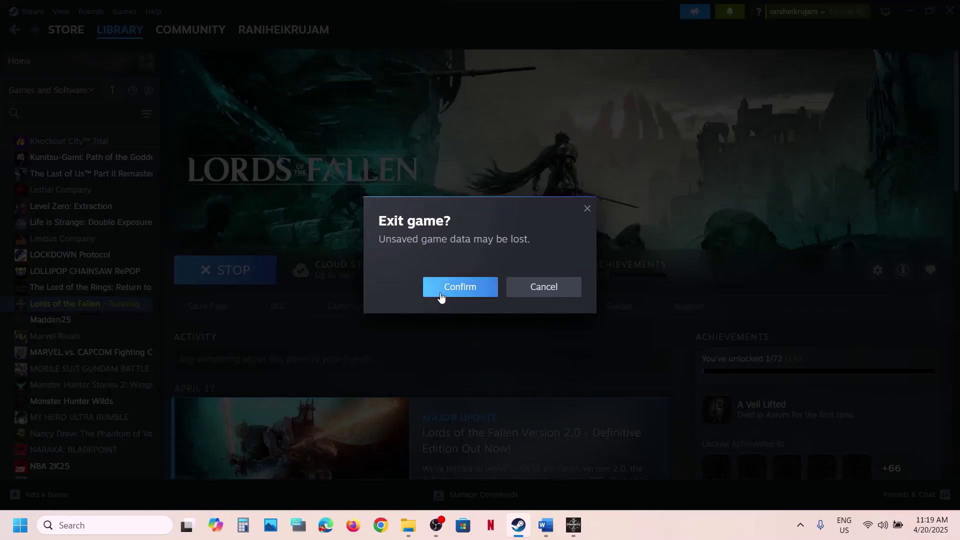
left_click(440, 287)
- Reread Step 3 about verifying the game files in the Word document, and return to Steam
key("alt+Tab")
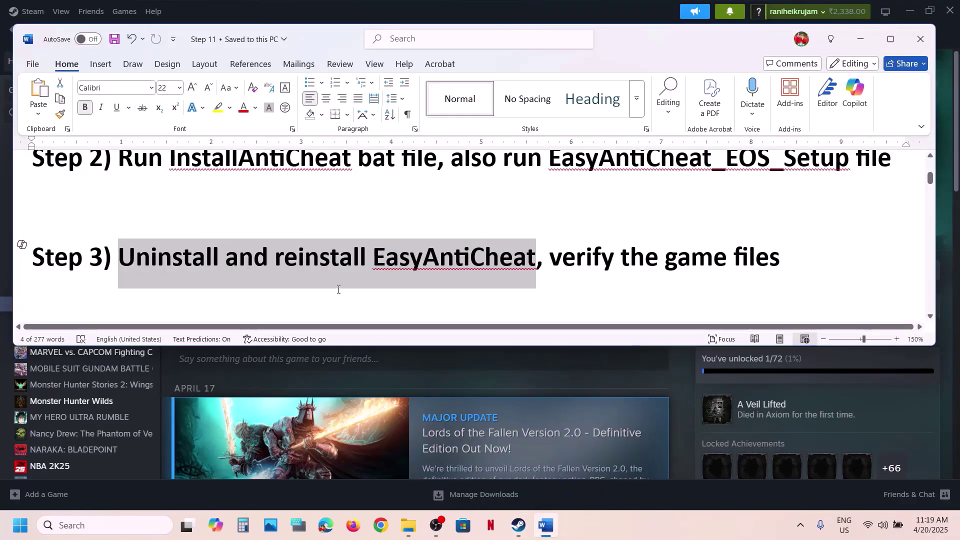
scroll(337, 278, "down", 1)
scroll(340, 275, "up", 1)
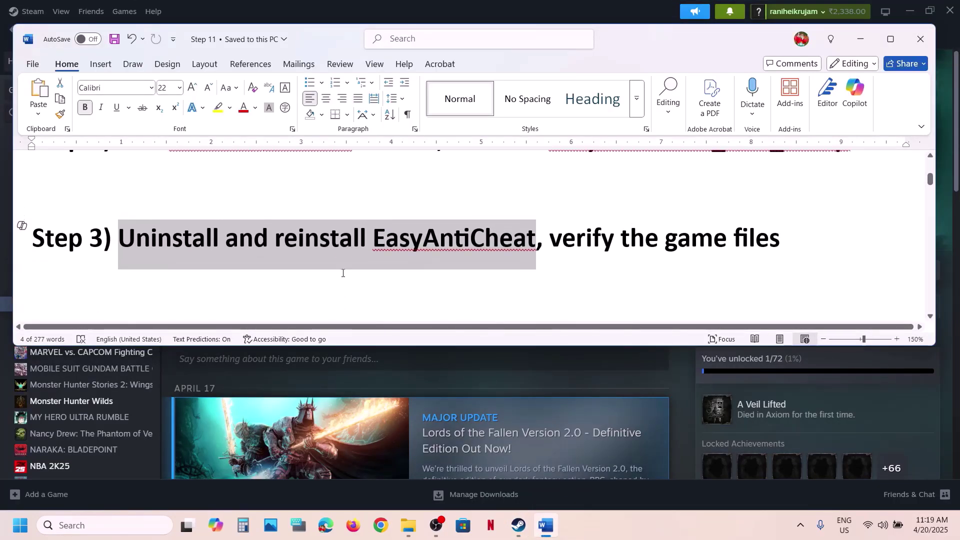
left_click(550, 22)
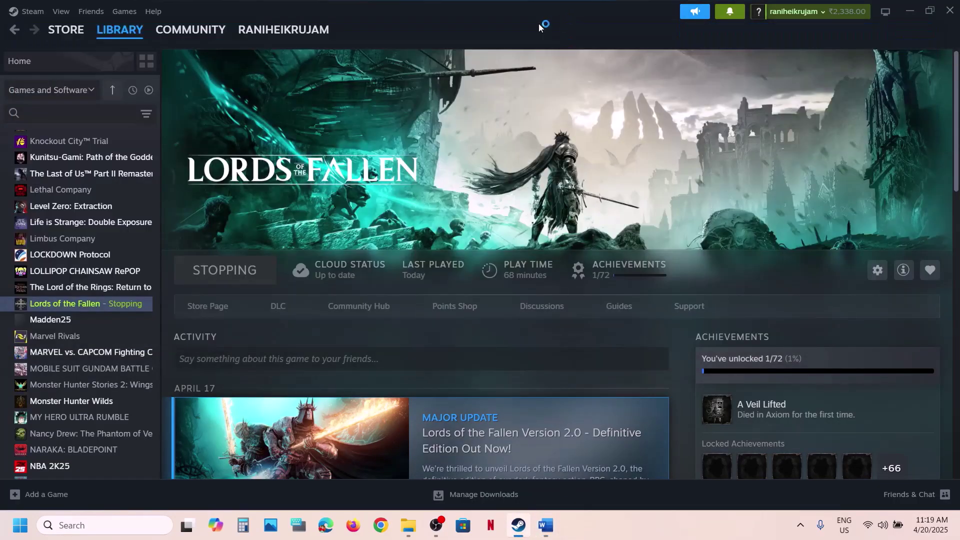
- Open the Installed Files properties of Lords of the Fallen, find the option to verify game file integrity, and close the properties
right_click(97, 300)
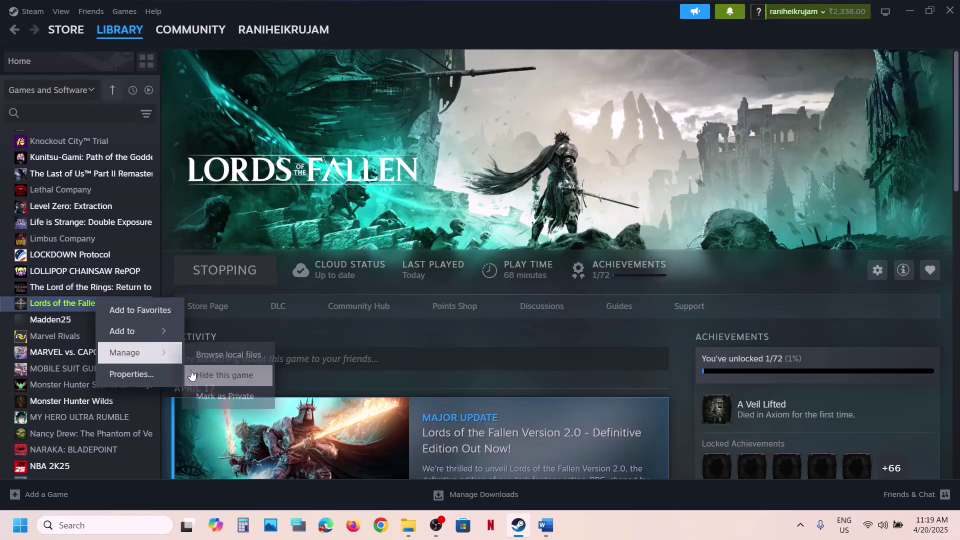
left_click(166, 383)
left_click(292, 194)
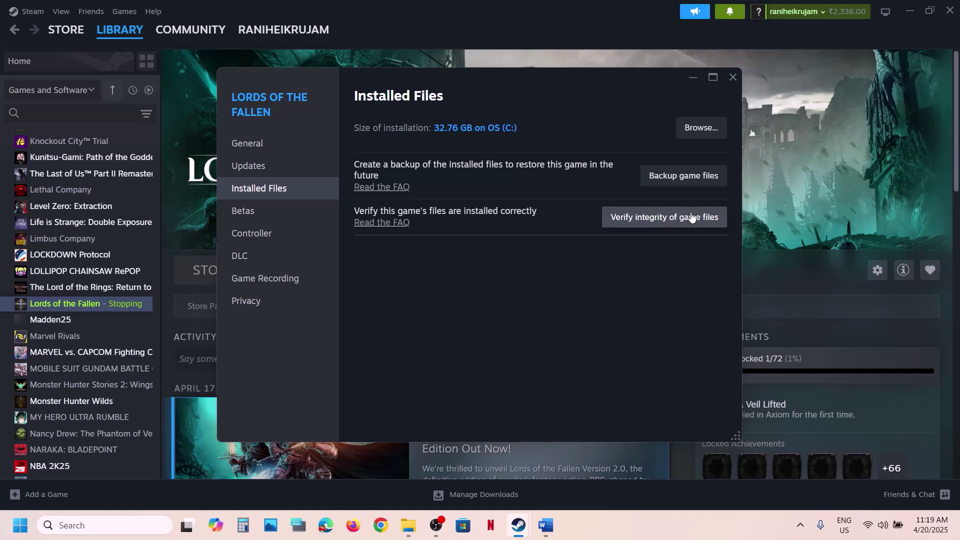
left_click(732, 78)
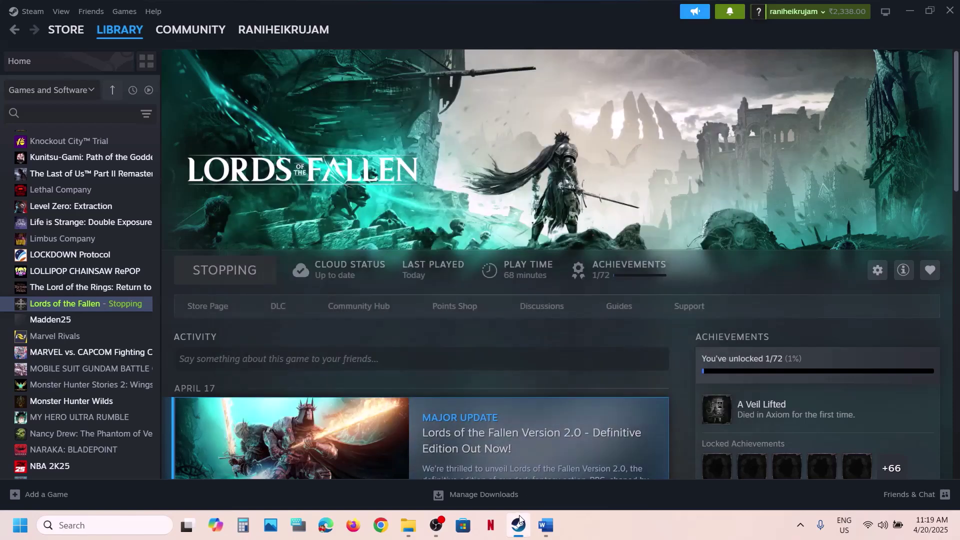
- Switch to the Word document and read Step 4 about running the game from its installation folder
left_click(545, 525)
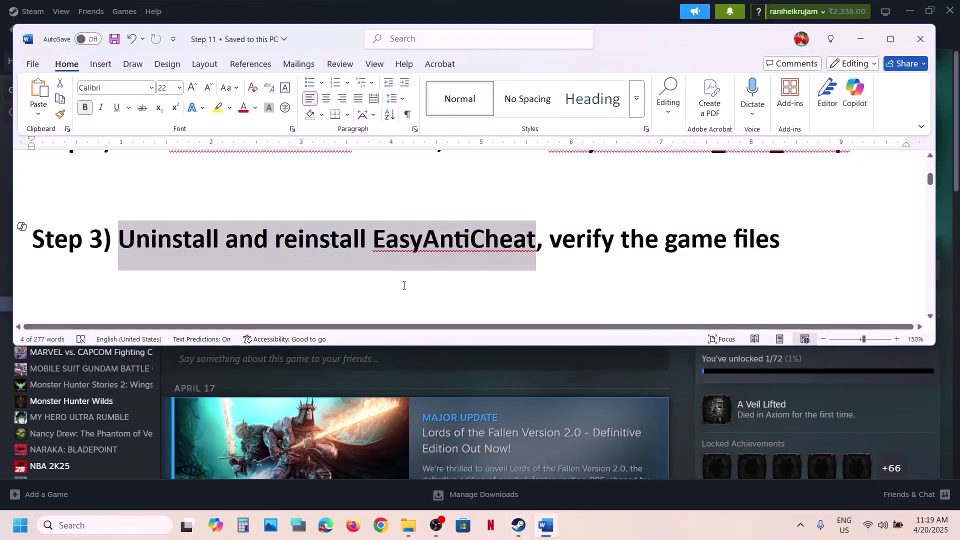
scroll(404, 286, "down", 3)
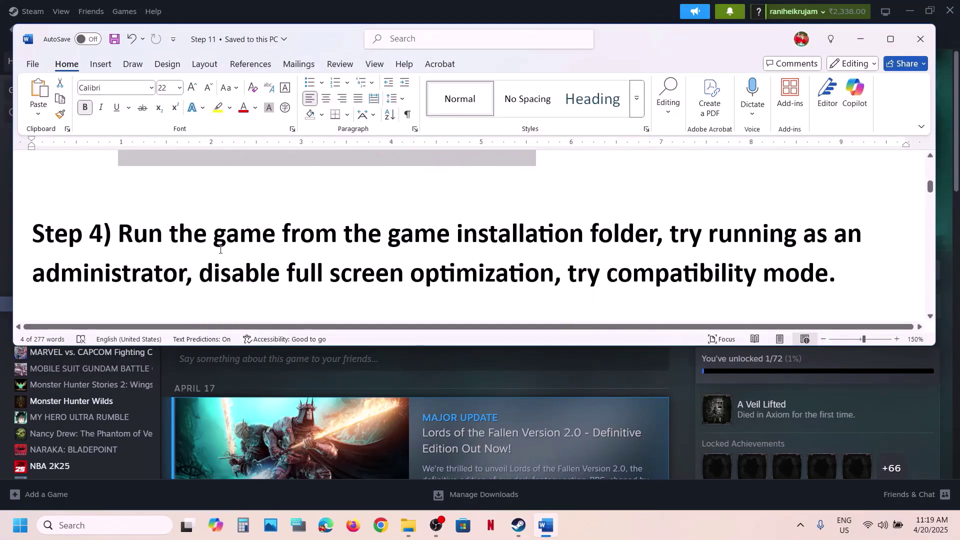
left_click_drag(219, 249, 584, 242)
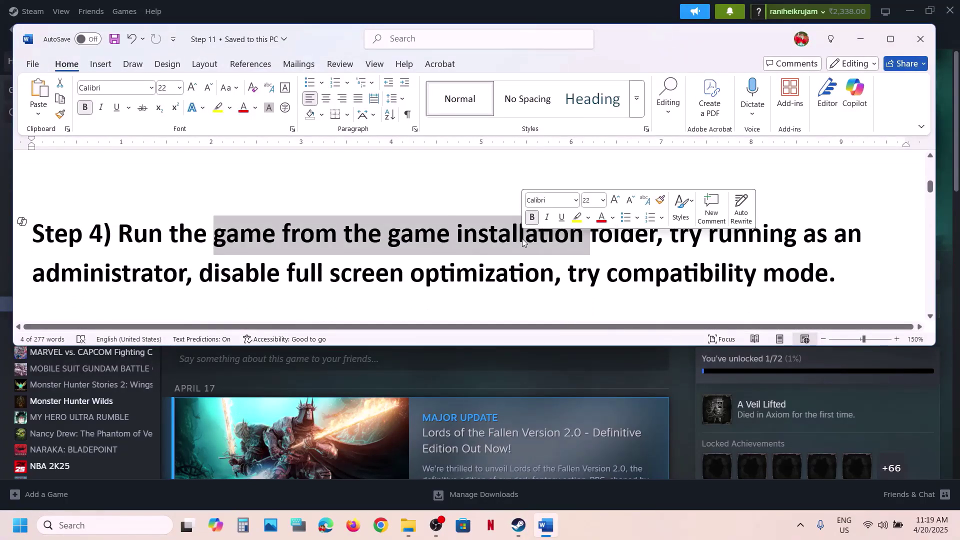
- Switch to Steam and open the local files folder of Lords of the Fallen
left_click(571, 394)
right_click(118, 302)
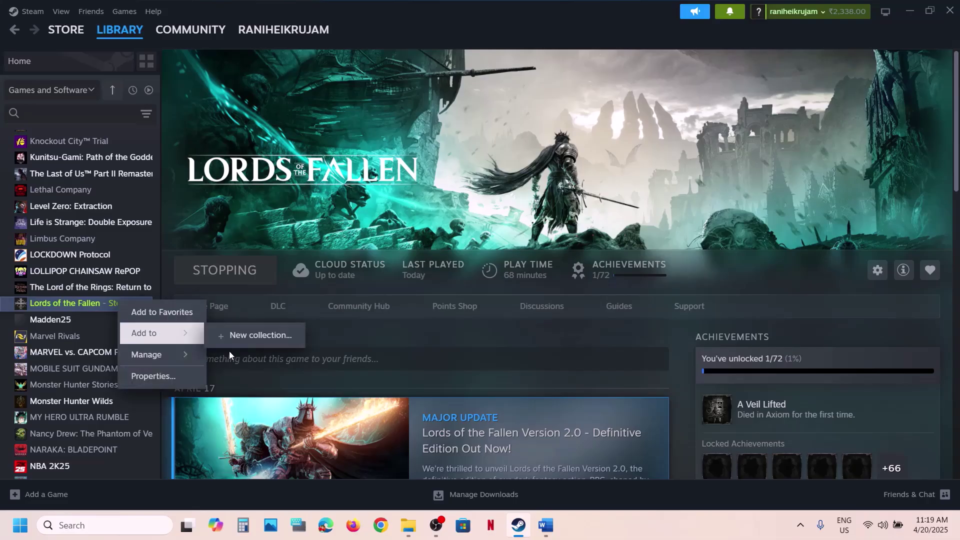
mouse_move(179, 359)
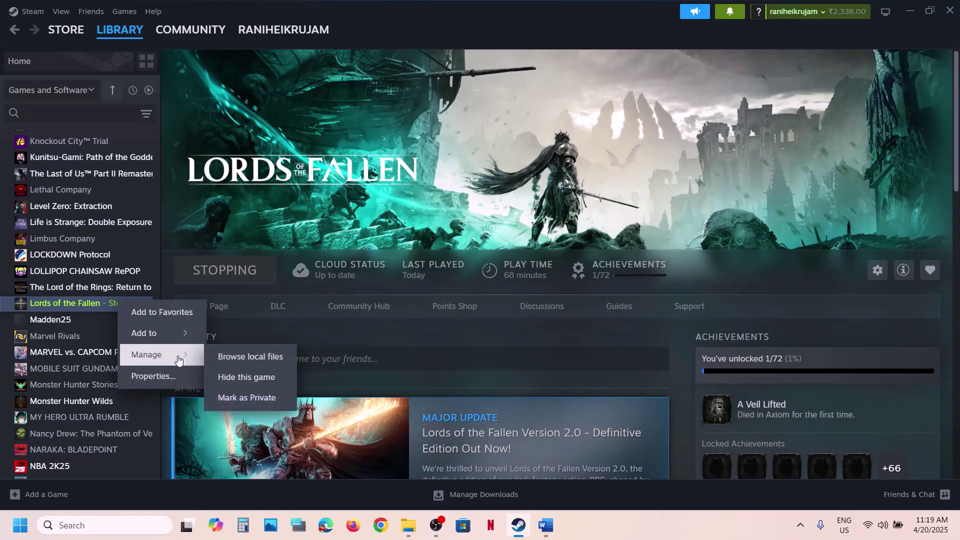
left_click(257, 357)
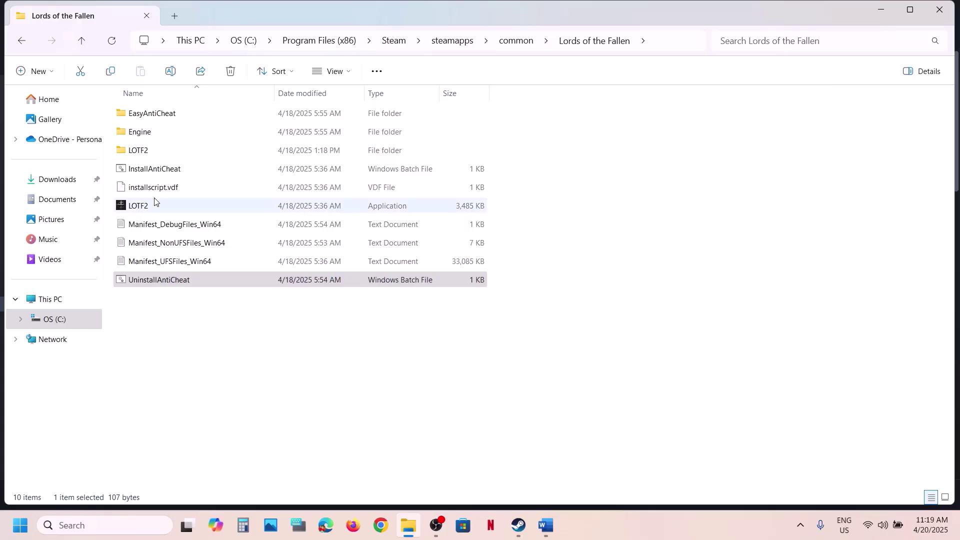
- Locate the LOTF2 application in the game folder, and open the Win64 folder inside LOTF2 > Binaries
left_click(140, 206)
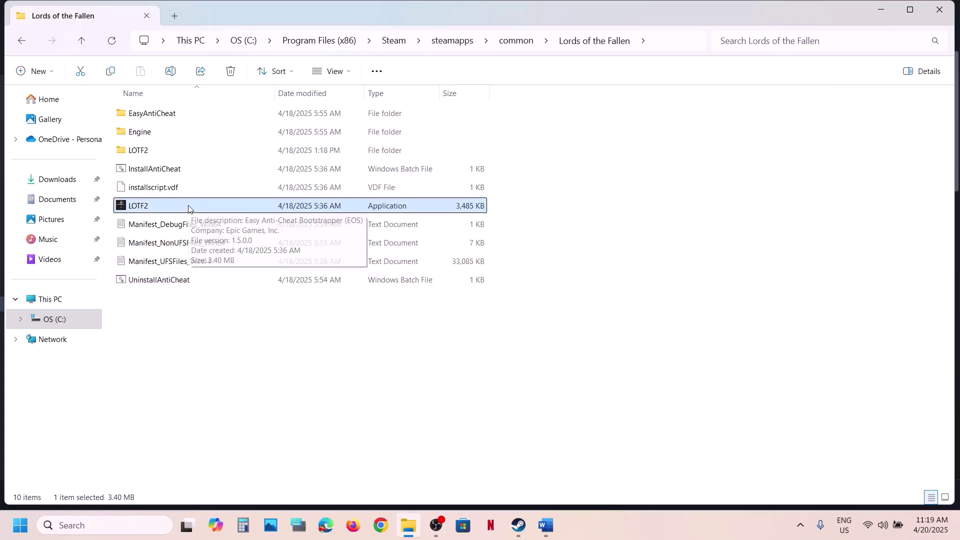
left_click(145, 153)
double_click(170, 153)
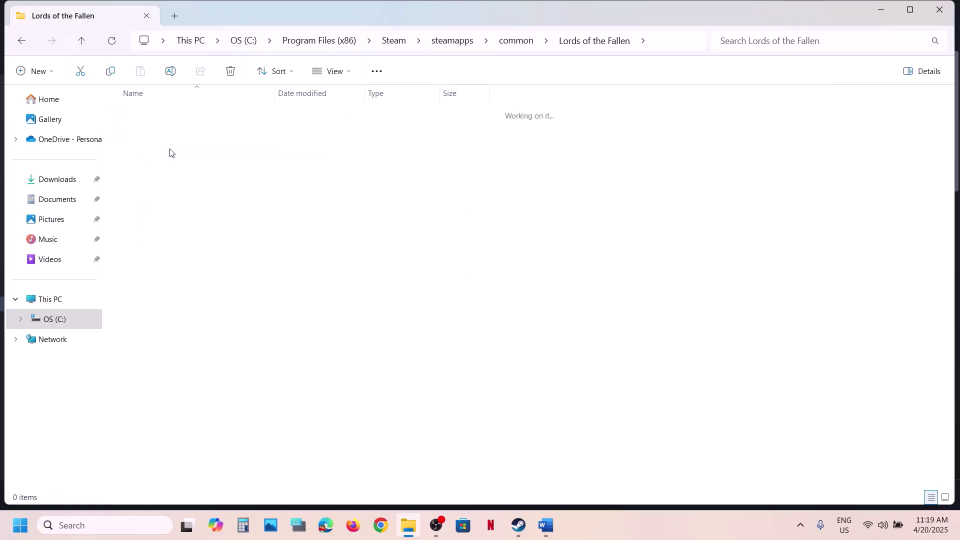
double_click(146, 132)
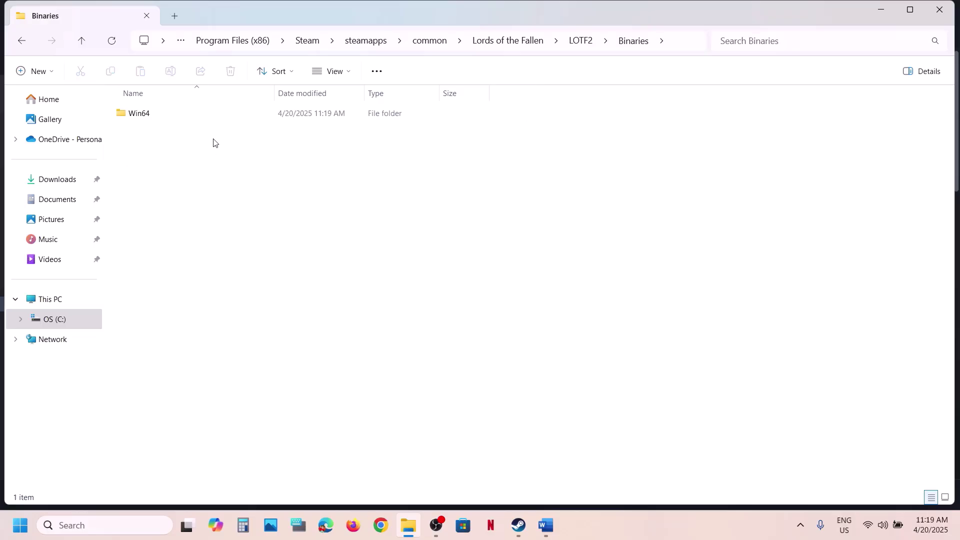
double_click(165, 114)
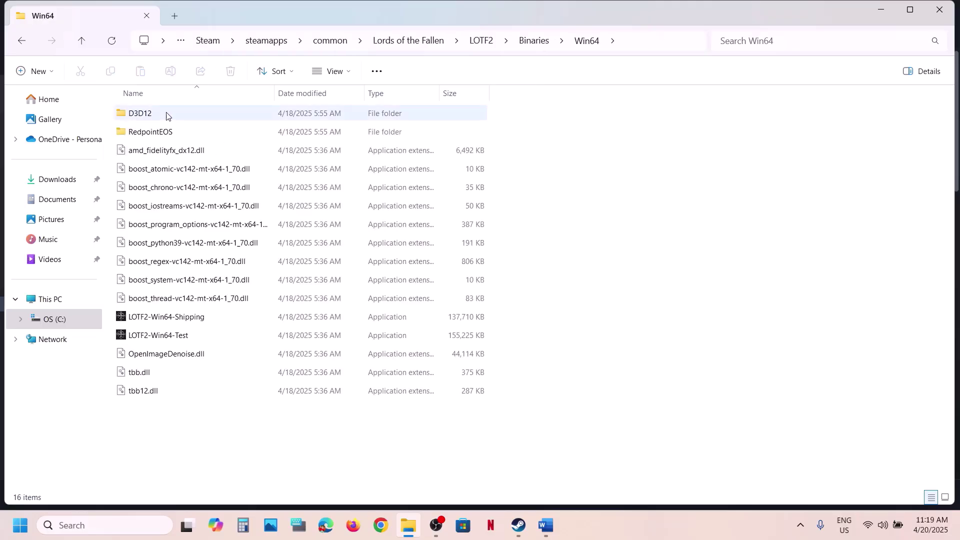
- Set the LOTF2-Win64-Shipping application to run as an administrator in its compatibility properties and save the change
left_click(177, 315)
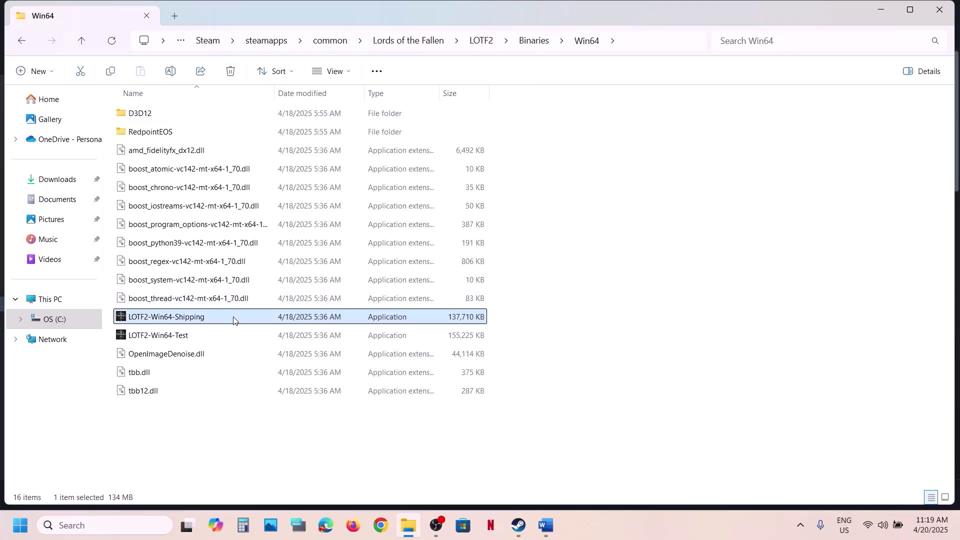
right_click(203, 320)
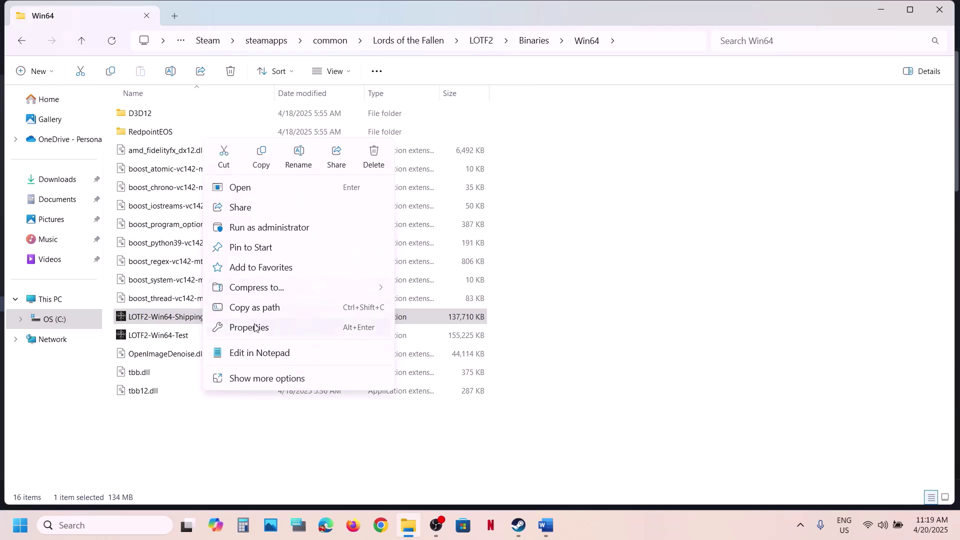
left_click(254, 328)
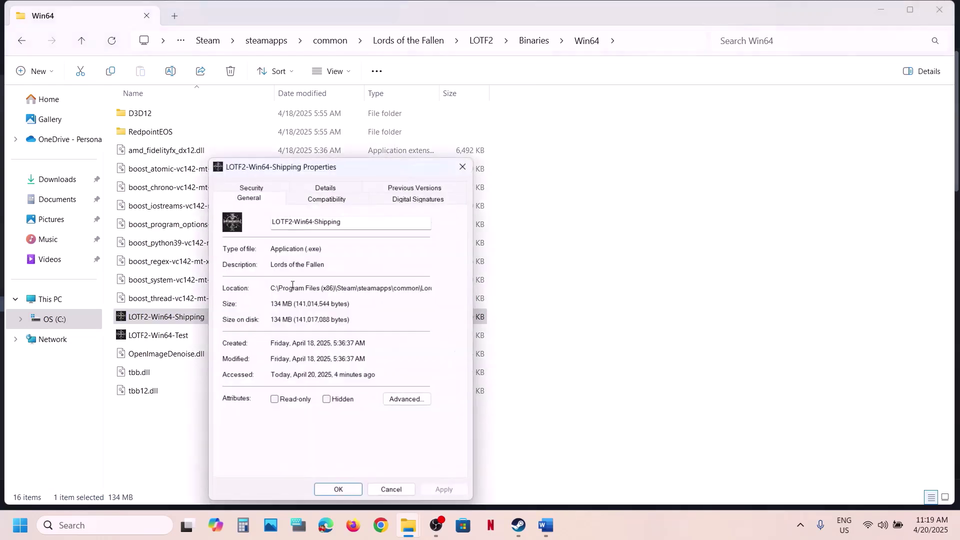
left_click(298, 194)
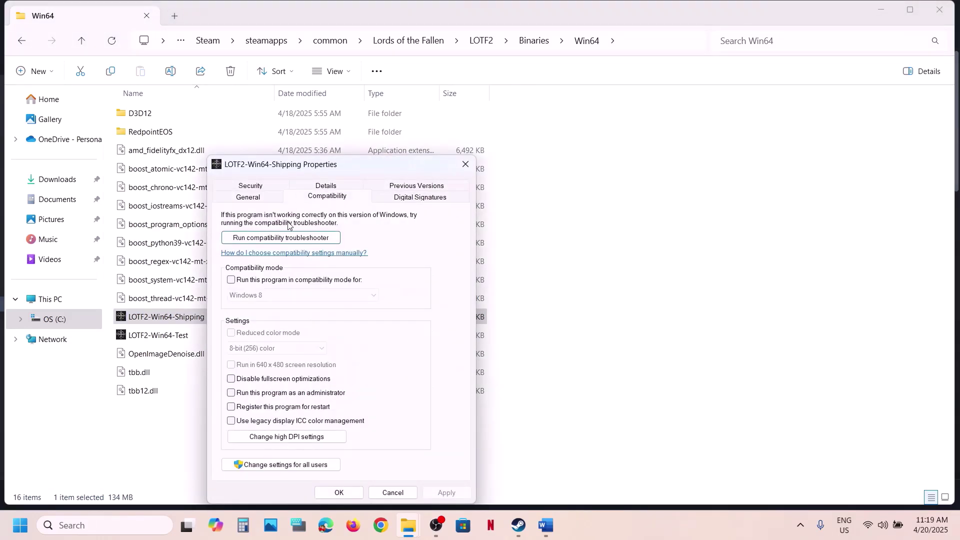
left_click(232, 393)
left_click(448, 493)
left_click(340, 493)
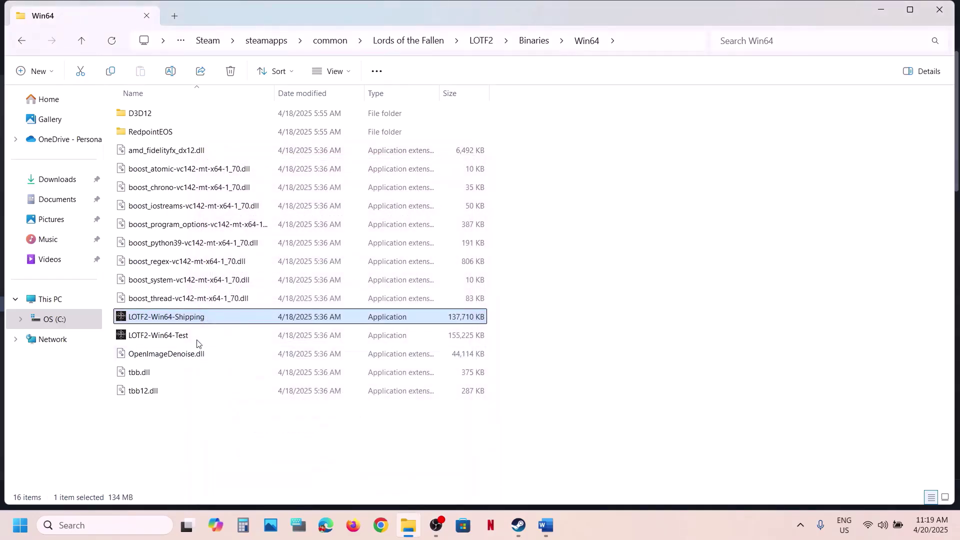
- Reopen the compatibility properties of LOTF2-Win64-Shipping and apply compatibility mode for Windows 8
right_click(195, 323)
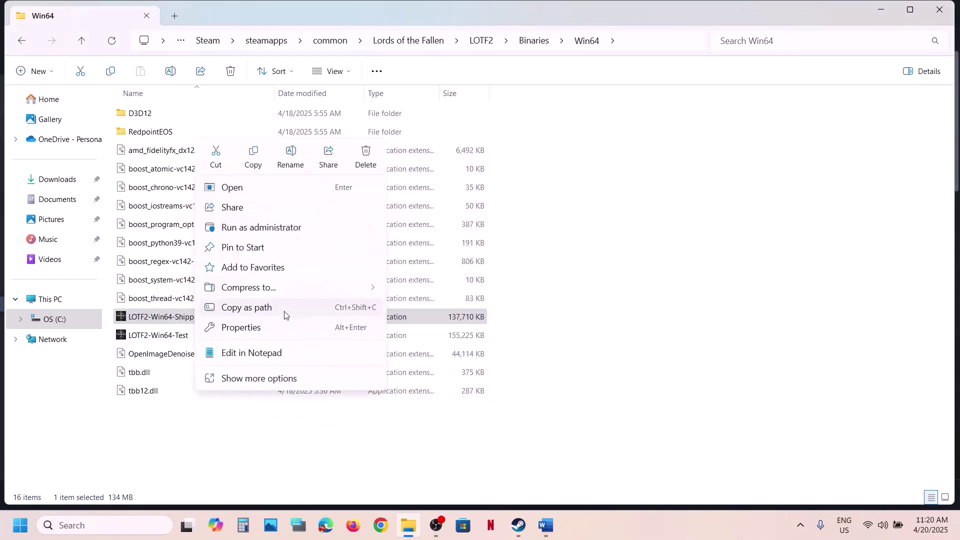
left_click(256, 326)
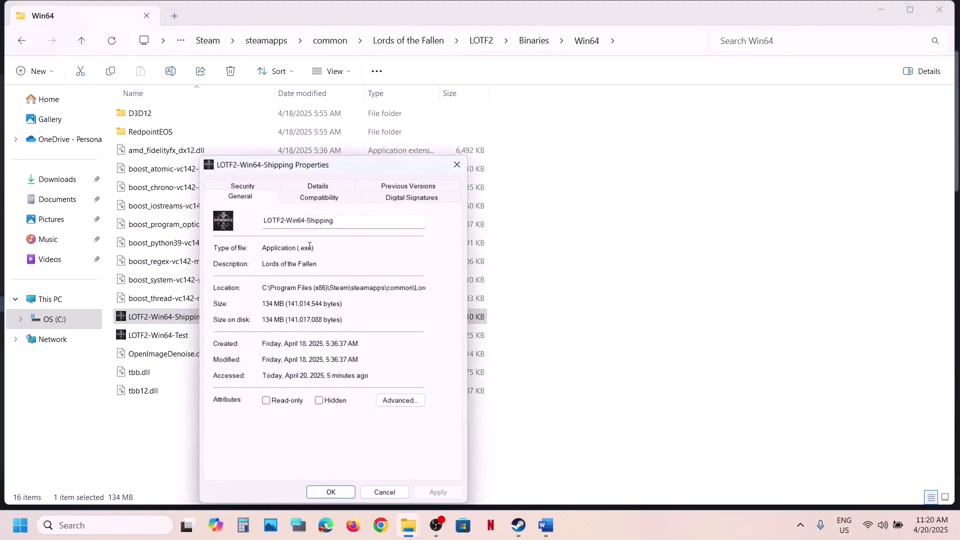
left_click(306, 200)
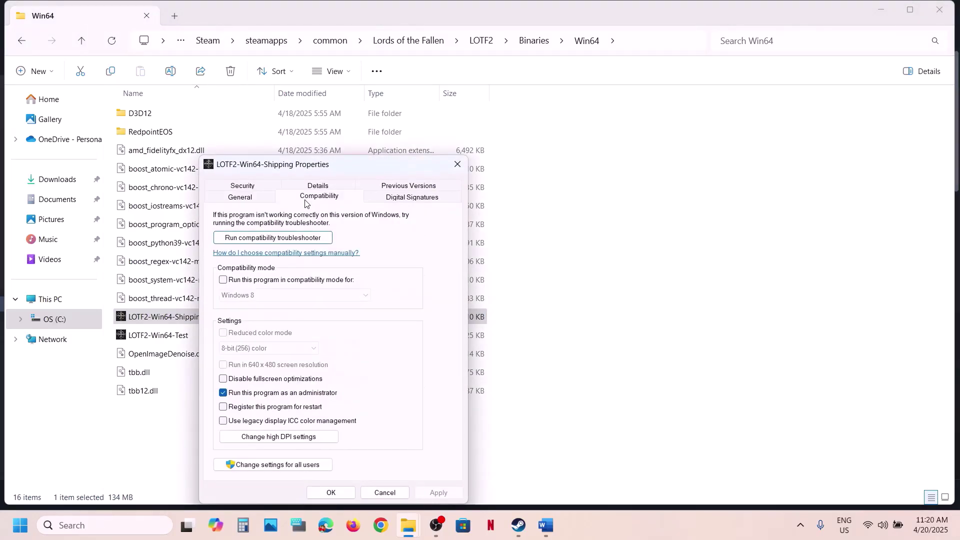
left_click(224, 281)
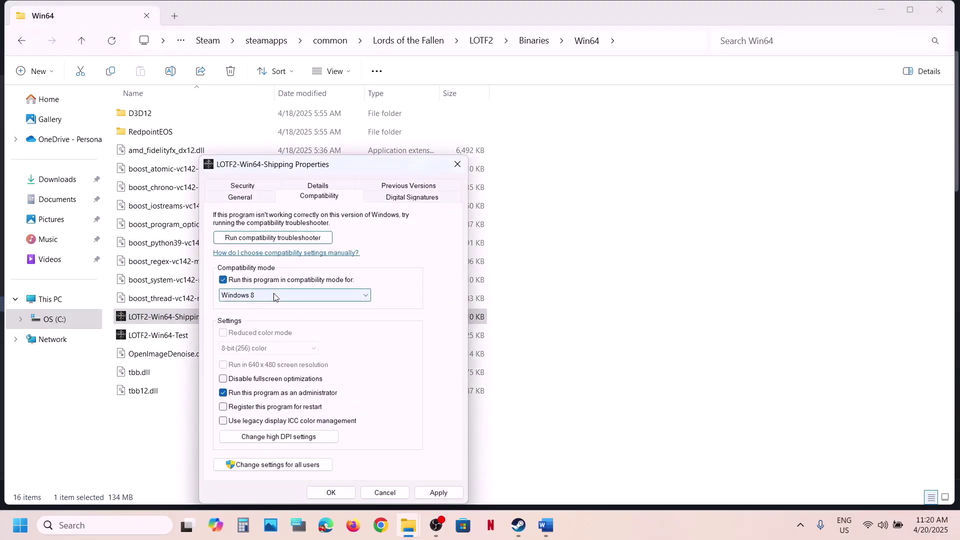
left_click(438, 493)
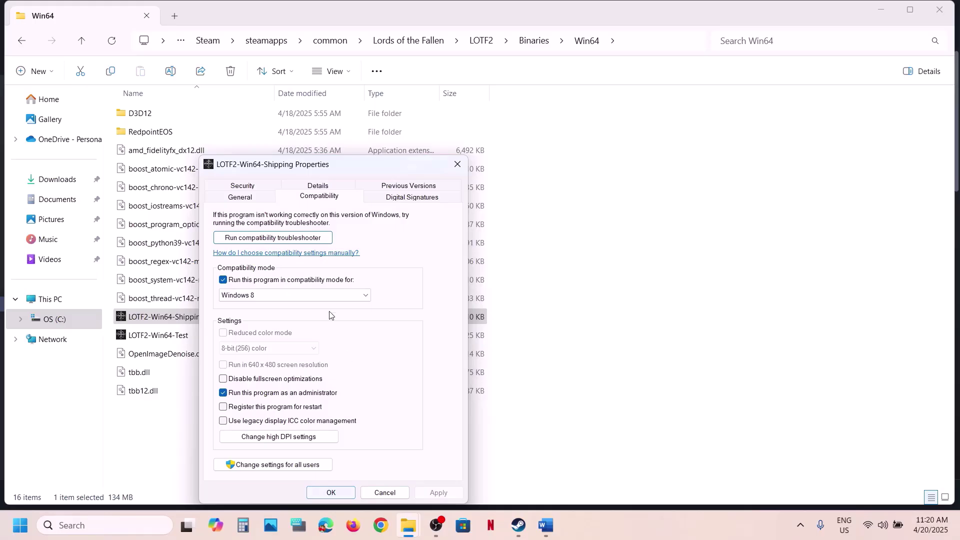
- Change the compatibility mode to Windows 7, disable fullscreen optimizations, and save the properties
left_click(314, 291)
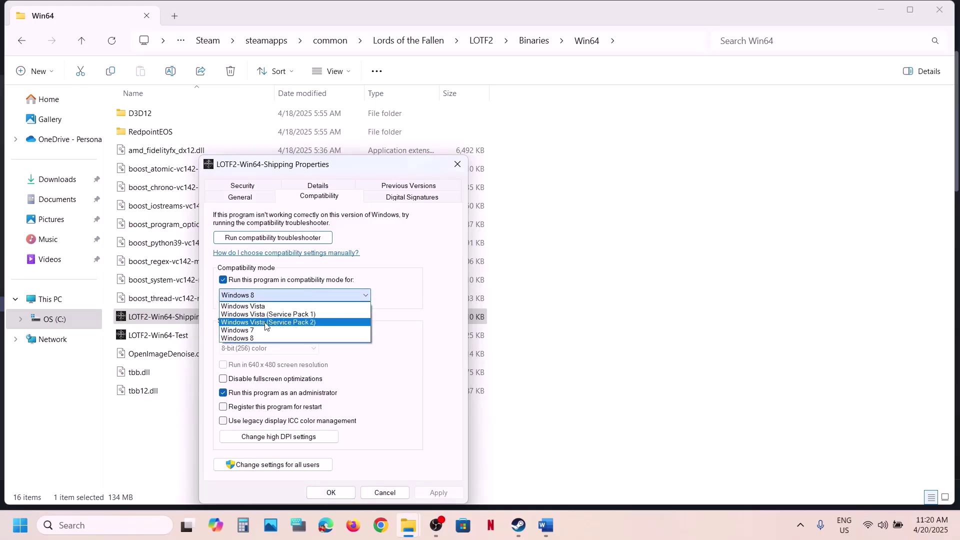
left_click(258, 330)
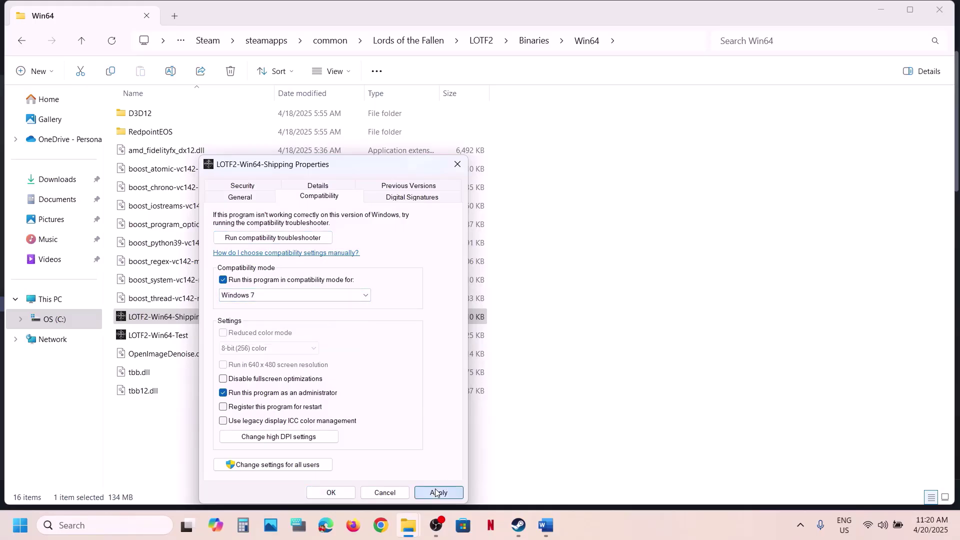
left_click(439, 493)
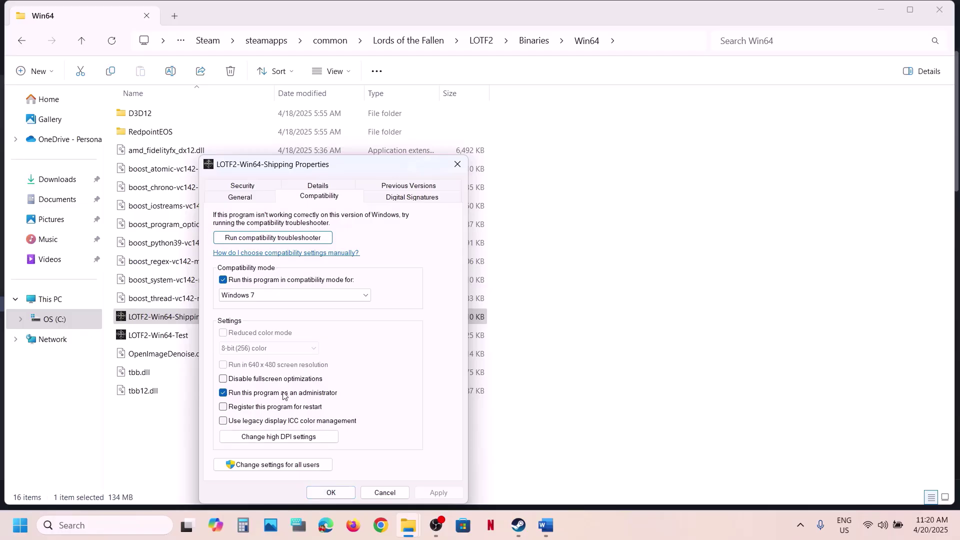
left_click(246, 380)
left_click(438, 492)
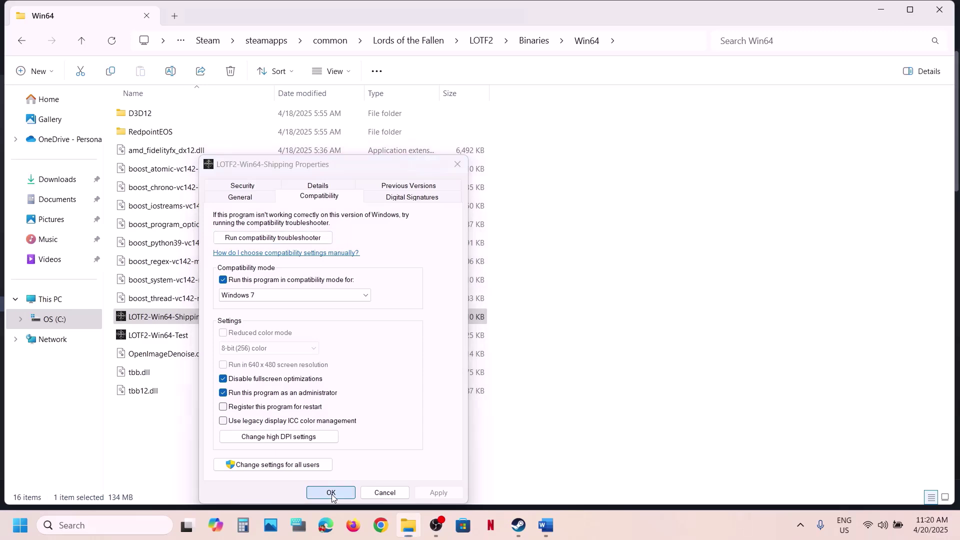
left_click(331, 493)
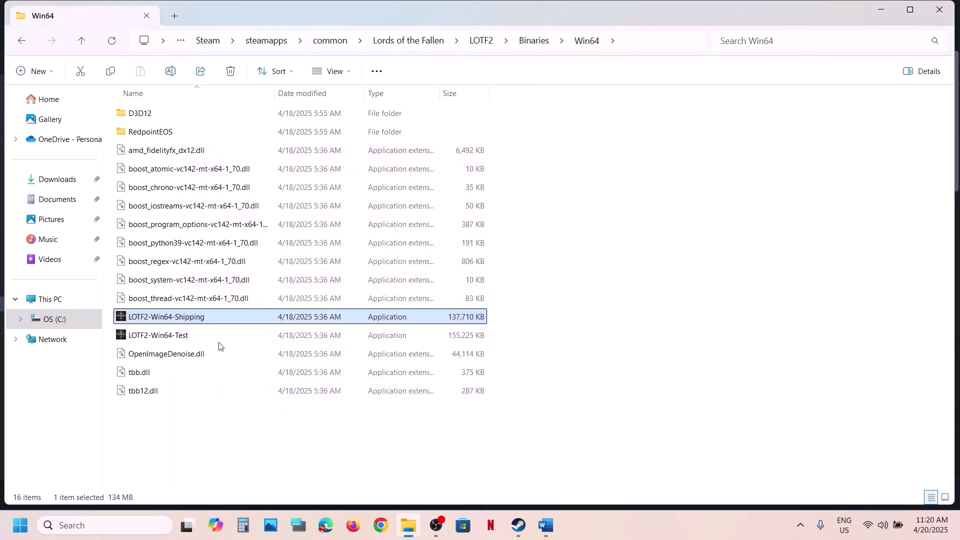
- Go back up to the Lords of the Fallen folder and retrace the path LOTF2 > Binaries > Win64
left_click(85, 46)
left_click(85, 46)
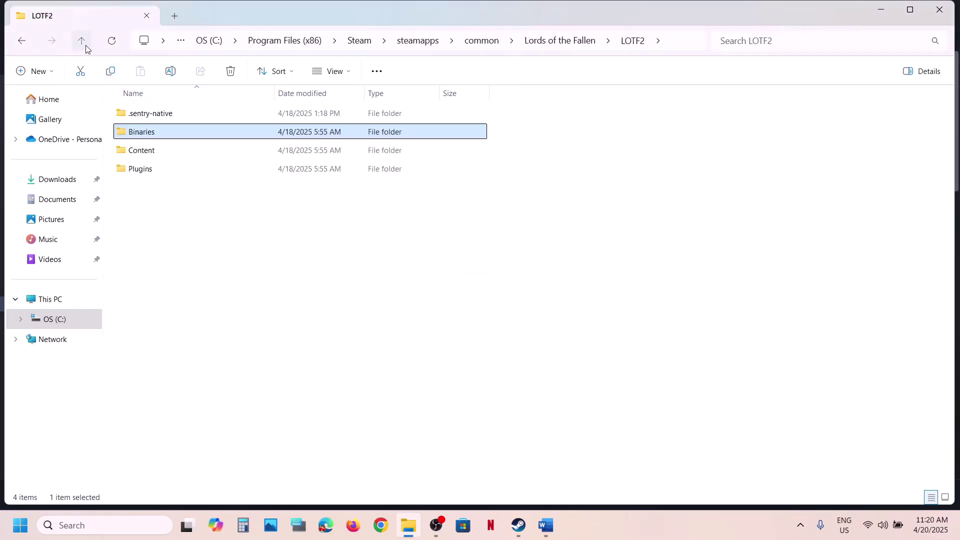
left_click(86, 46)
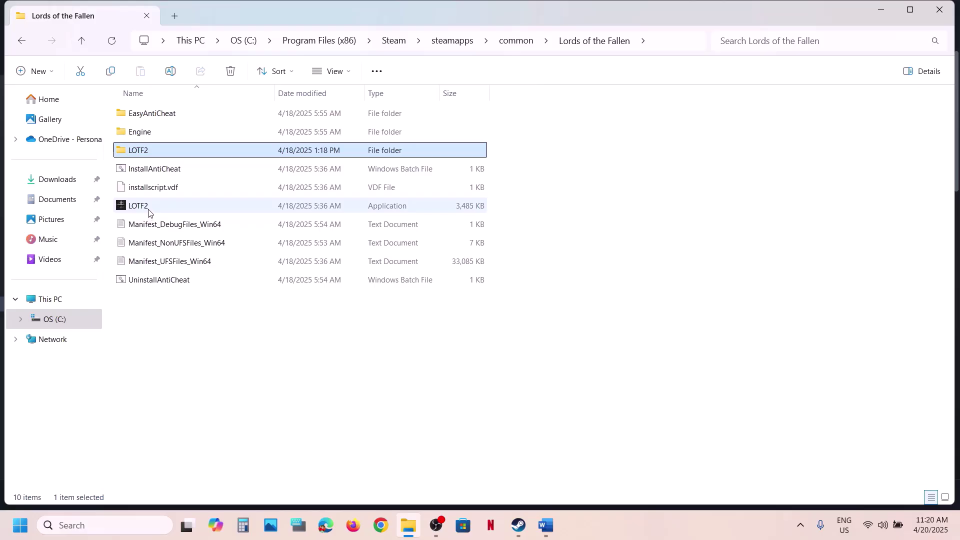
double_click(143, 151)
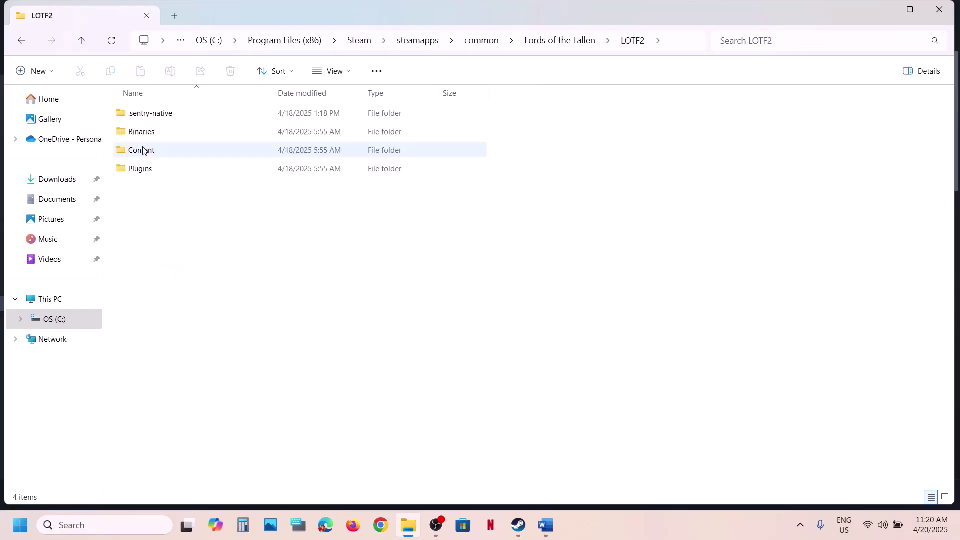
double_click(157, 131)
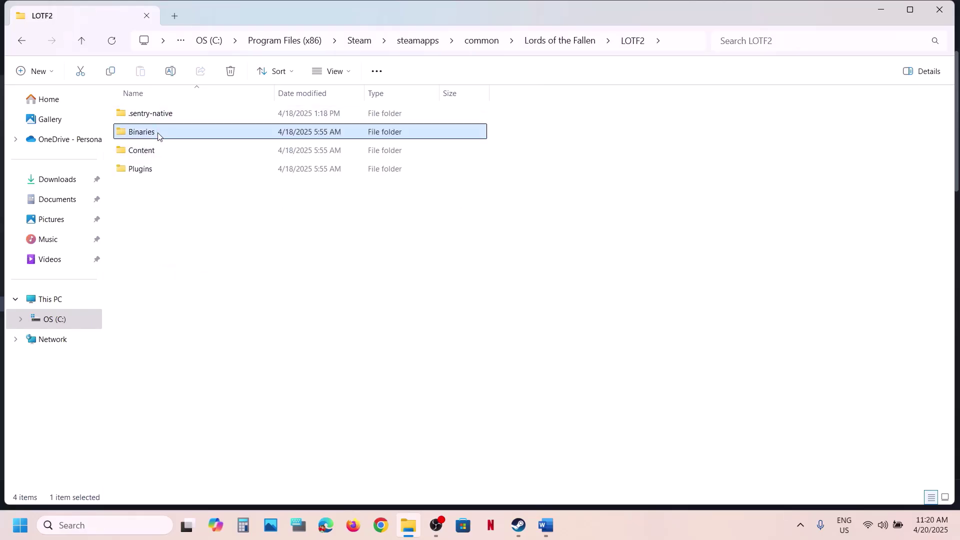
double_click(149, 118)
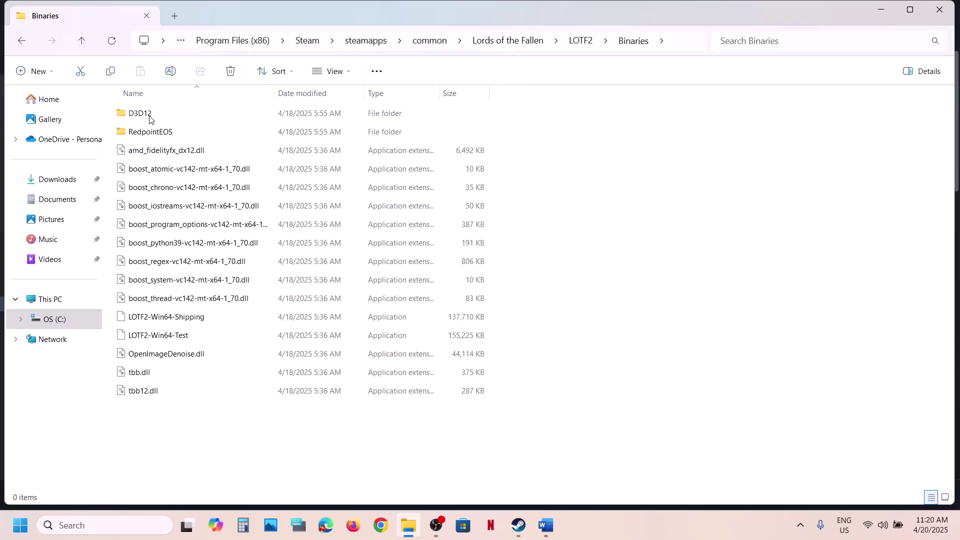
- Turn off compatibility mode, disabled fullscreen optimizations and running as administrator for LOTF2-Win64-Shipping, and save the properties
left_click(150, 321)
right_click(149, 320)
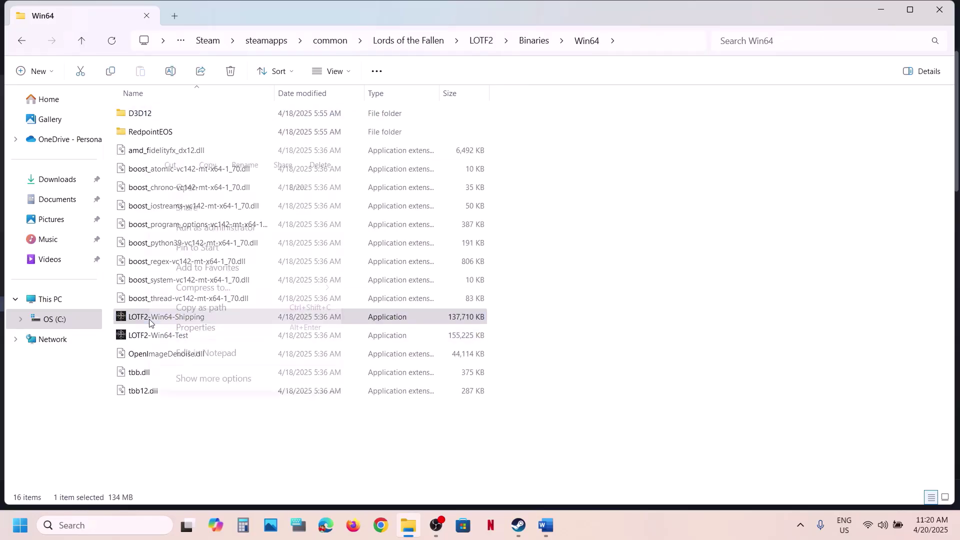
left_click(223, 330)
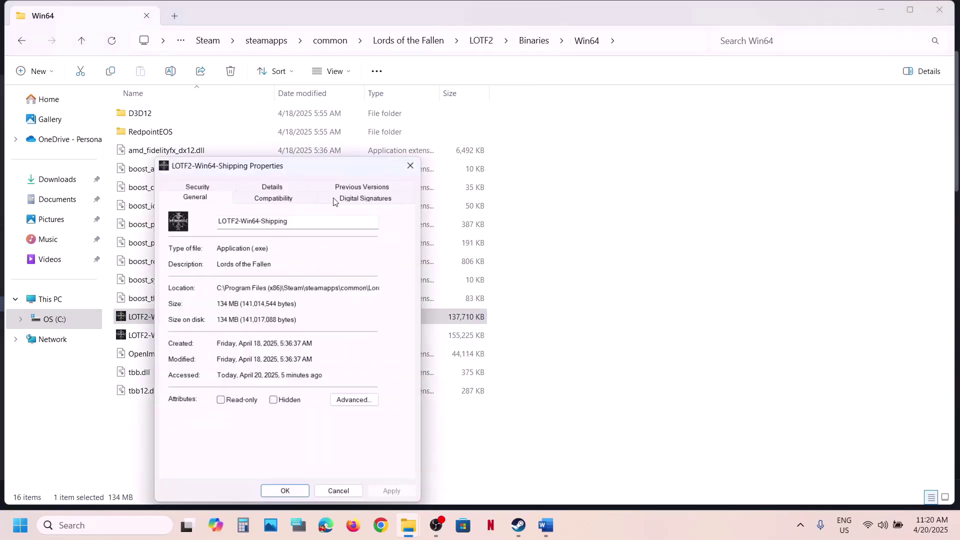
left_click(289, 196)
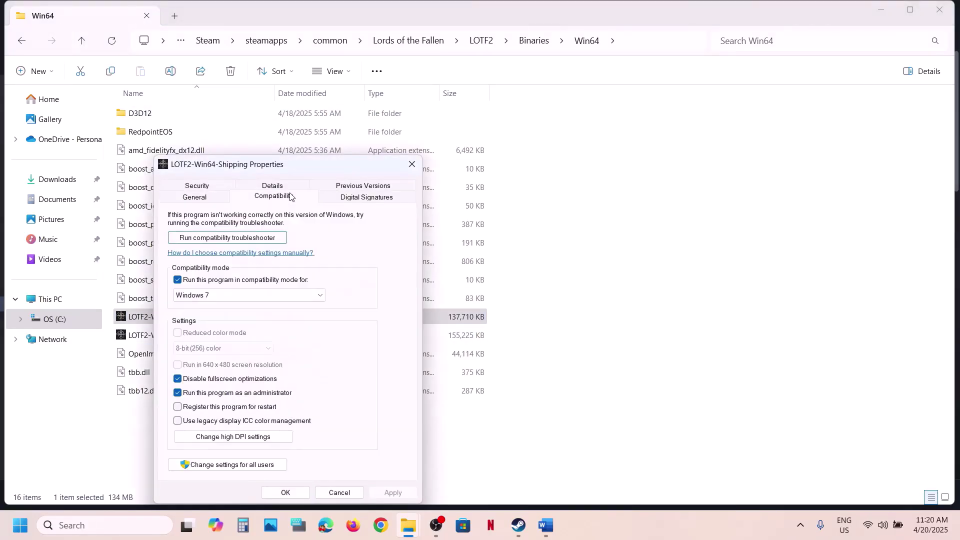
left_click(178, 279)
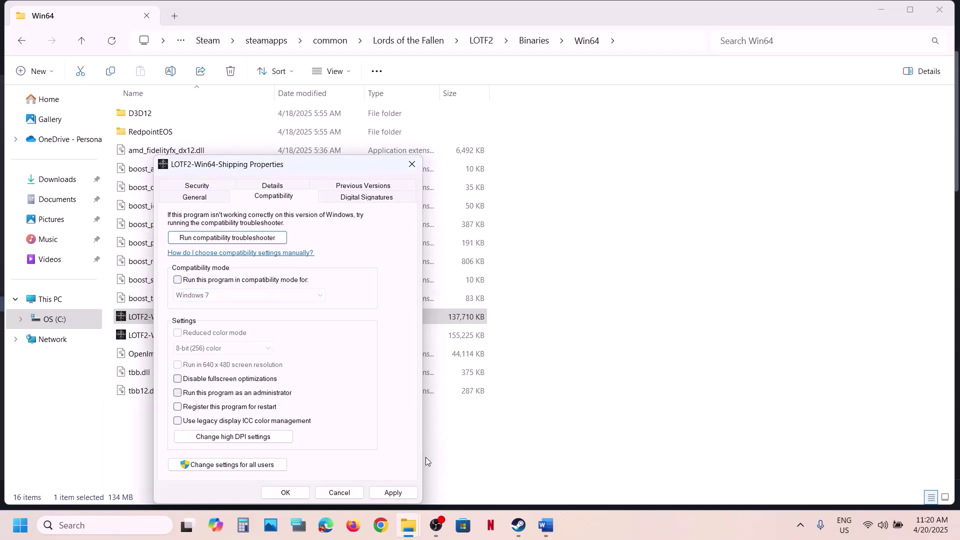
left_click(403, 493)
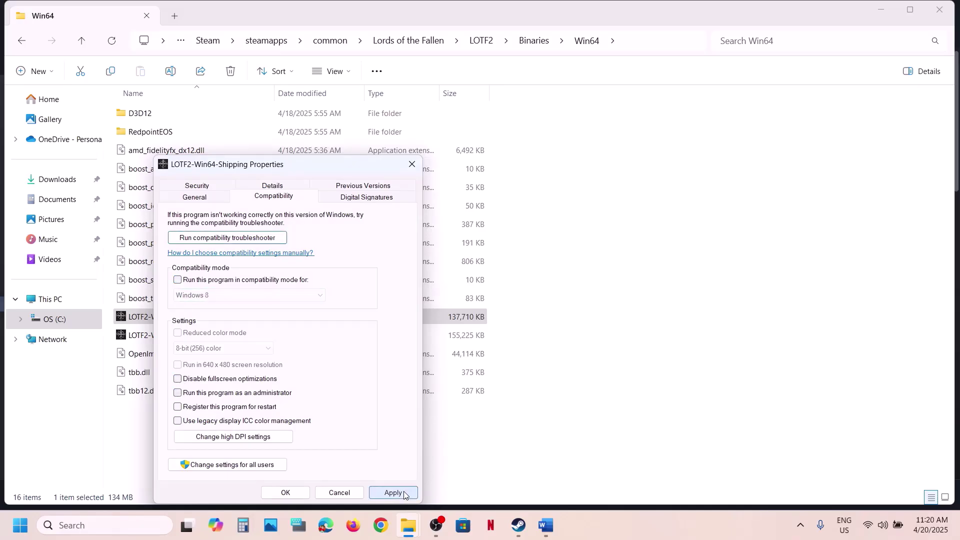
left_click(283, 492)
- Go back up from the Win64 folder to the common folder, and switch to Steam
left_click(87, 45)
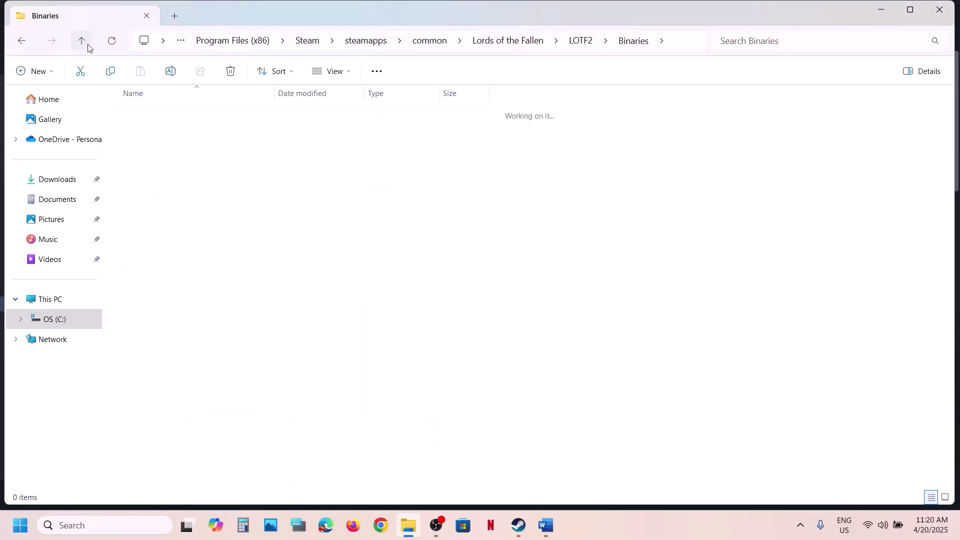
left_click(87, 45)
left_click(87, 45)
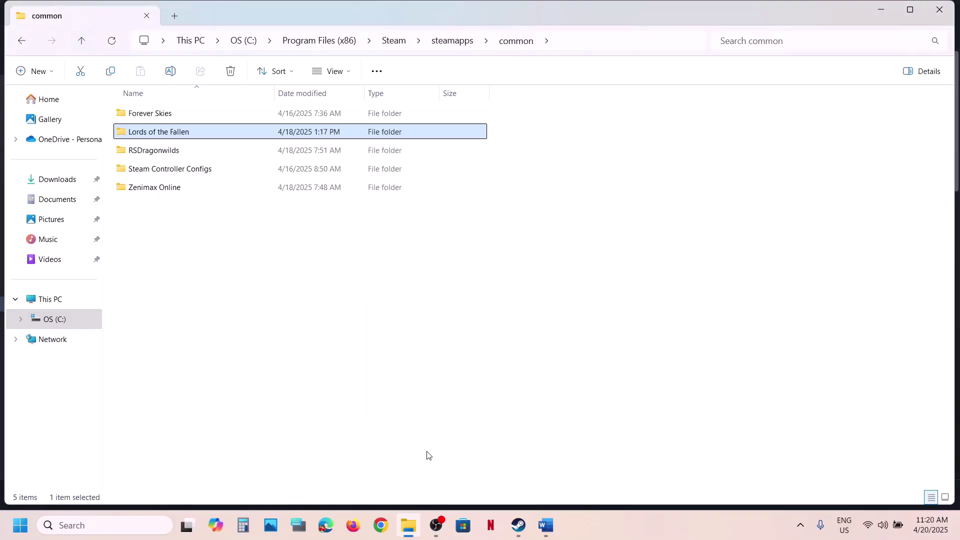
left_click(518, 525)
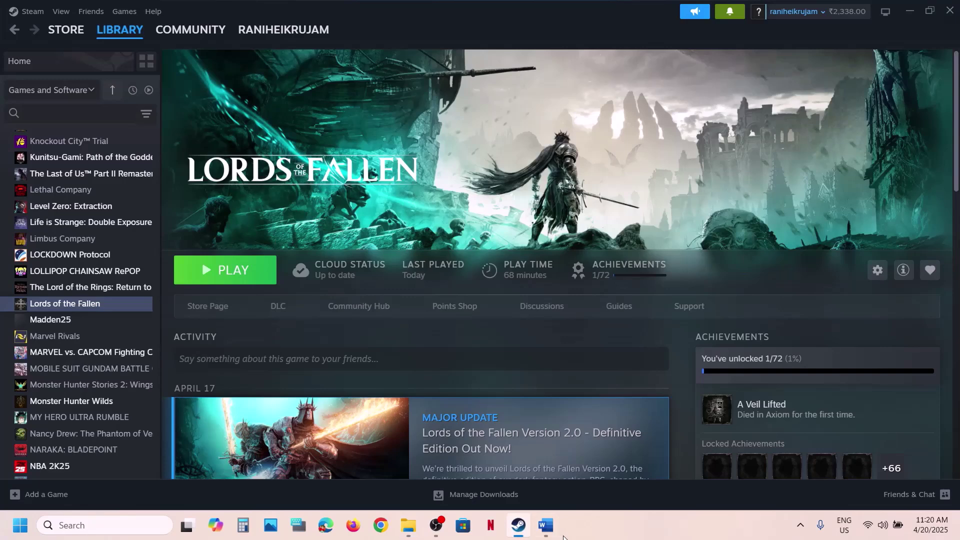
- Switch to the Word notes and highlight the Step 5 text on renaming the save game files and creating a backup
left_click(547, 526)
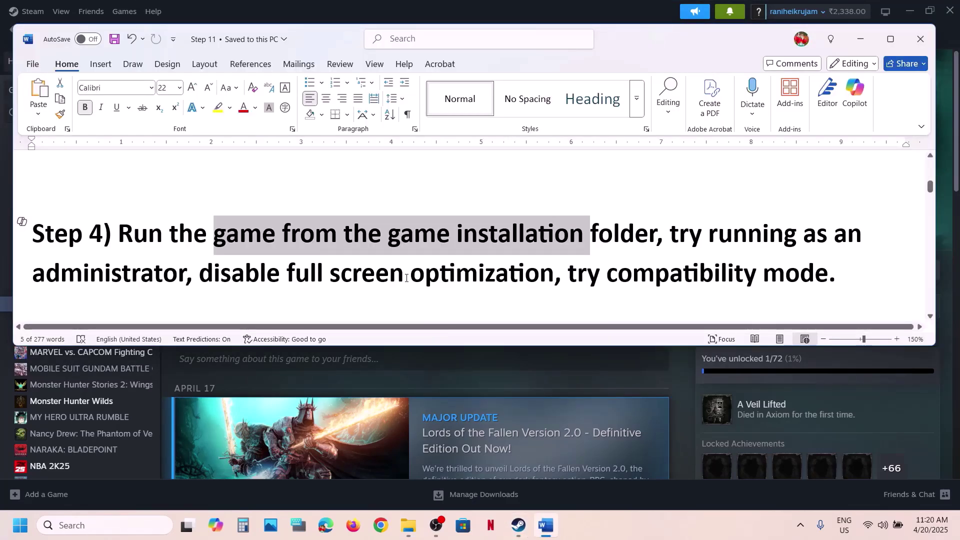
scroll(406, 278, "down", 3)
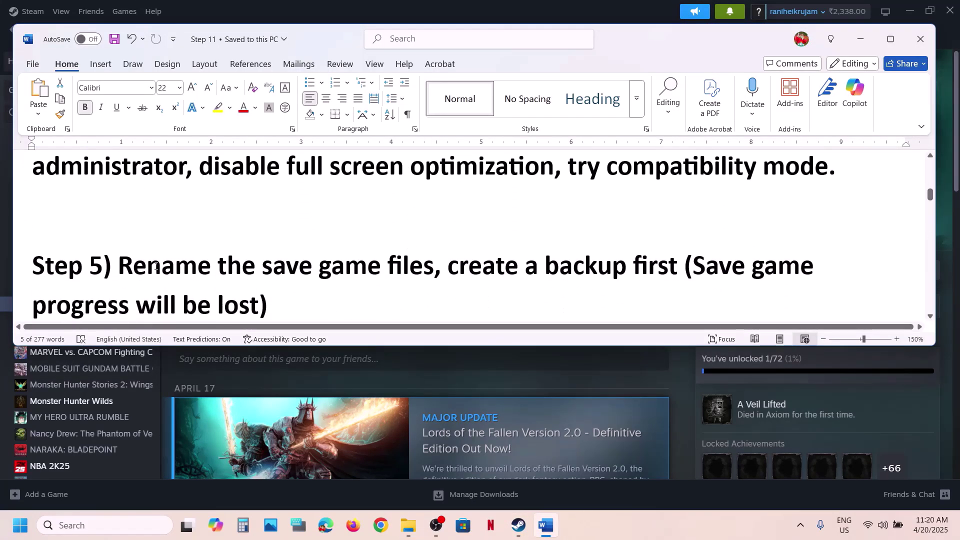
left_click_drag(139, 265, 432, 269)
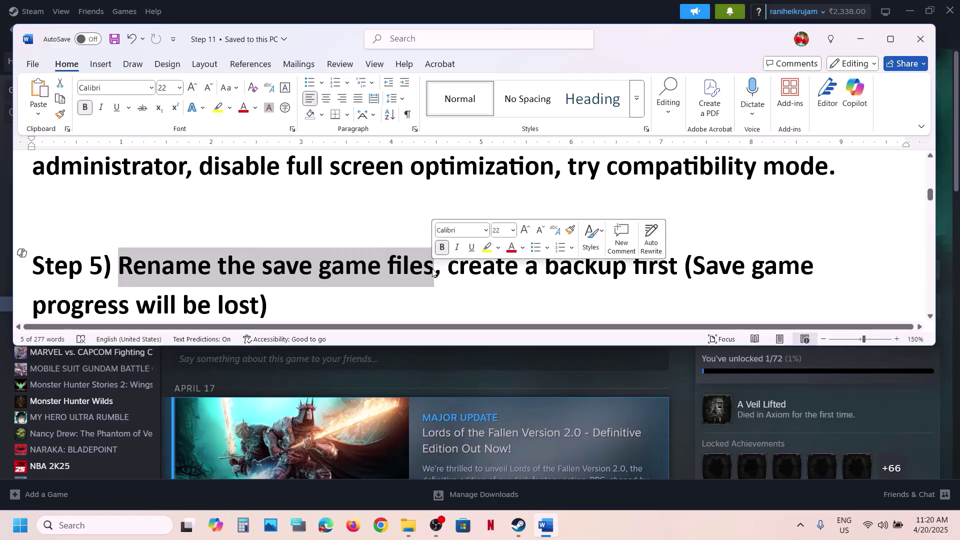
scroll(432, 268, "down", 1)
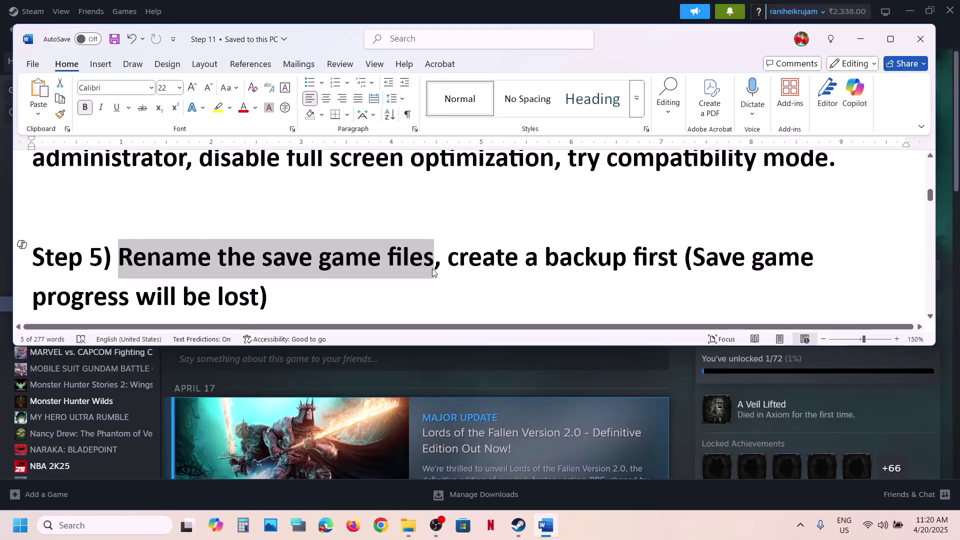
left_click_drag(448, 265, 631, 265)
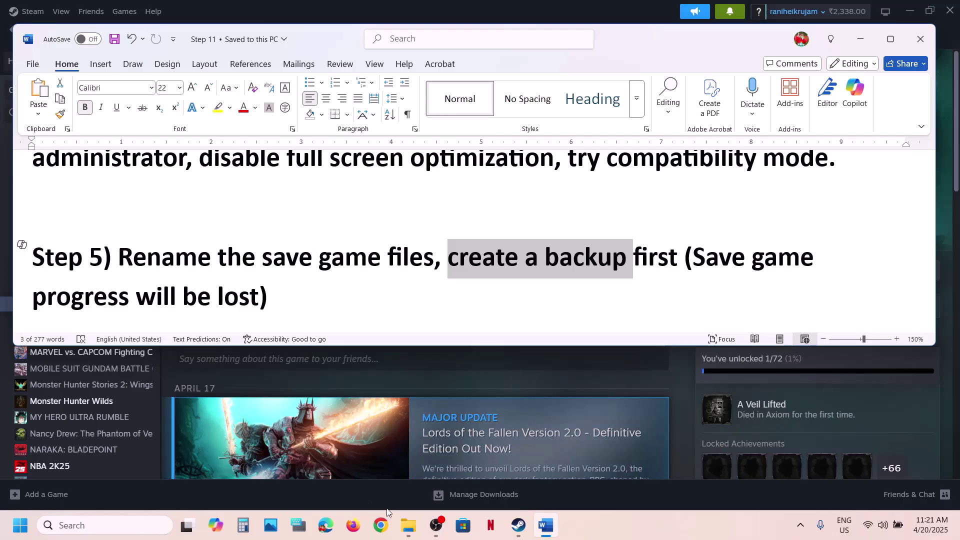
- Switch to File Explorer and open the user's profile folder under Users on the C: drive
left_click(408, 525)
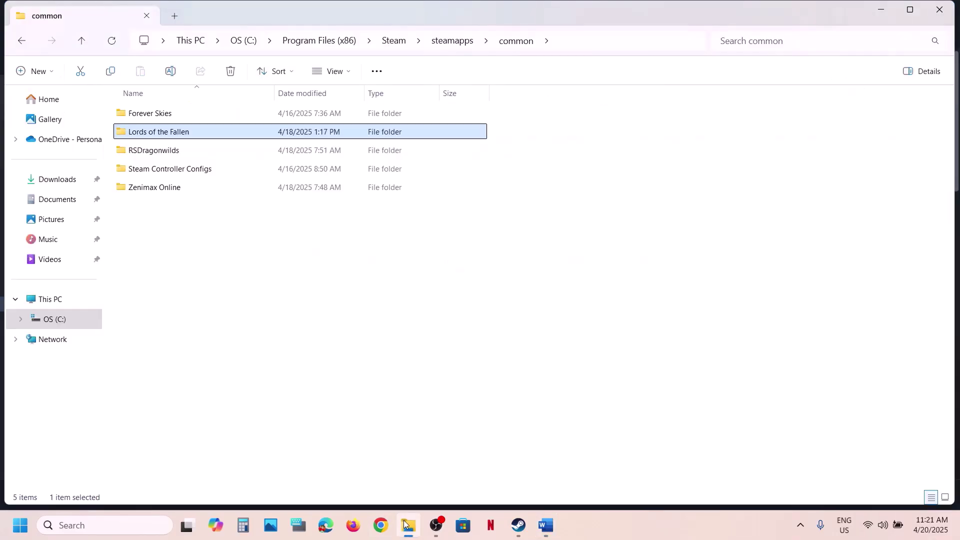
left_click(47, 300)
double_click(214, 112)
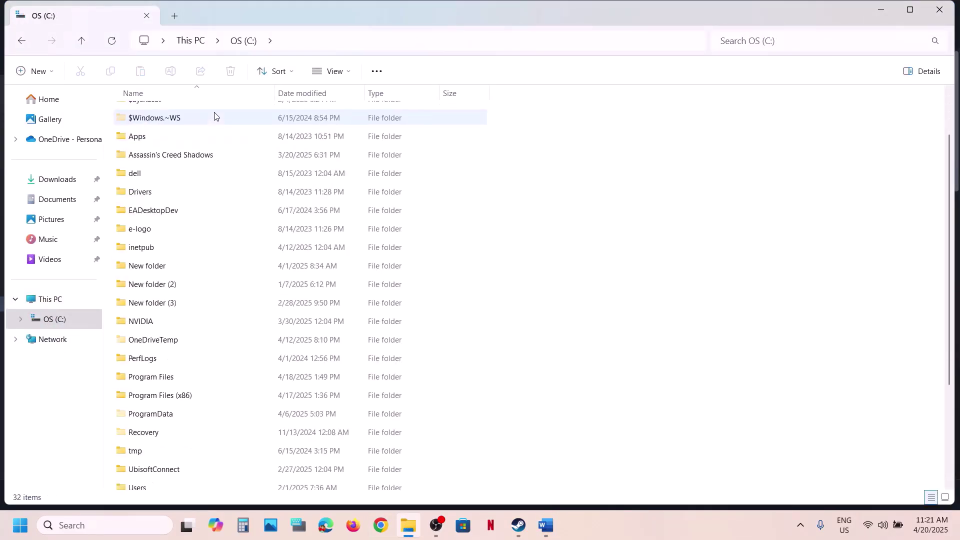
scroll(194, 323, "down", 3)
double_click(150, 340)
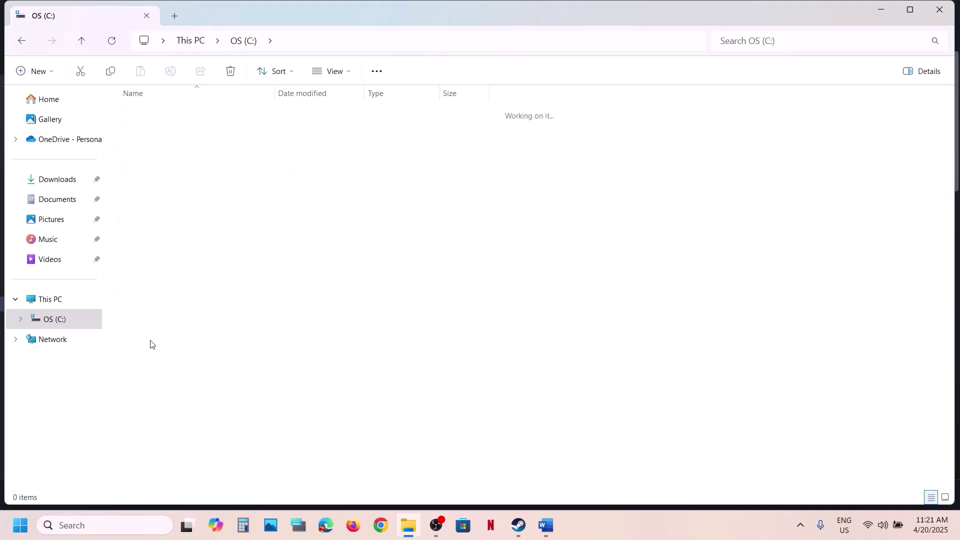
double_click(134, 113)
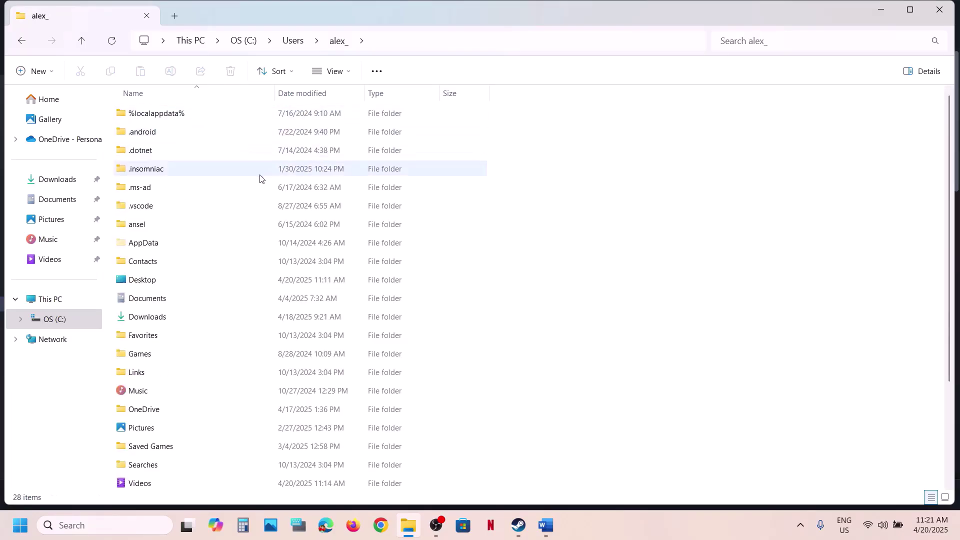
- Check the hidden items display setting, and open AppData > Local in the user's profile folder
left_click(166, 248)
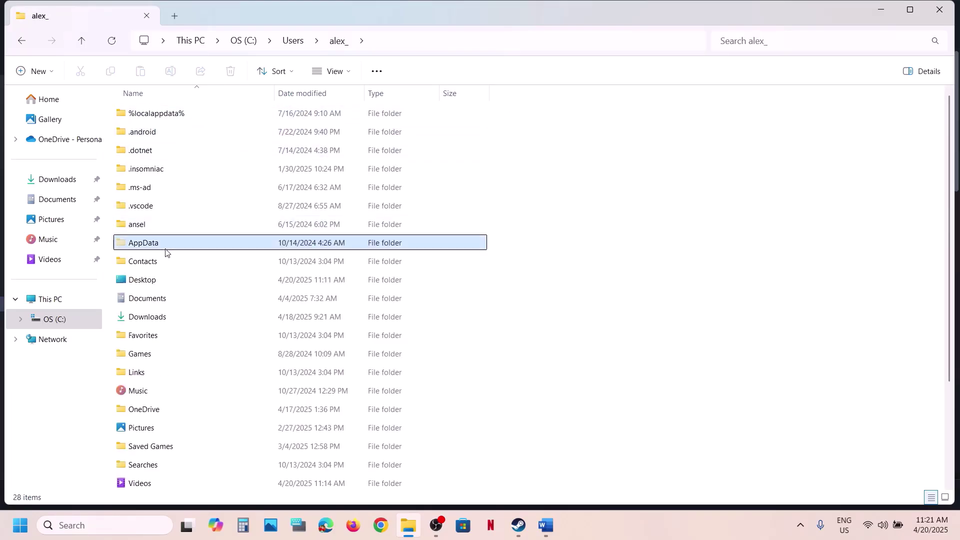
left_click(352, 74)
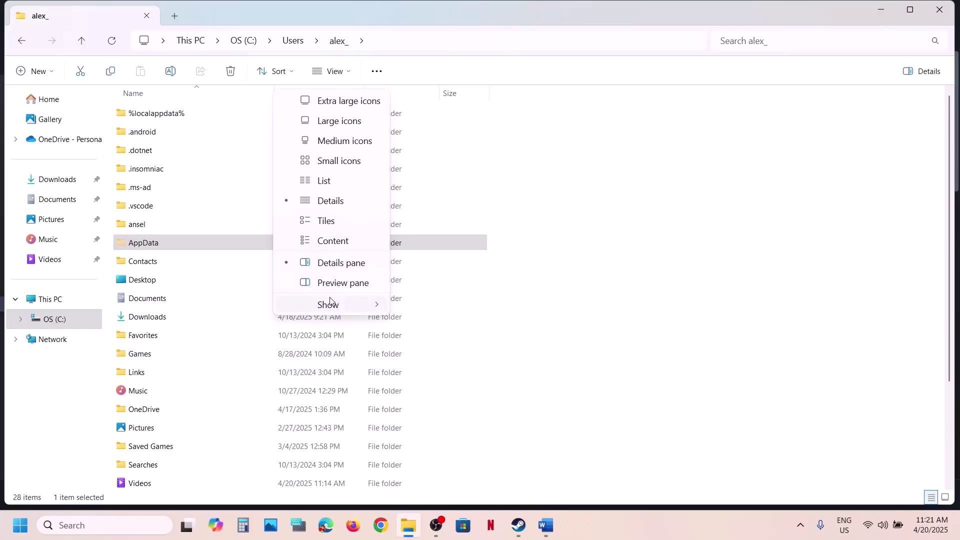
mouse_move(330, 302)
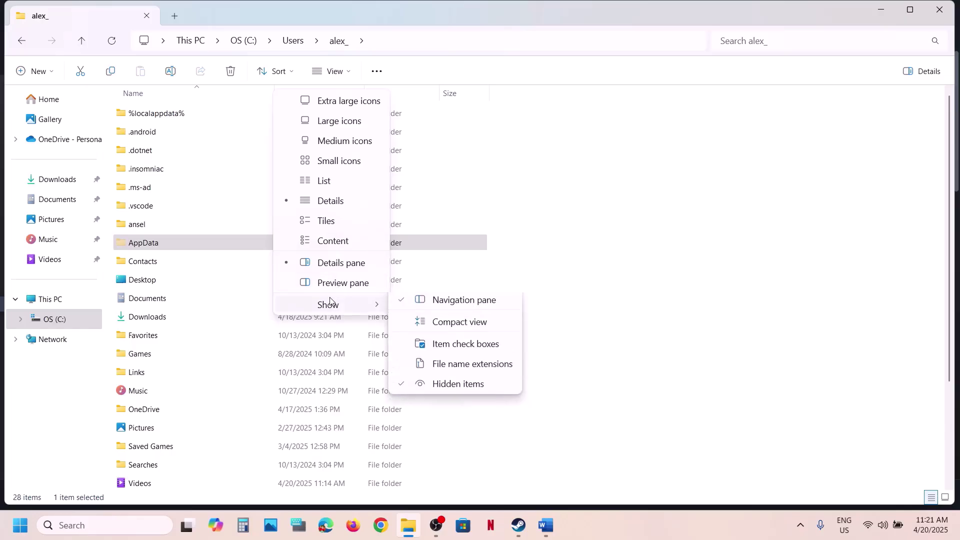
left_click(191, 244)
double_click(191, 244)
double_click(164, 114)
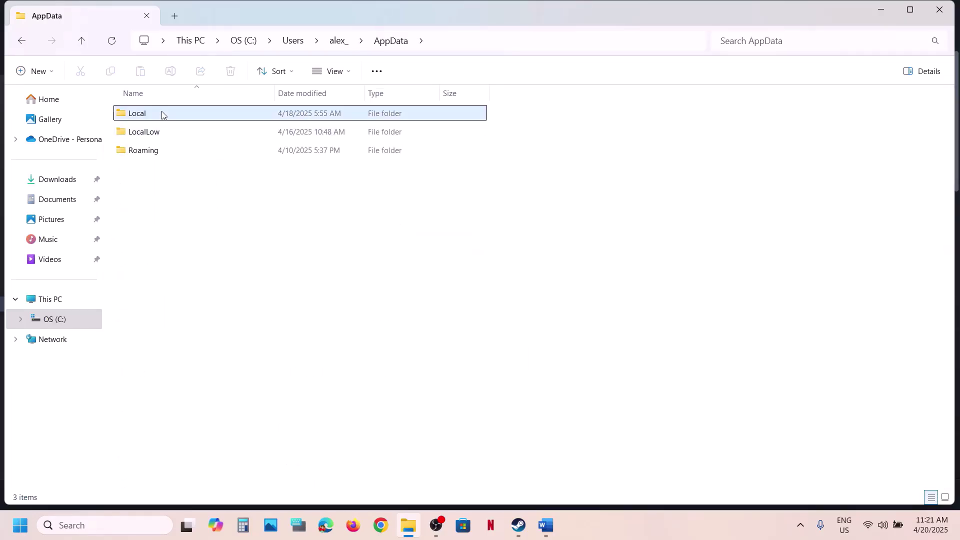
- Copy the LOTF2 folder from Local and paste it onto the desktop as a backup
left_click(161, 259)
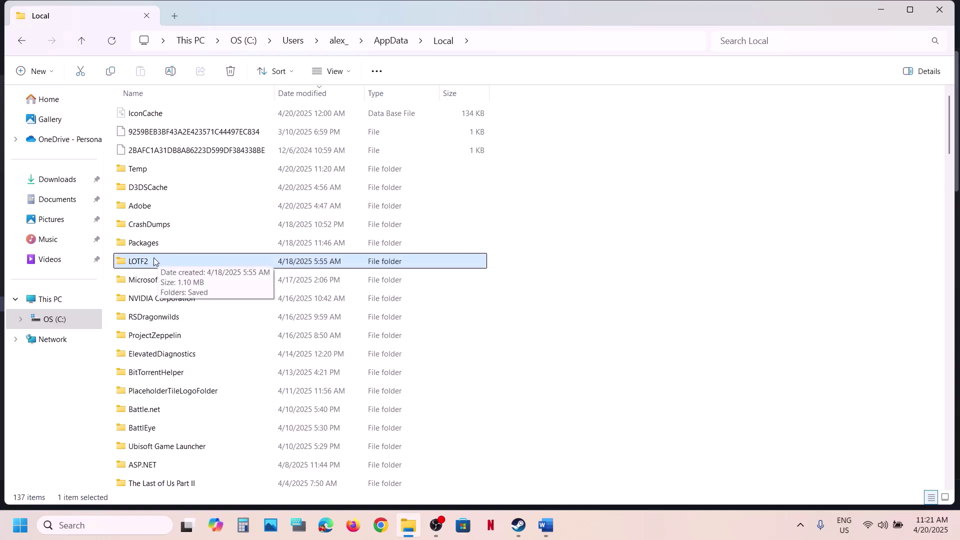
right_click(152, 262)
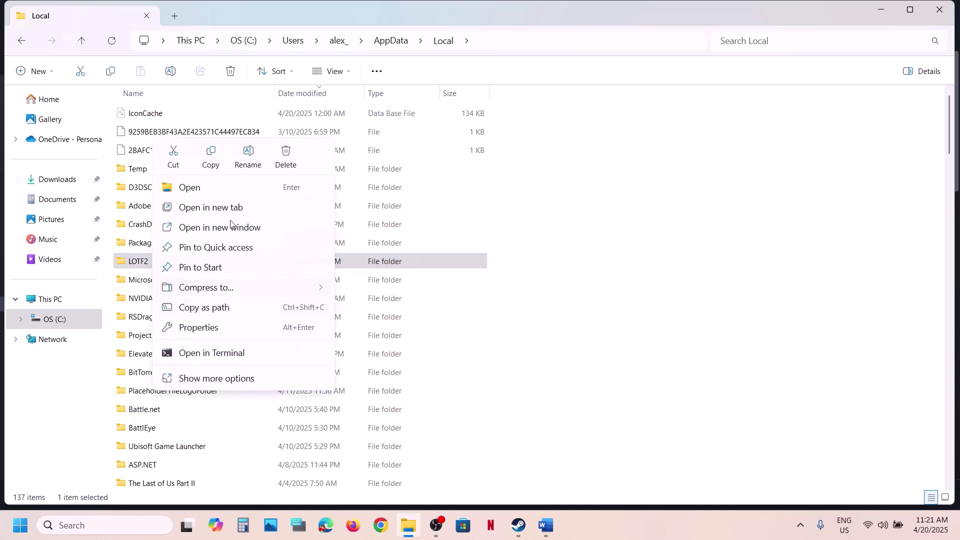
left_click(210, 163)
key("super+d")
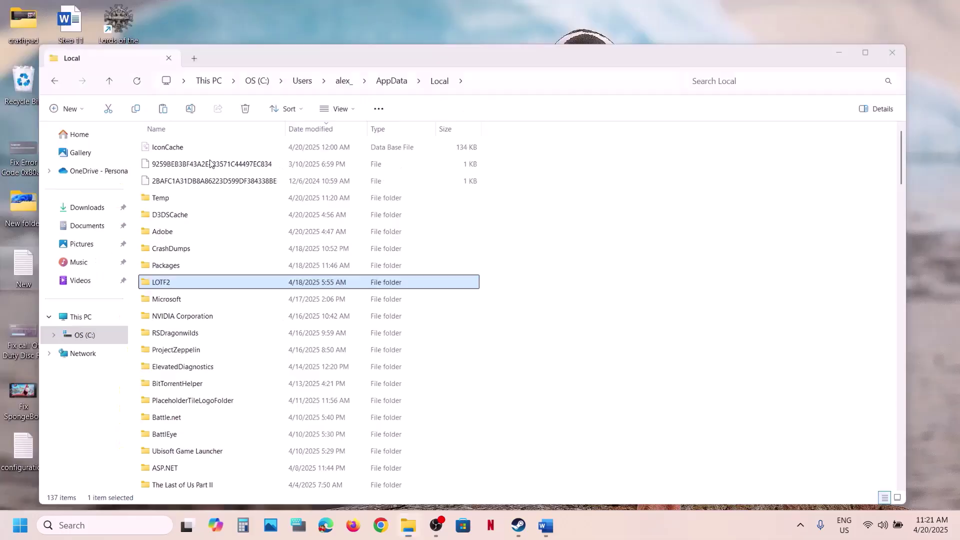
key("ctrl+v")
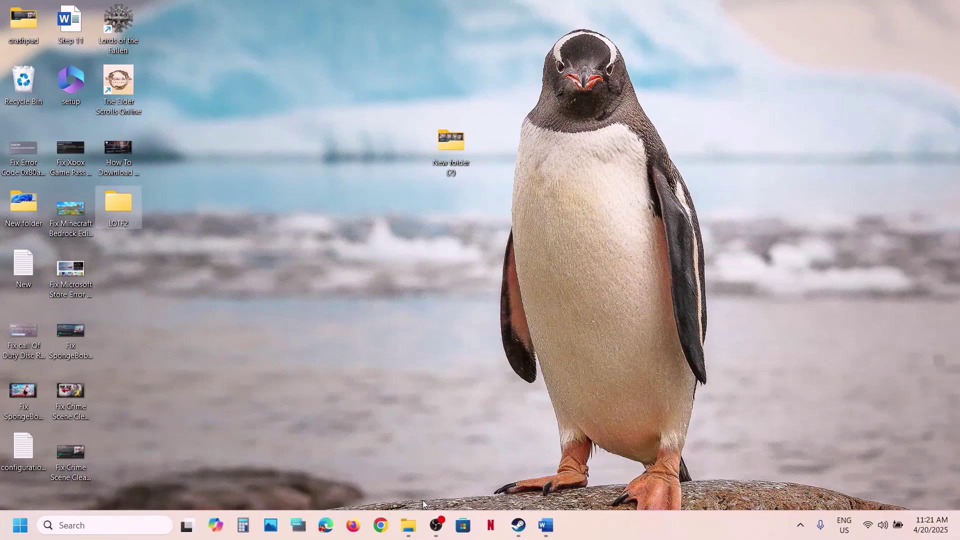
- Highlight the Step 5 remarks on lost save progress and making a backup in the Word notes, and return to the Local folder
left_click(409, 525)
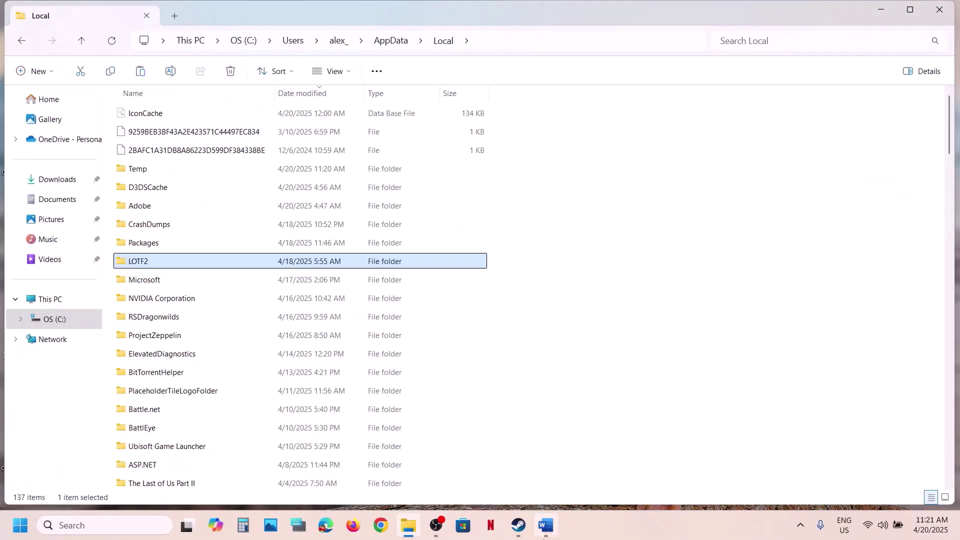
left_click(545, 526)
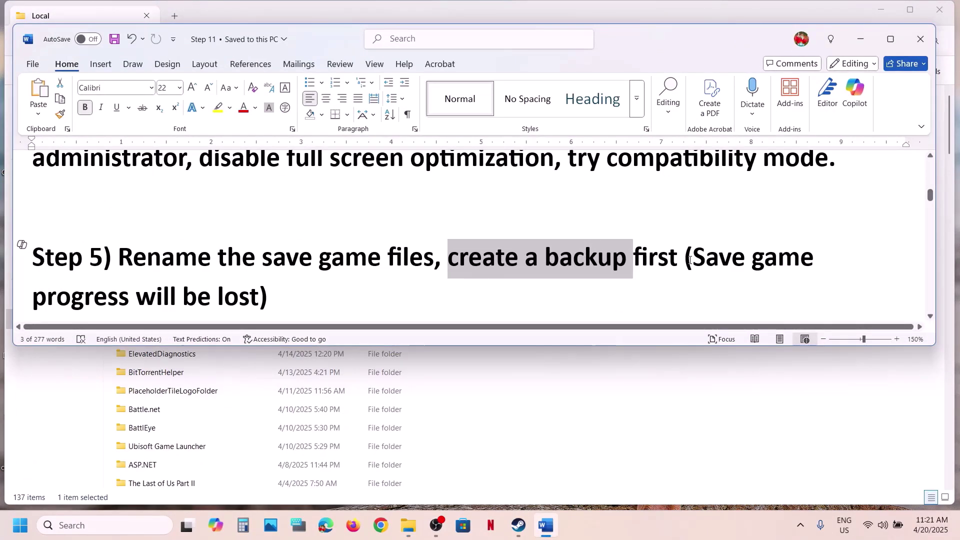
left_click_drag(691, 259, 283, 297)
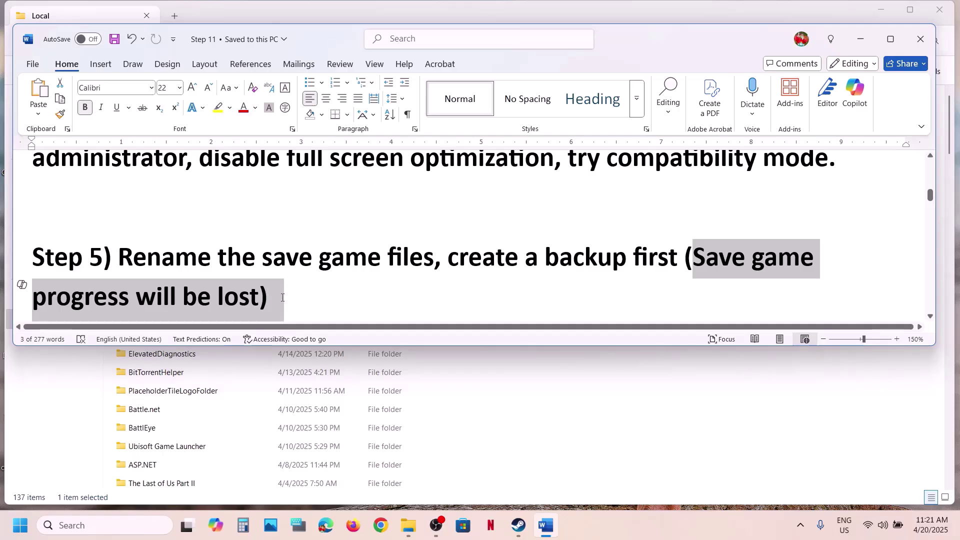
left_click(282, 299)
left_click_drag(284, 300, 659, 274)
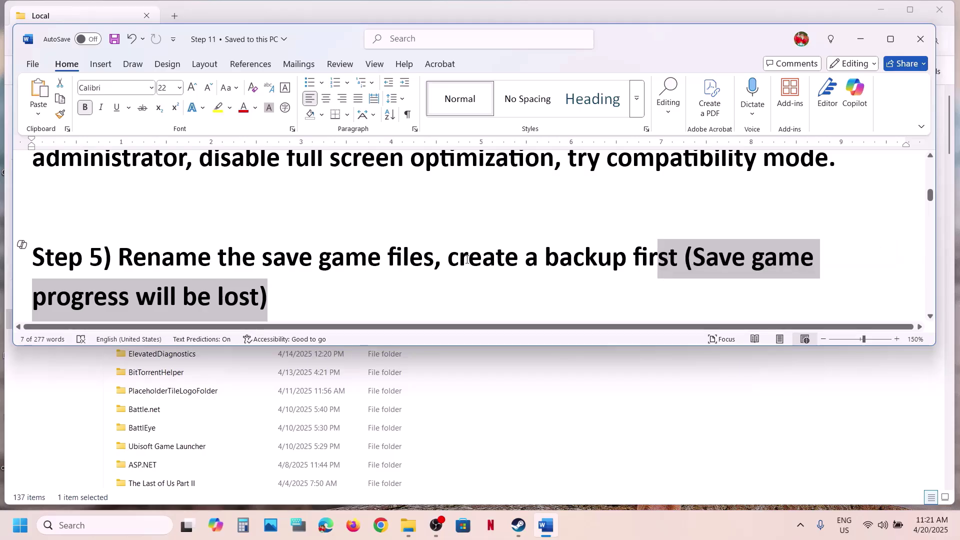
left_click_drag(435, 260, 676, 262)
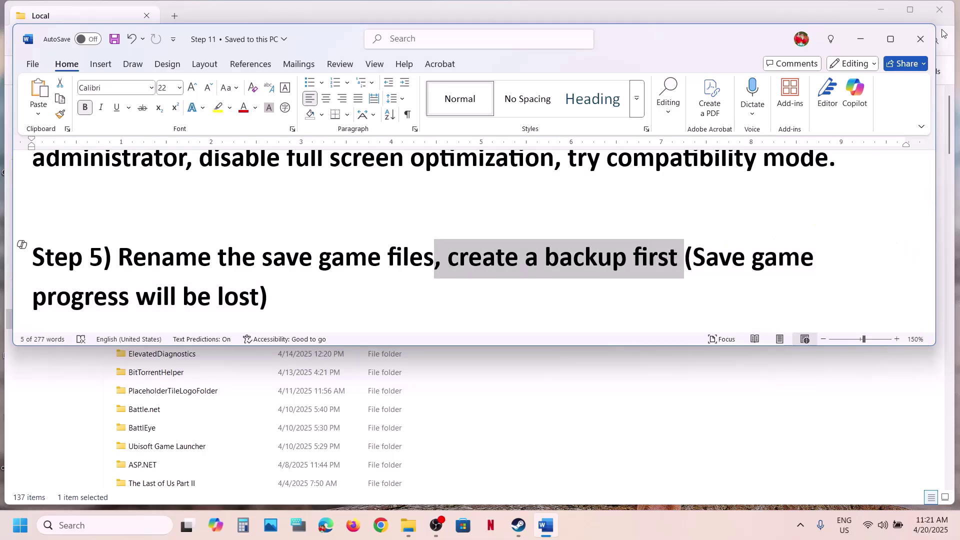
left_click(859, 39)
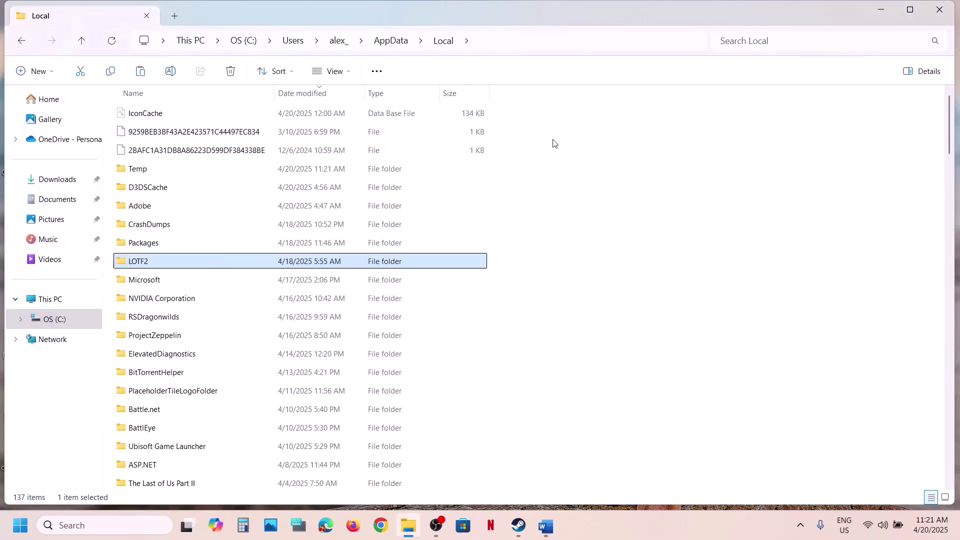
- Rename the LOTF2 folder in Local as LOTF2.old
right_click(181, 269)
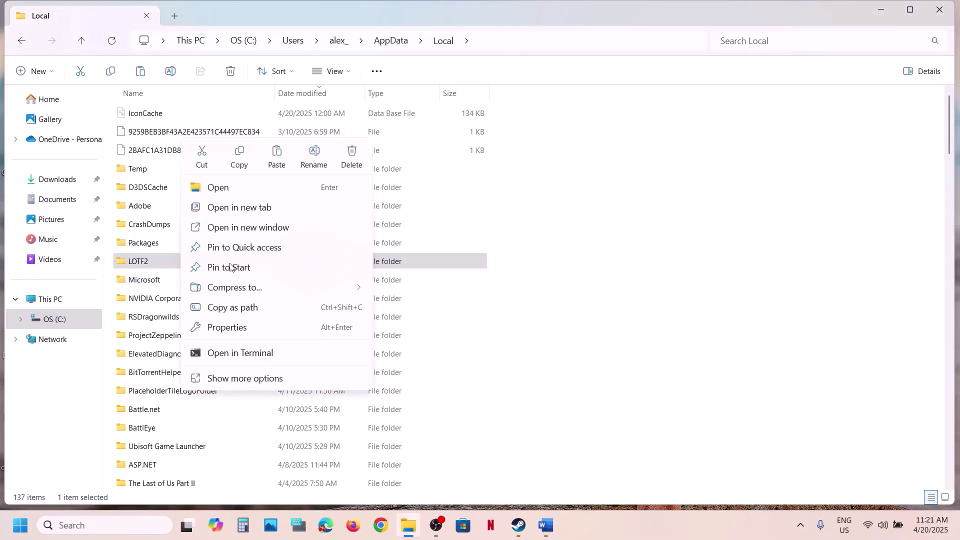
left_click(312, 158)
key("End")
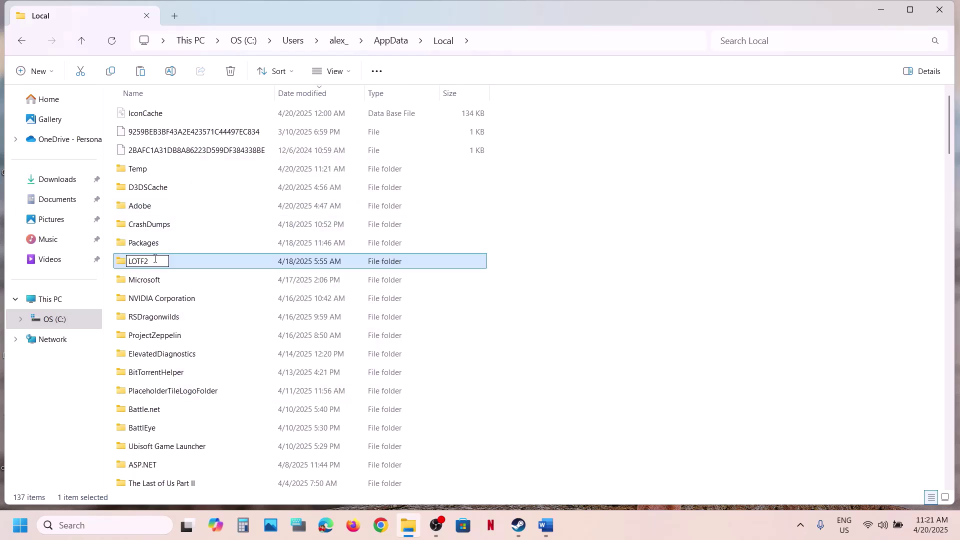
type(".old")
left_click(800, 300)
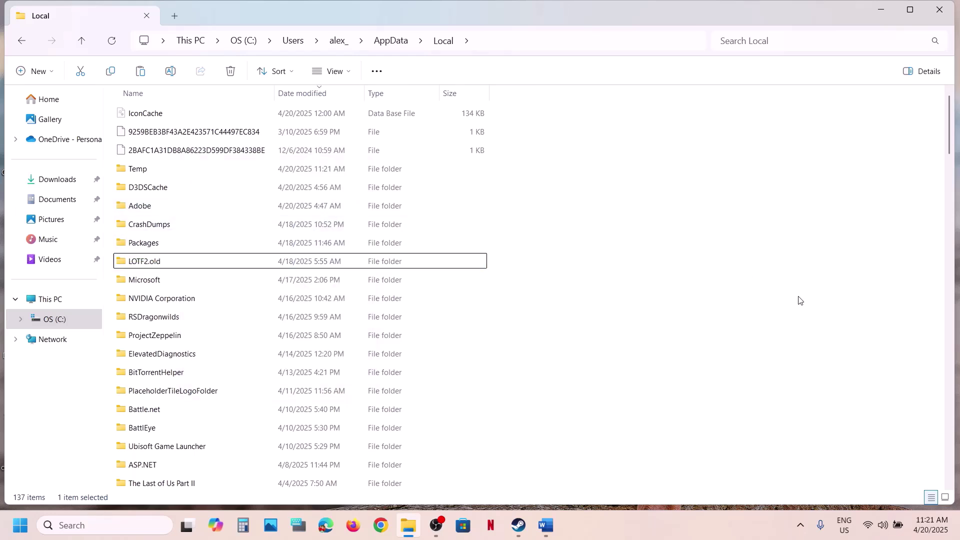
- Check Step 6 in the Word notes, switch to Steam, and set the launch options of Lords of the Fallen to -dx11
left_click(533, 515)
scroll(342, 266, "down", 2)
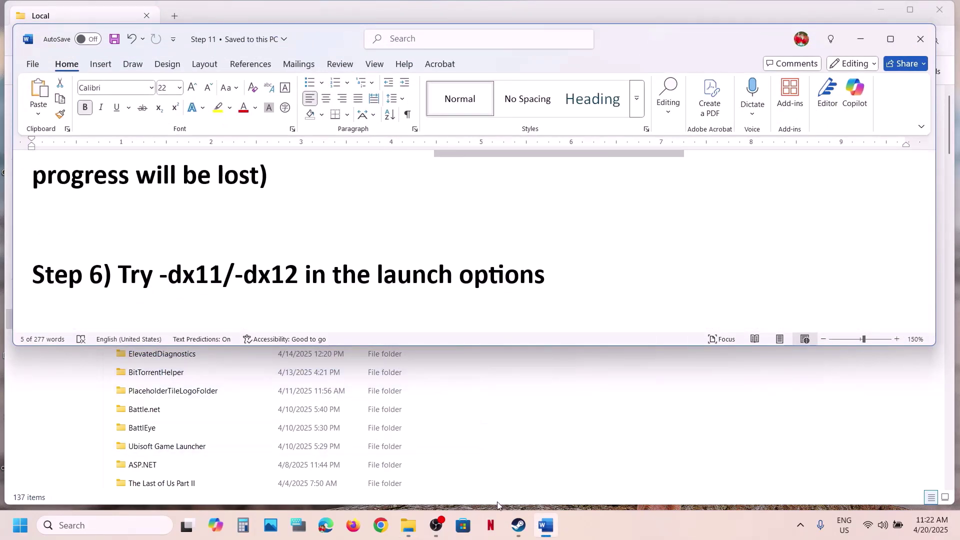
left_click(495, 524)
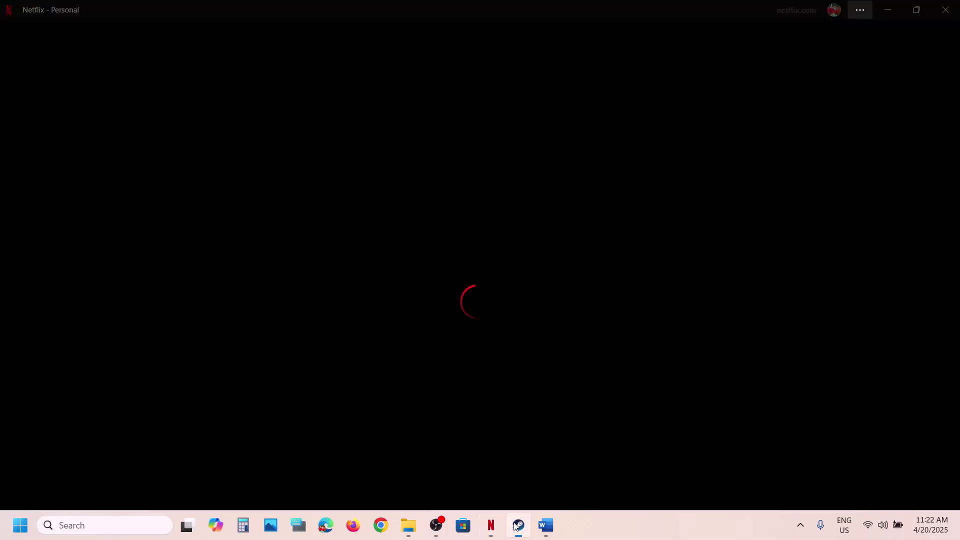
left_click(518, 525)
right_click(87, 302)
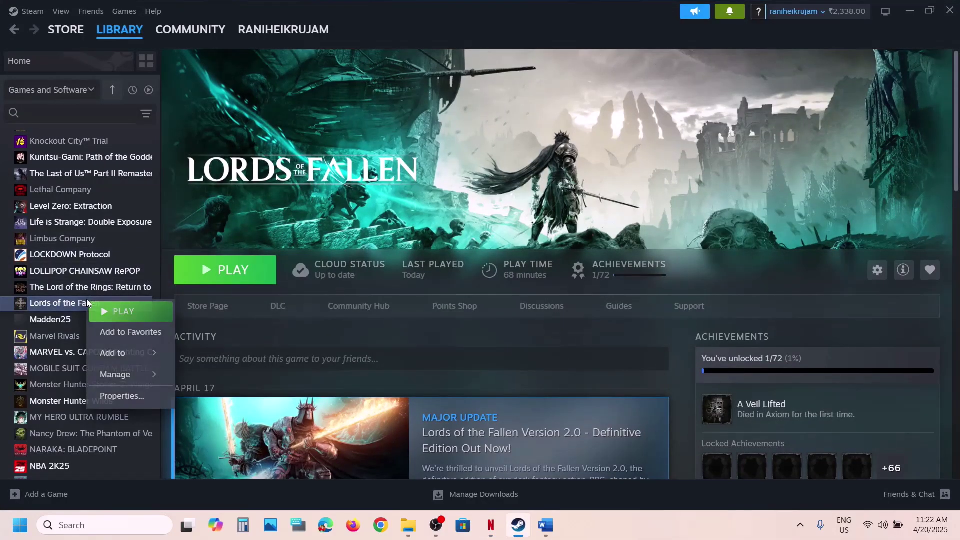
left_click(145, 407)
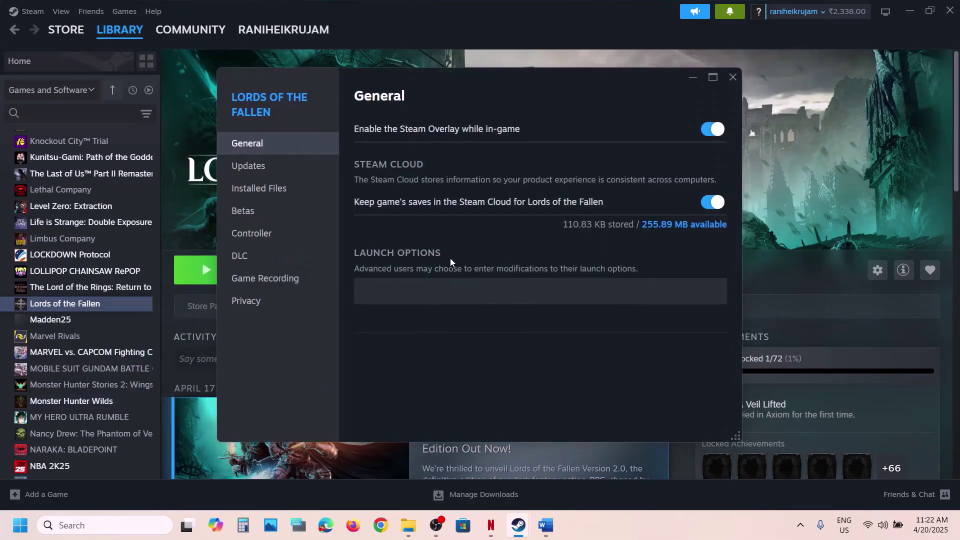
left_click(403, 292)
- Try -dx12 as the launch option instead, and clear the launch options before closing the game's properties
left_click_drag(439, 290, 361, 295)
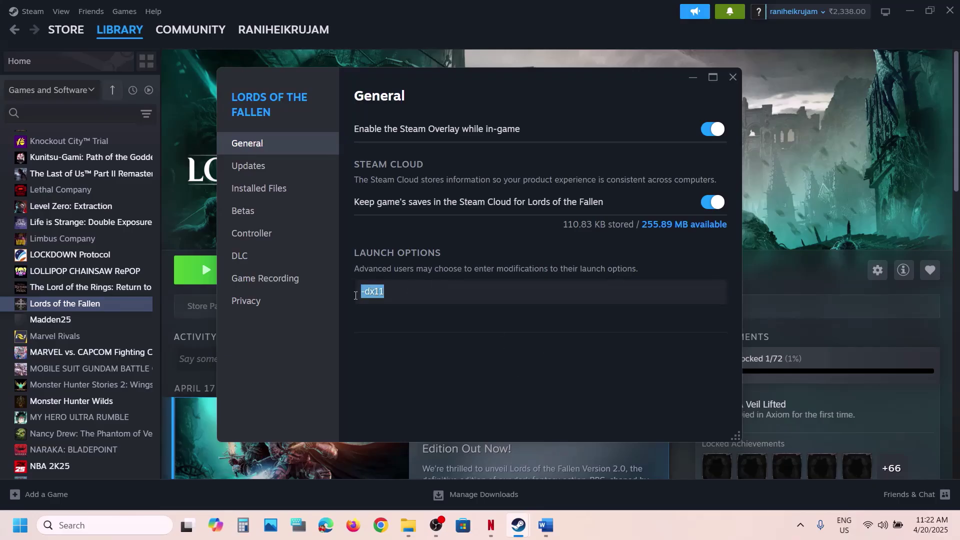
type("-")
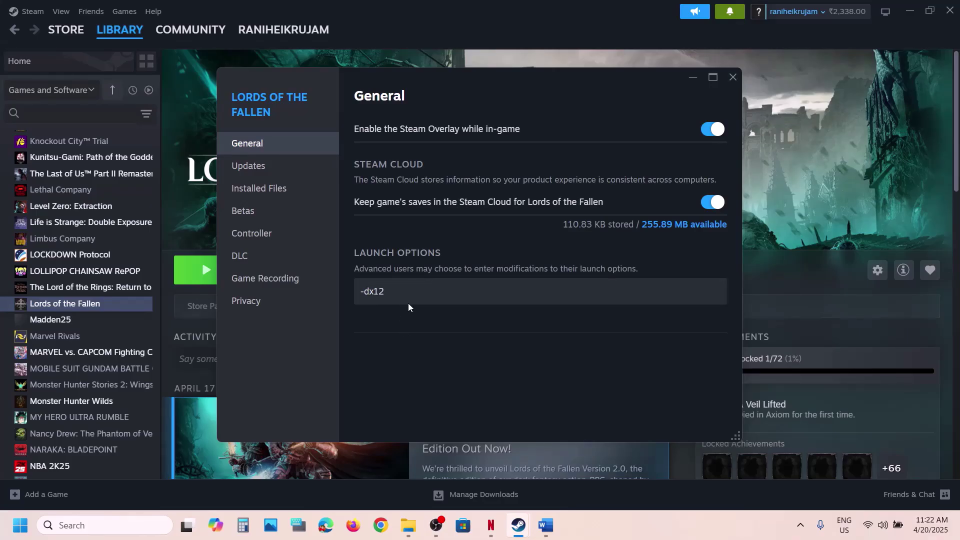
left_click_drag(406, 293, 366, 292)
key("BackSpace")
key("BackSpace")
left_click(733, 76)
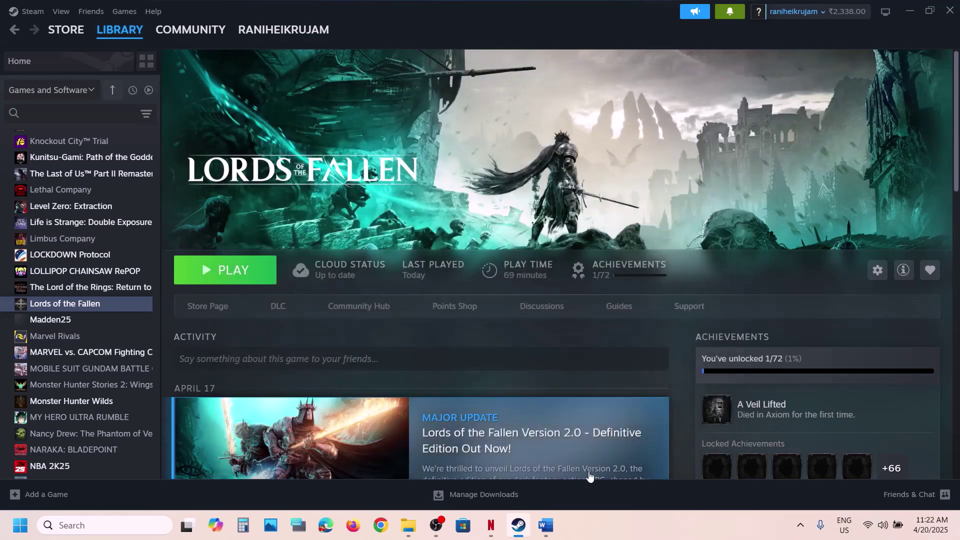
- Highlight the Step 7 text on updating Windows in the Word notes, and open Windows Settings
left_click(547, 523)
scroll(436, 310, "down", 2)
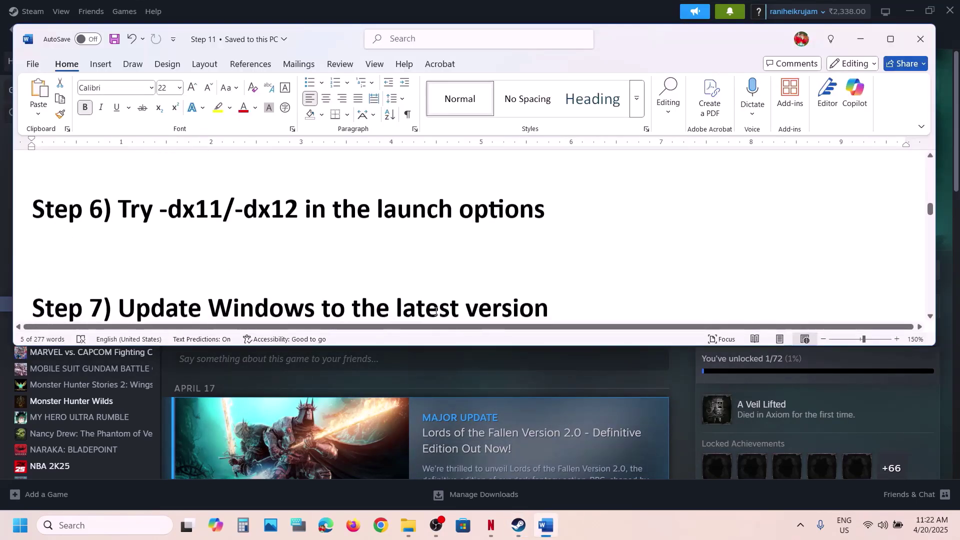
left_click_drag(120, 268, 495, 253)
key("super+i")
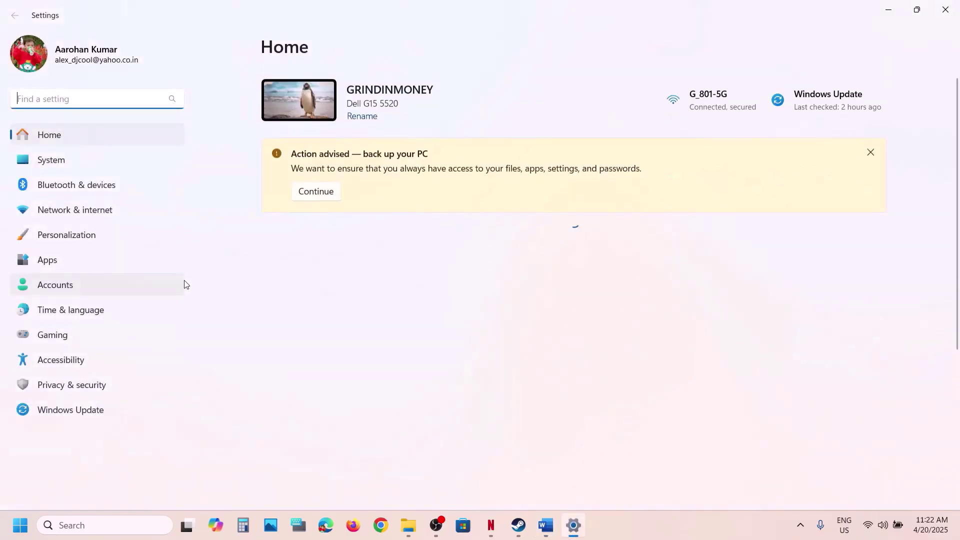
- Check for updates in Windows Update, and bring up the power options of the Start menu before dismissing them
left_click(59, 419)
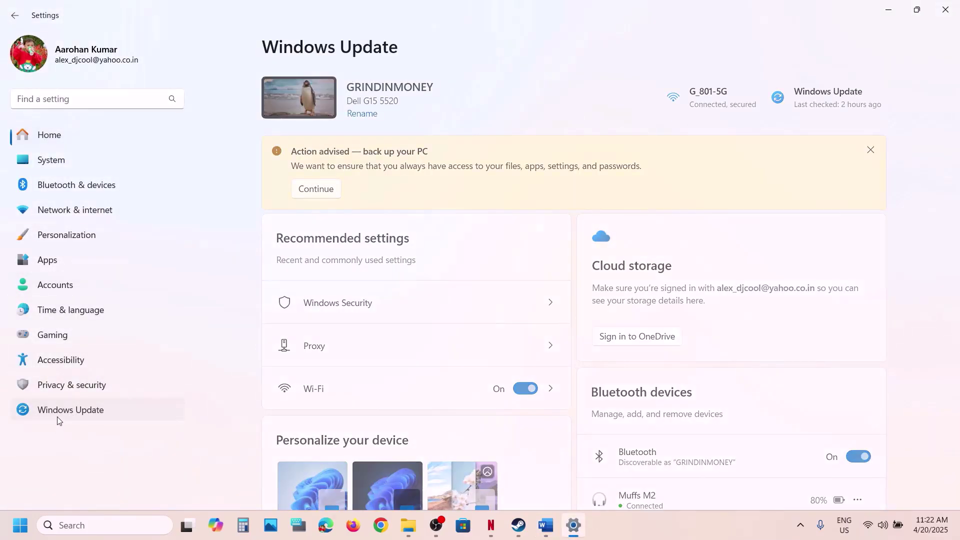
left_click(853, 101)
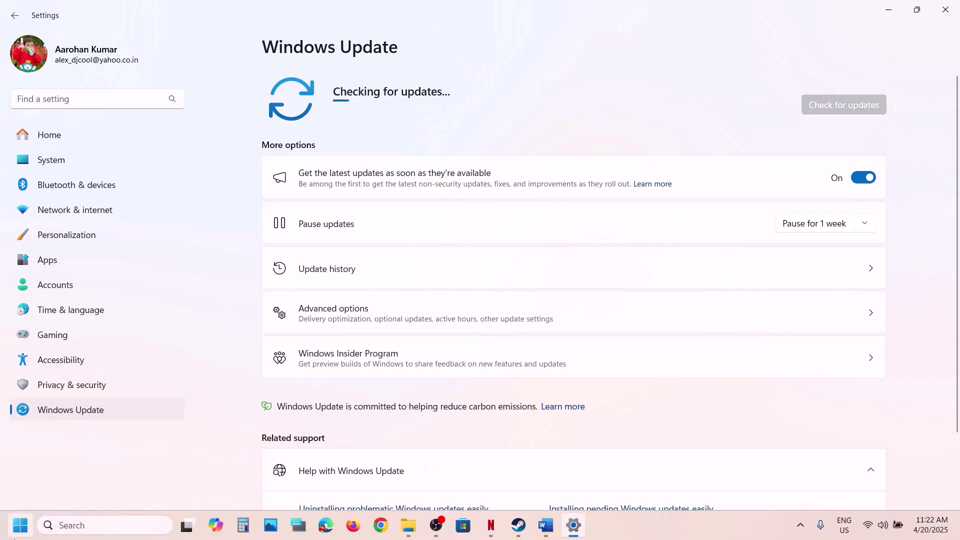
left_click(20, 525)
left_click(364, 481)
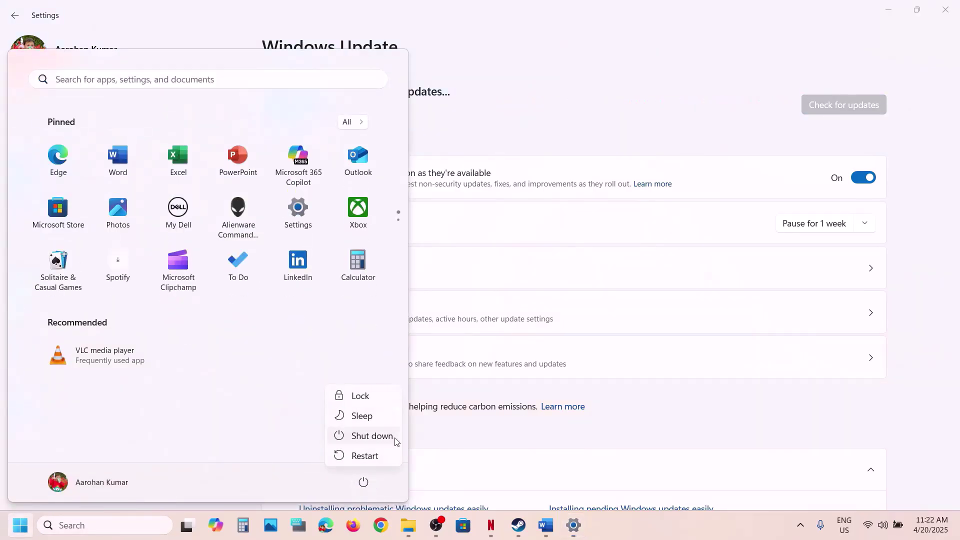
left_click(641, 523)
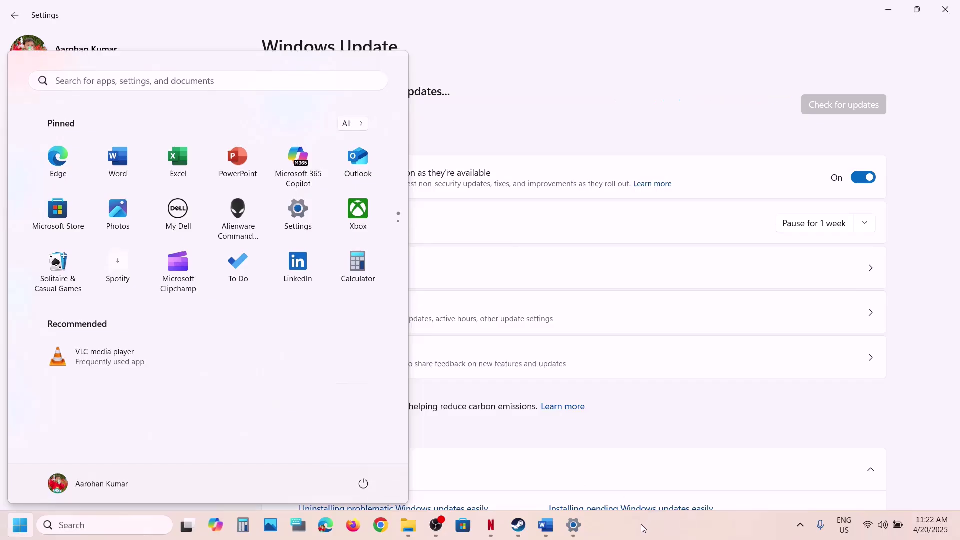
- Add ", AMD optional update" to the end of the Step 7 line in the Word notes
left_click(545, 525)
left_click(559, 268)
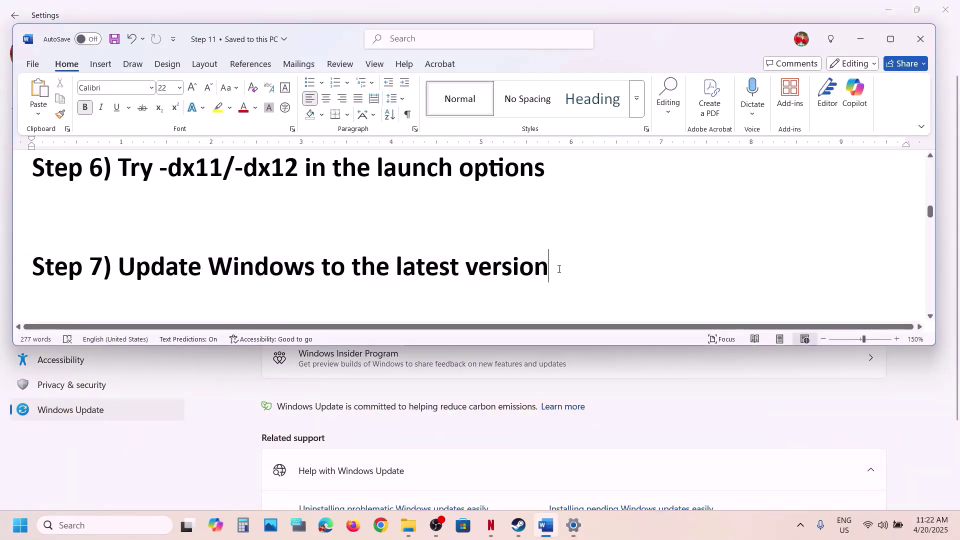
type(", A")
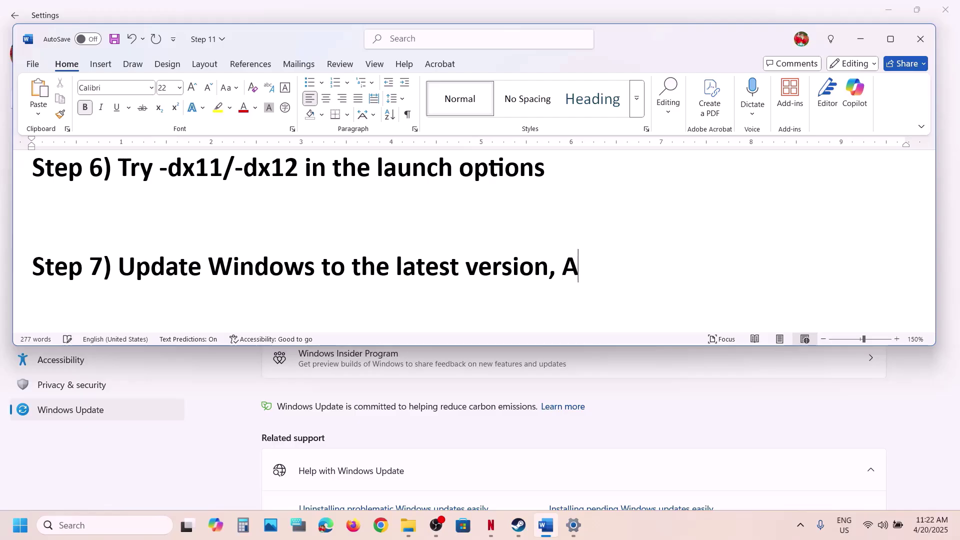
type("MD o")
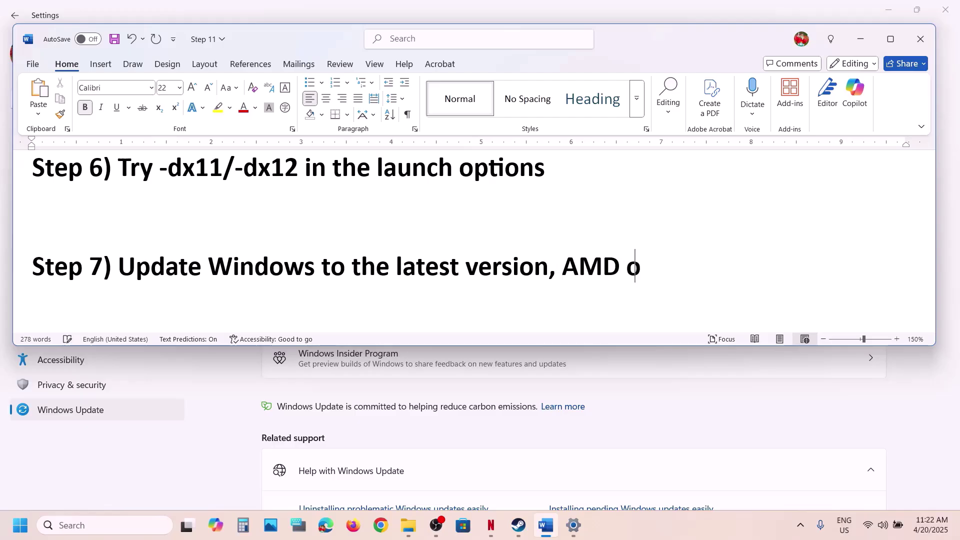
type("ptional update")
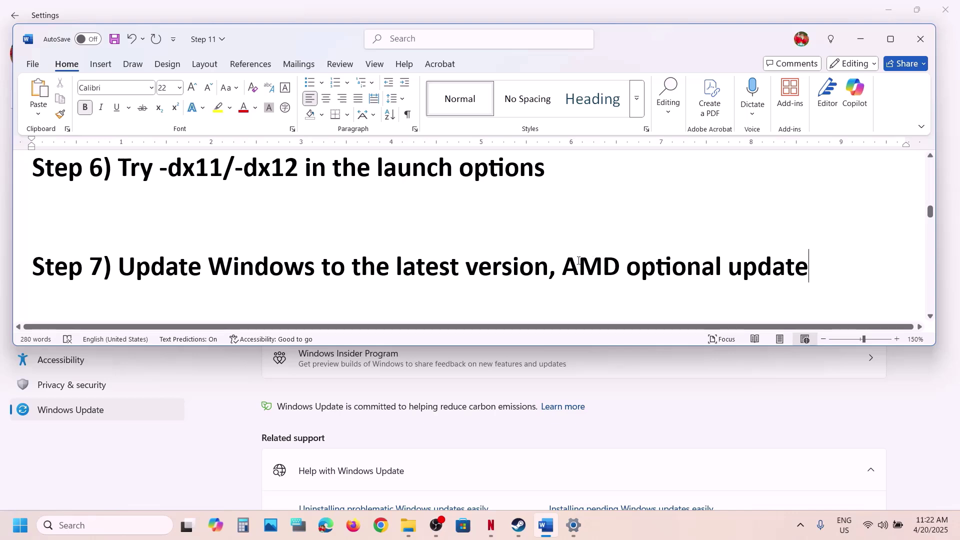
- Copy the phrase "AMD optional update" from Step 7 and search for it on Google in Chrome
left_click_drag(568, 258, 820, 260)
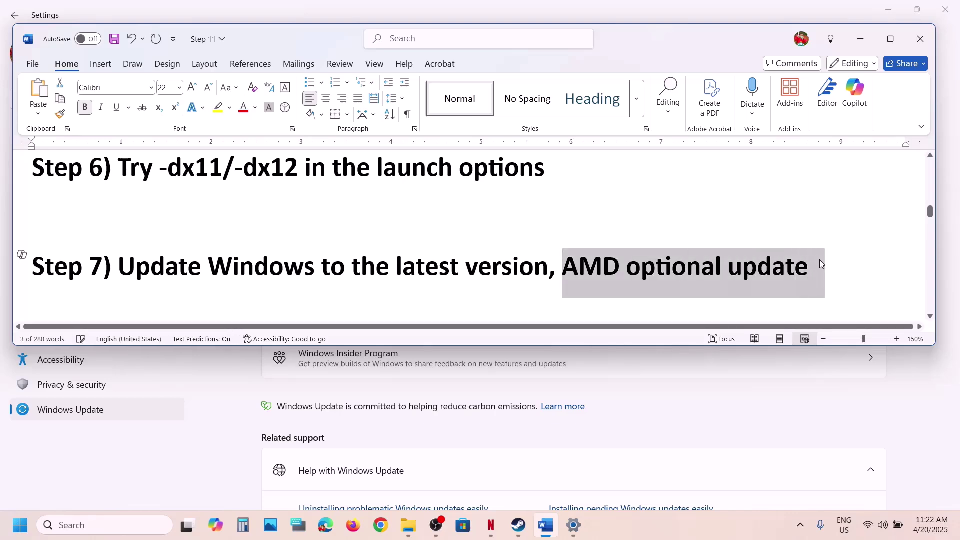
key("ctrl+c")
left_click(386, 514)
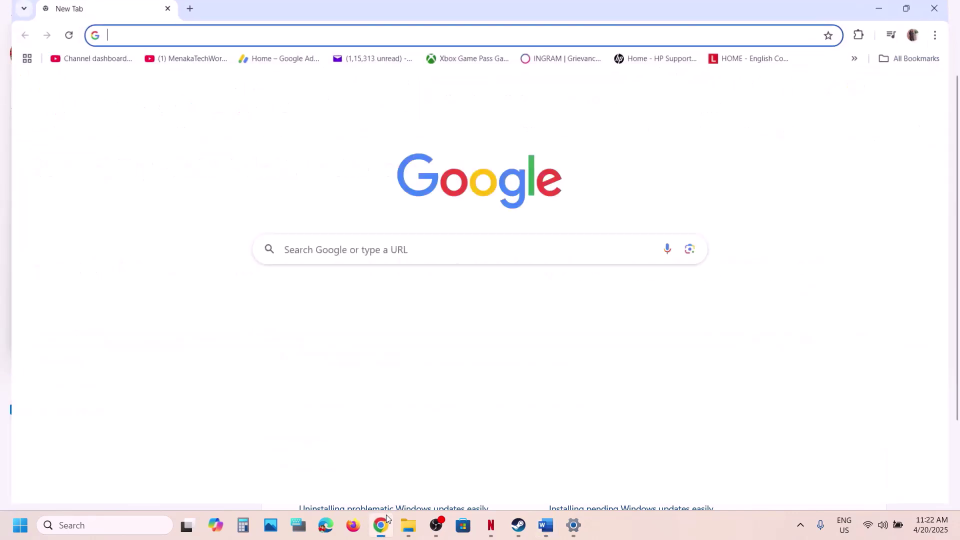
key("ctrl+v")
key("Return")
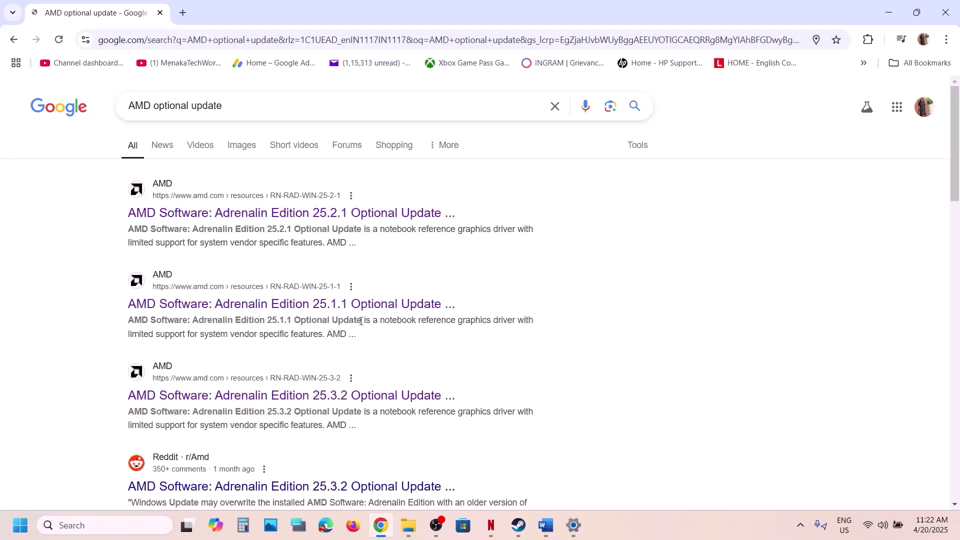
- Look through the search results and open the AMD Adrenalin Edition 25.3.2 and 25.2.1 Optional Update pages in separate tabs
scroll(343, 354, "down", 2)
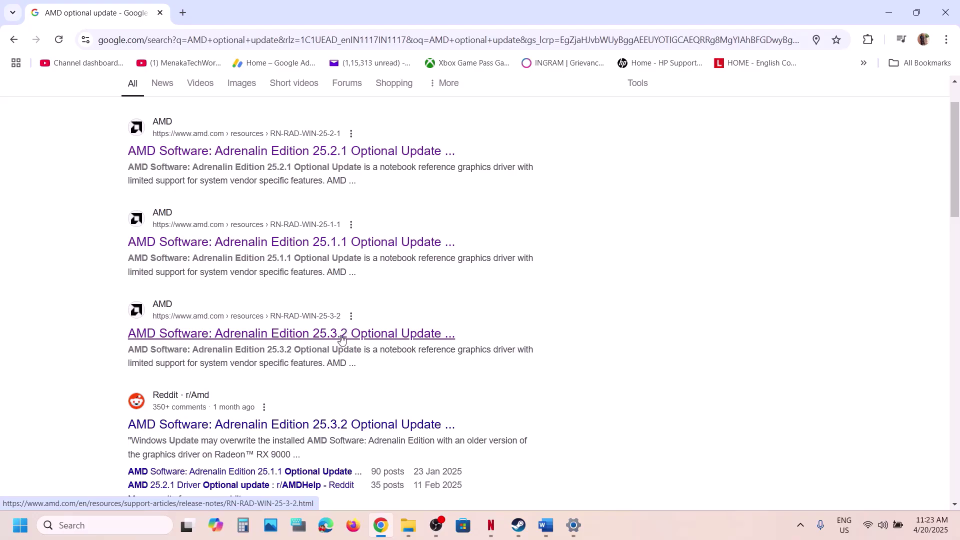
scroll(343, 334, "down", 3)
scroll(341, 340, "up", 5)
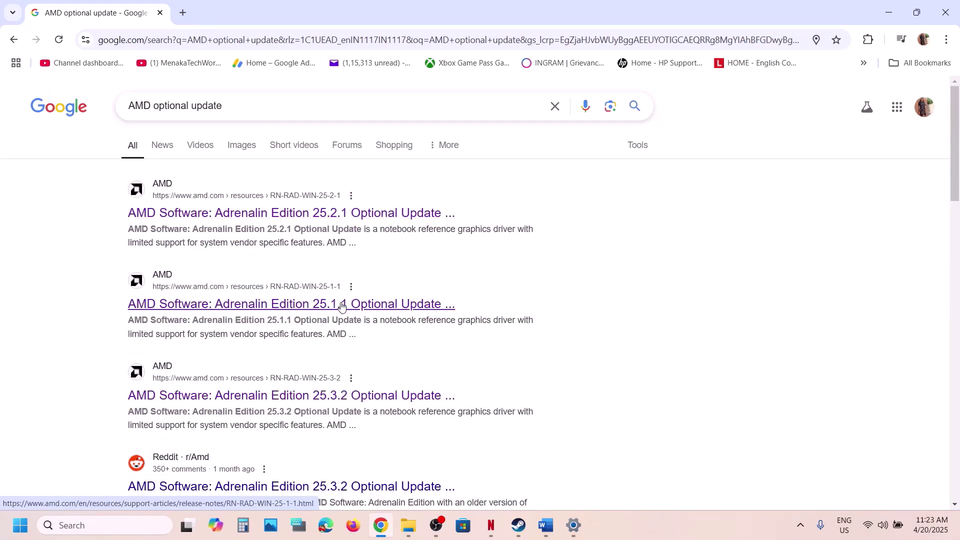
middle_click(338, 399)
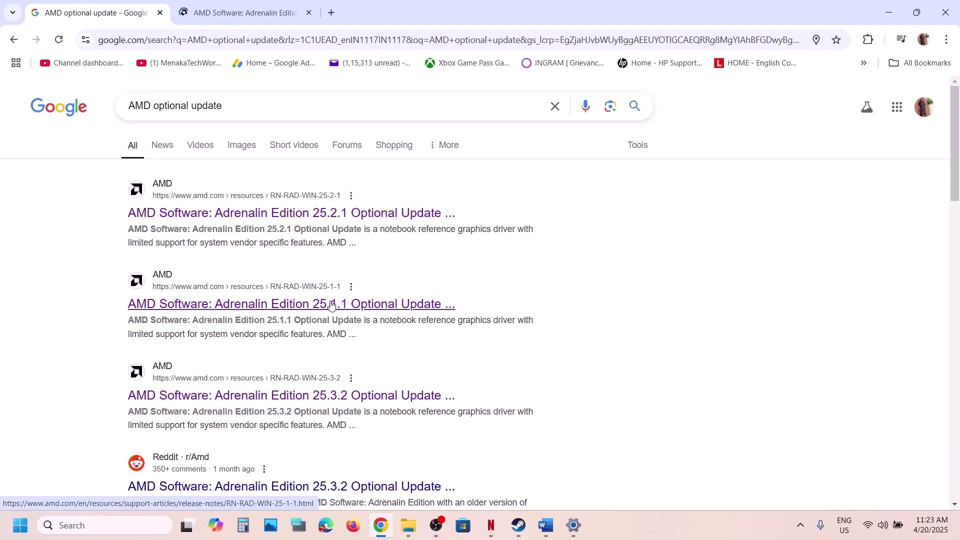
middle_click(340, 215)
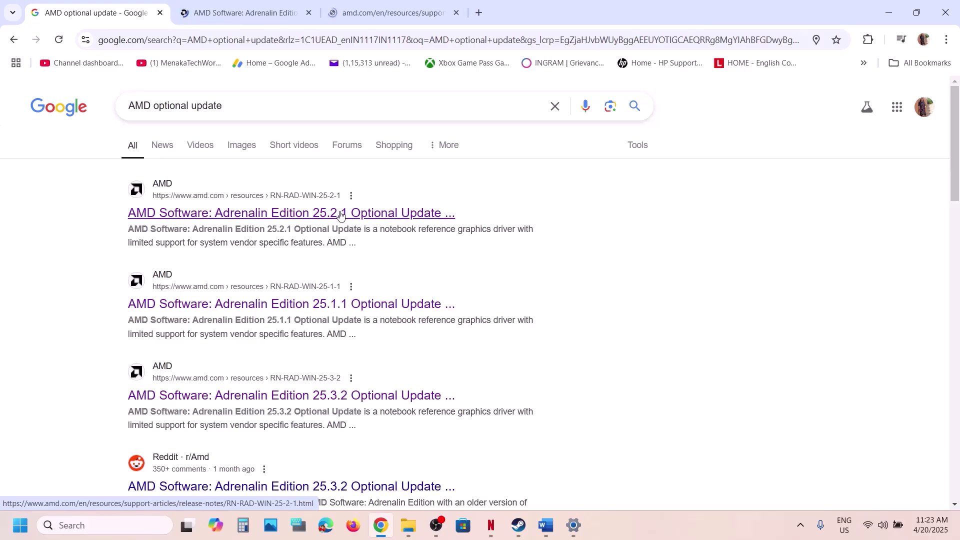
- Download the Adrenalin Edition 25.3.2 Optional Update driver for Windows 10 and 11 from its release notes, and view the 25.2.1 page
left_click(266, 15)
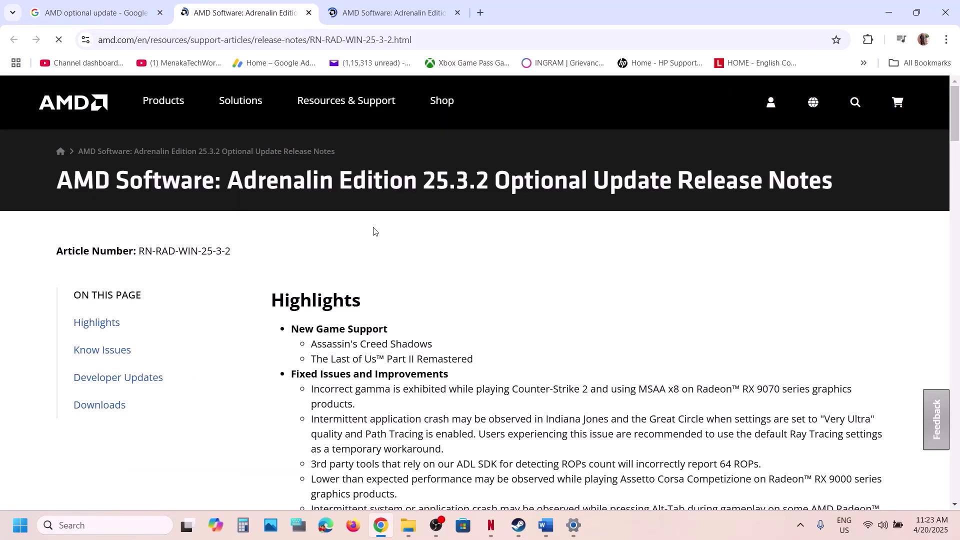
scroll(314, 315, "down", 5)
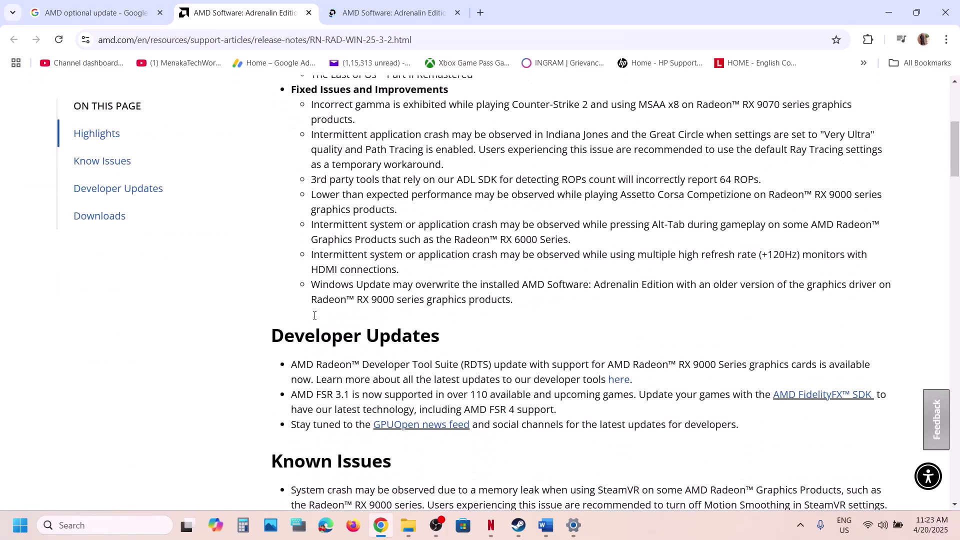
scroll(315, 315, "down", 3)
scroll(314, 315, "down", 9)
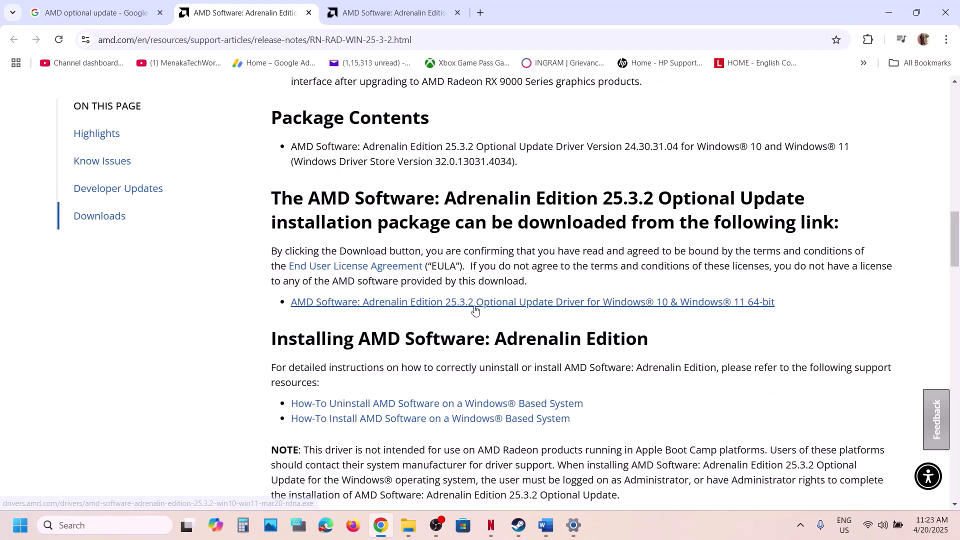
left_click(506, 302)
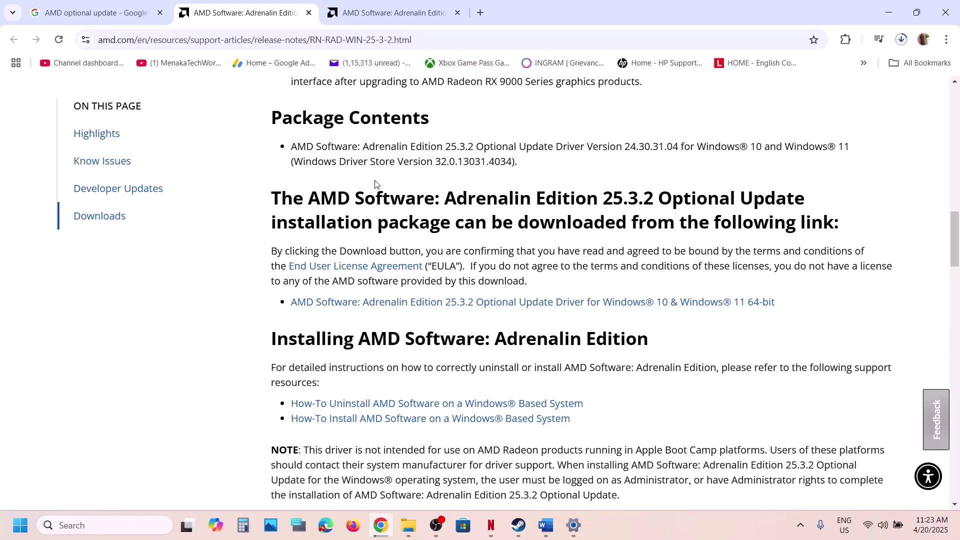
left_click(395, 13)
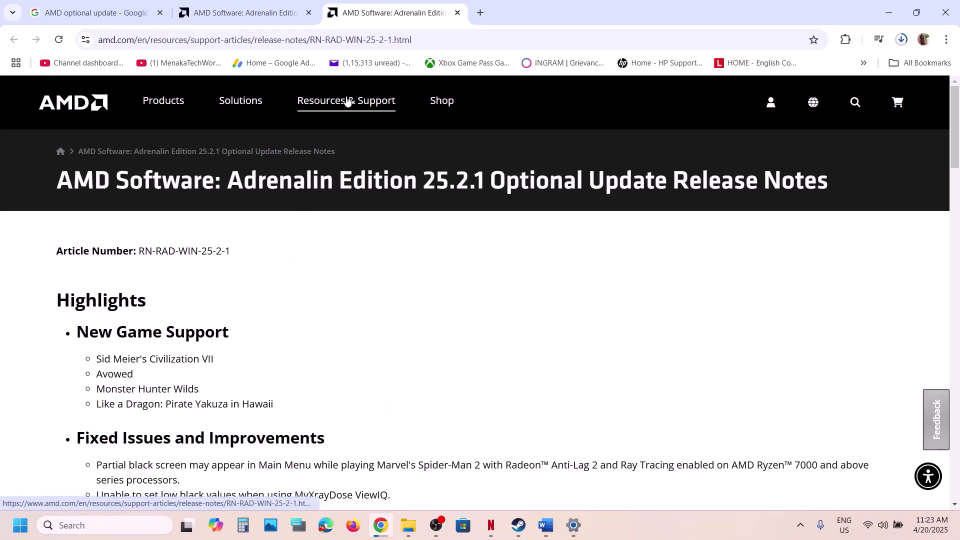
left_click(382, 106)
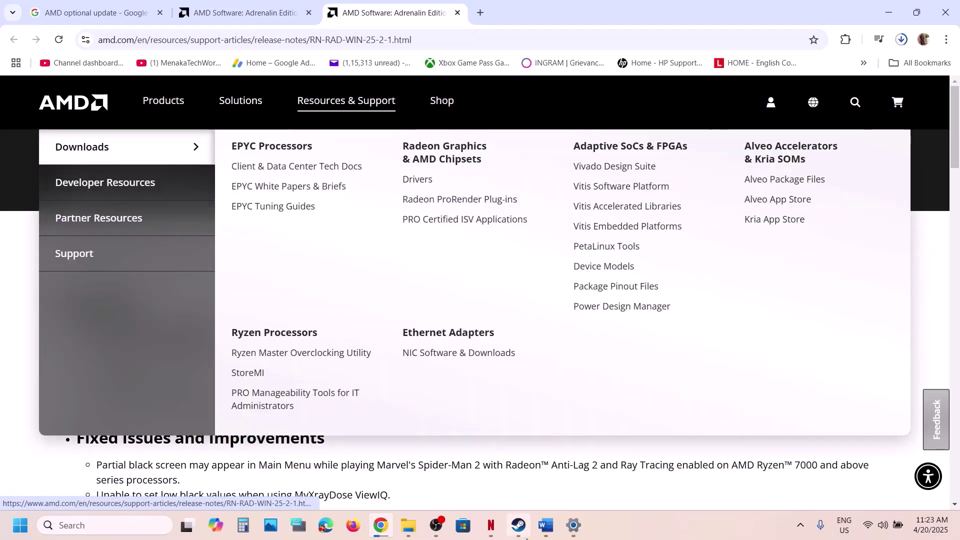
- Return to the Word notes and highlight the Step 8 text on clean graphics driver installation and its NVIDIA and AMD links
left_click(519, 525)
left_click(548, 529)
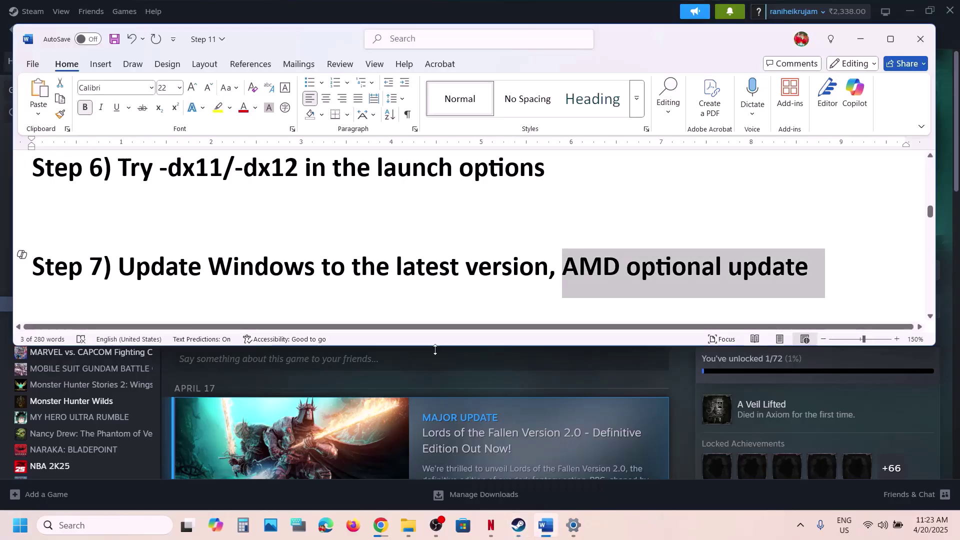
scroll(422, 311, "down", 4)
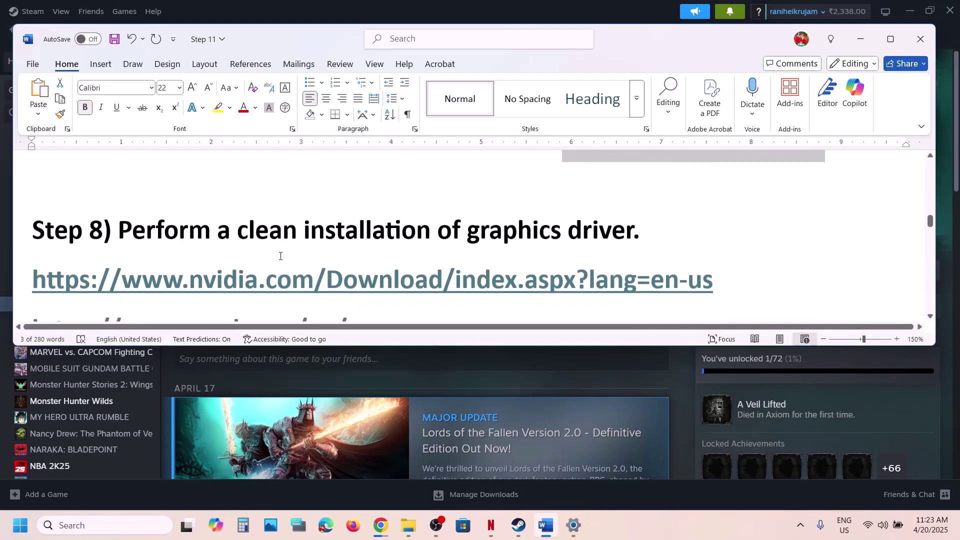
left_click_drag(188, 237, 565, 235)
scroll(270, 229, "down", 1)
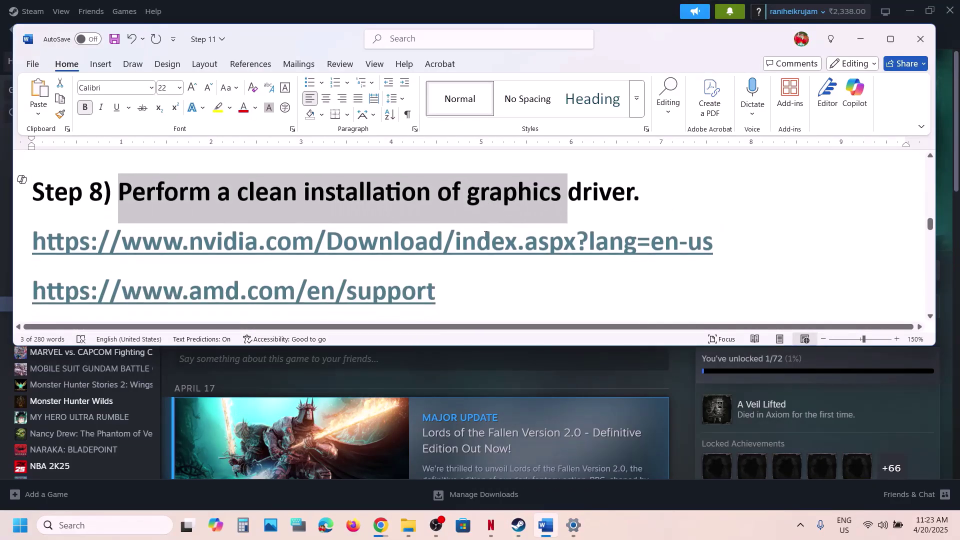
left_click_drag(222, 237, 609, 241)
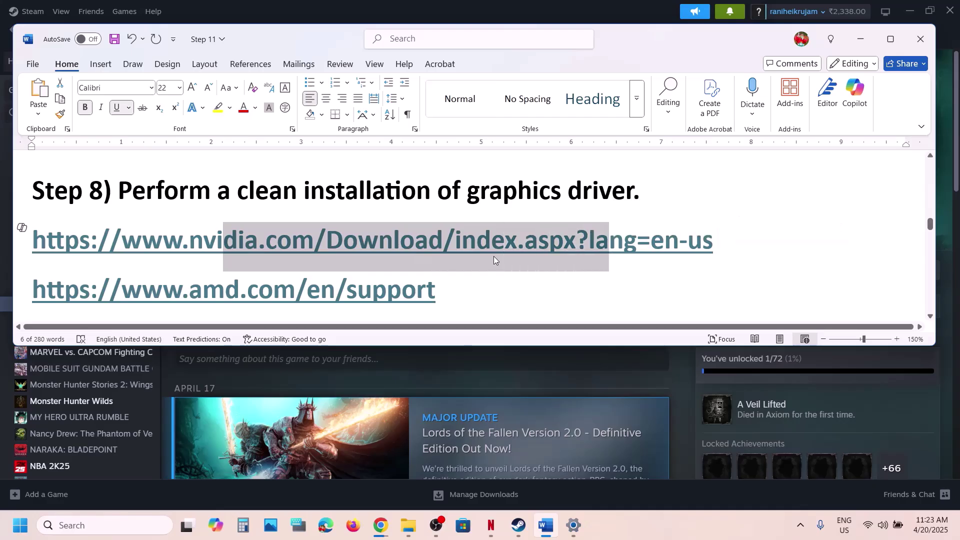
left_click_drag(240, 289, 372, 289)
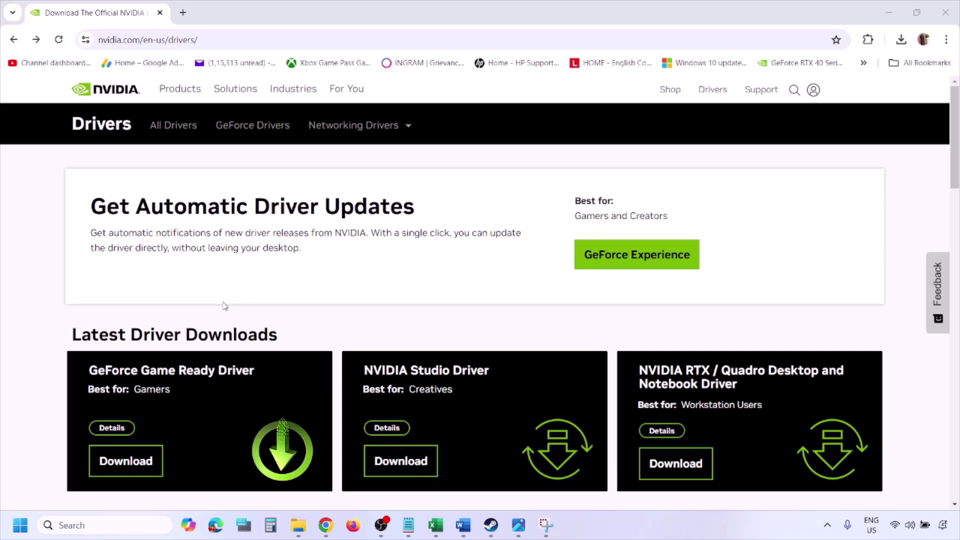
- Choose Windows 11 in NVIDIA's manual driver search and find drivers for the GeForce RTX 3050 Laptop GPU
scroll(225, 306, "down", 8)
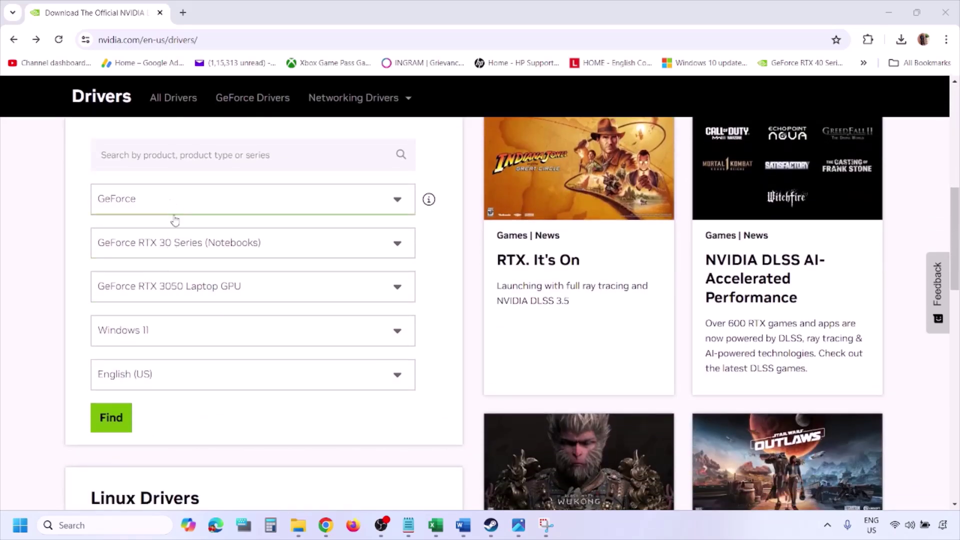
left_click(159, 334)
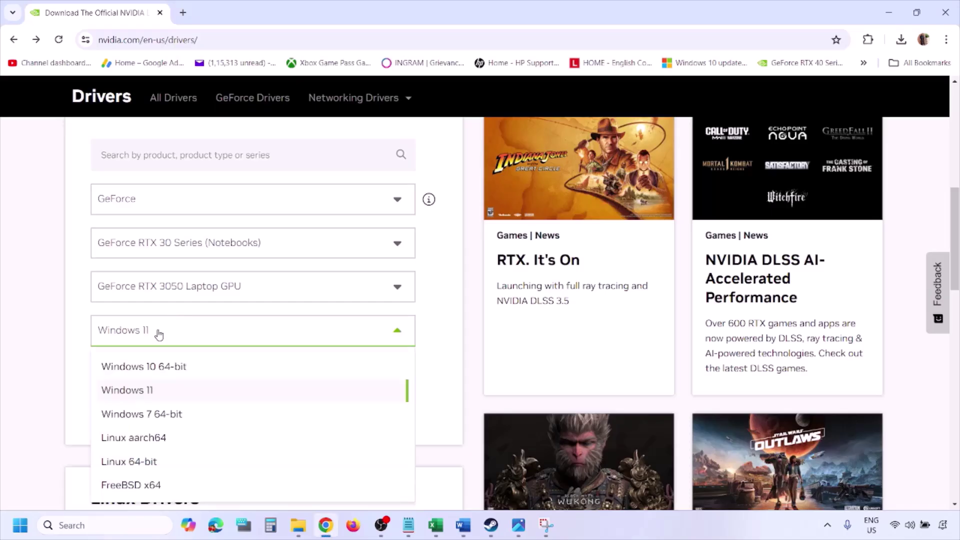
left_click(140, 391)
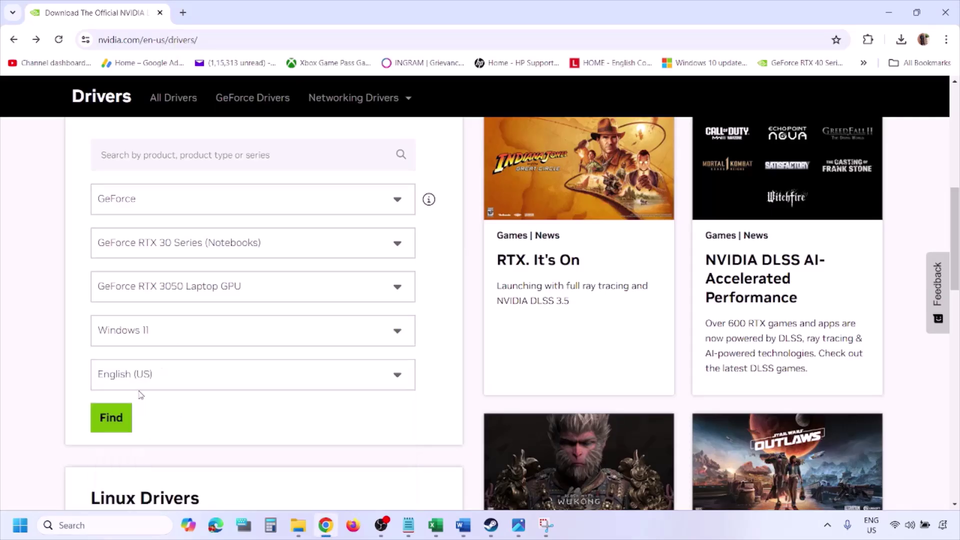
left_click(112, 418)
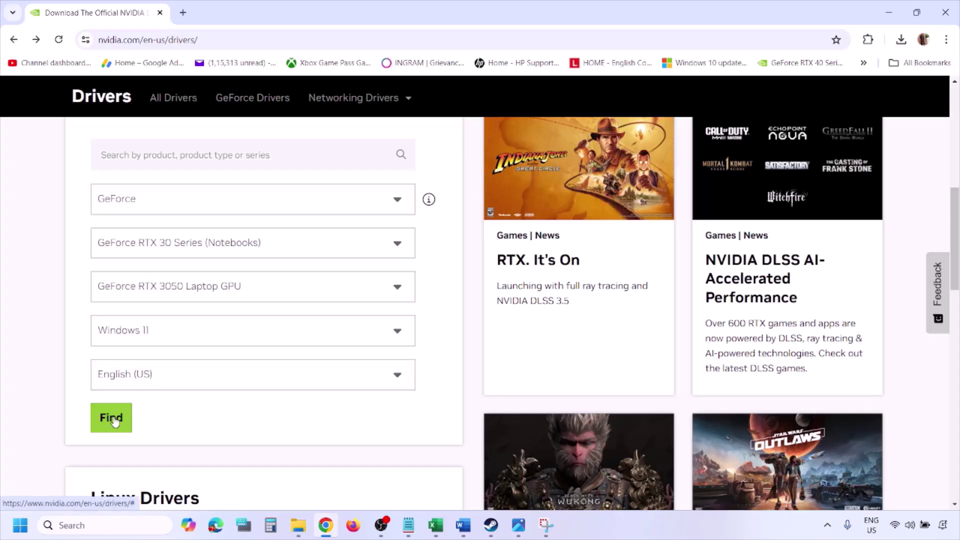
- Switch to Photos and go through the NVIDIA driver download and installer screenshots up to the custom installation options in 5.png
left_click(518, 525)
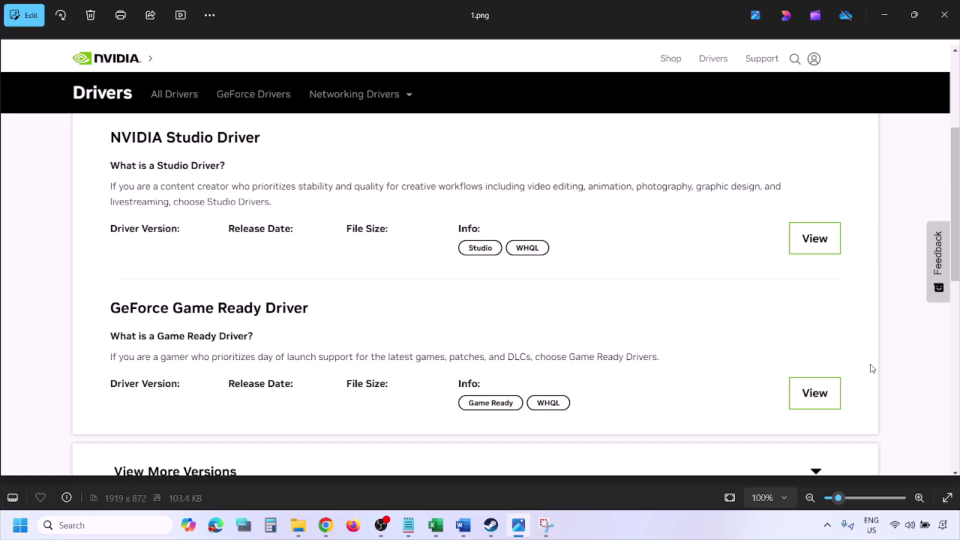
key("Right")
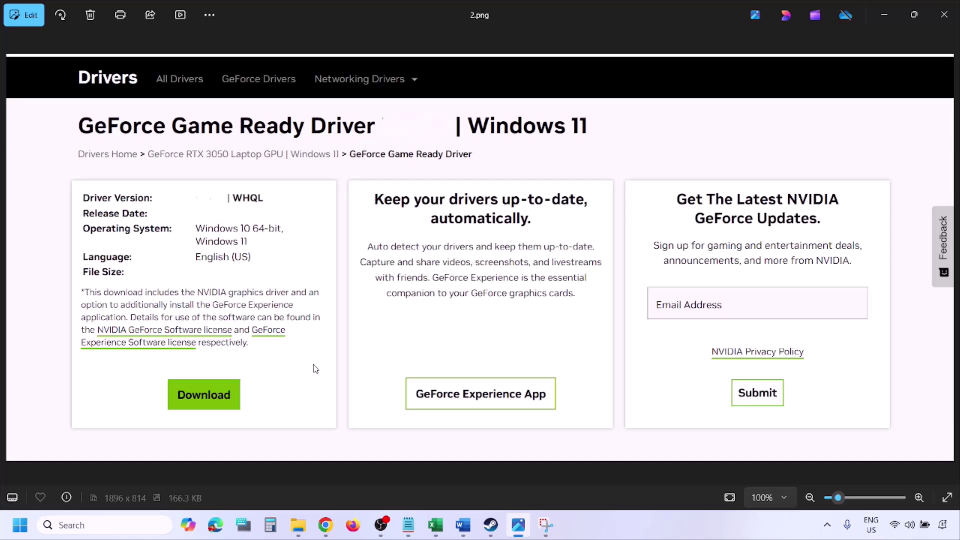
key("Right")
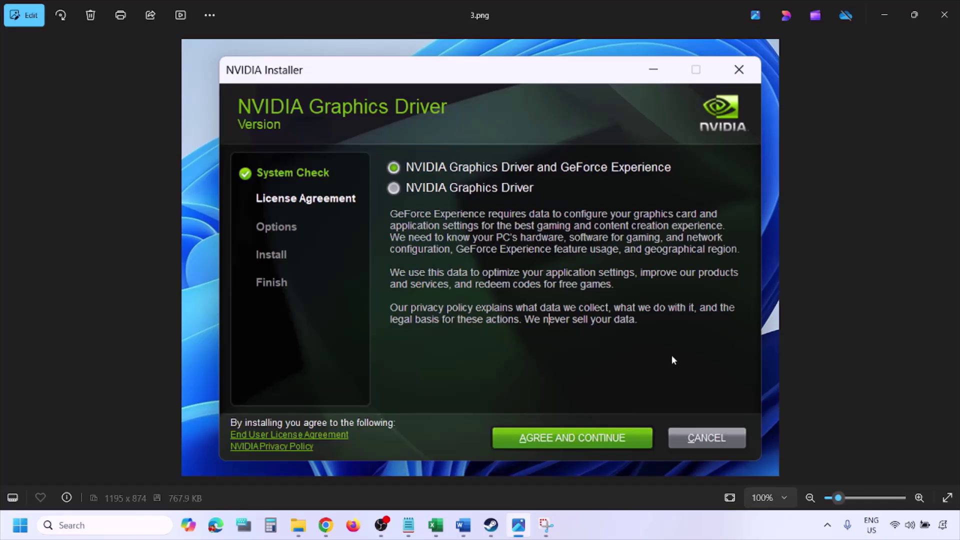
key("Right")
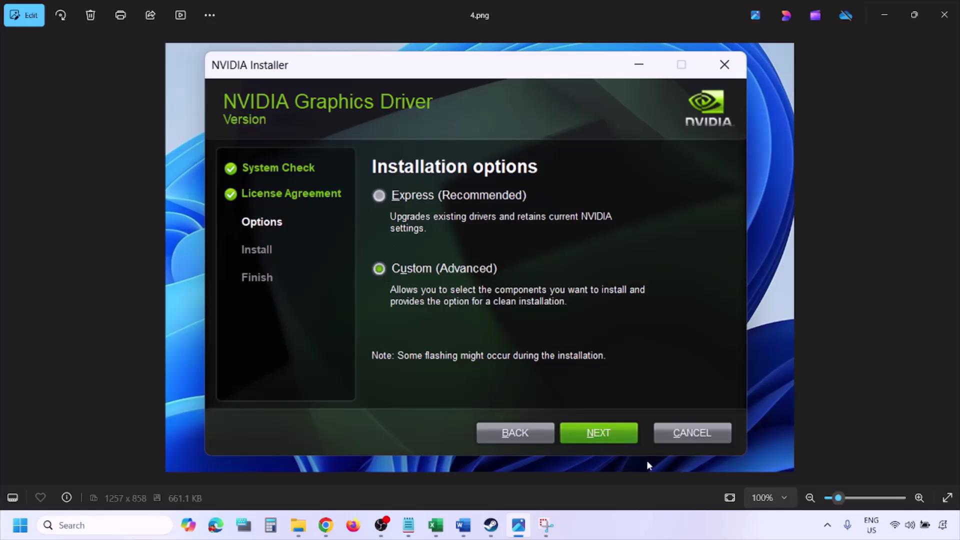
key("Right")
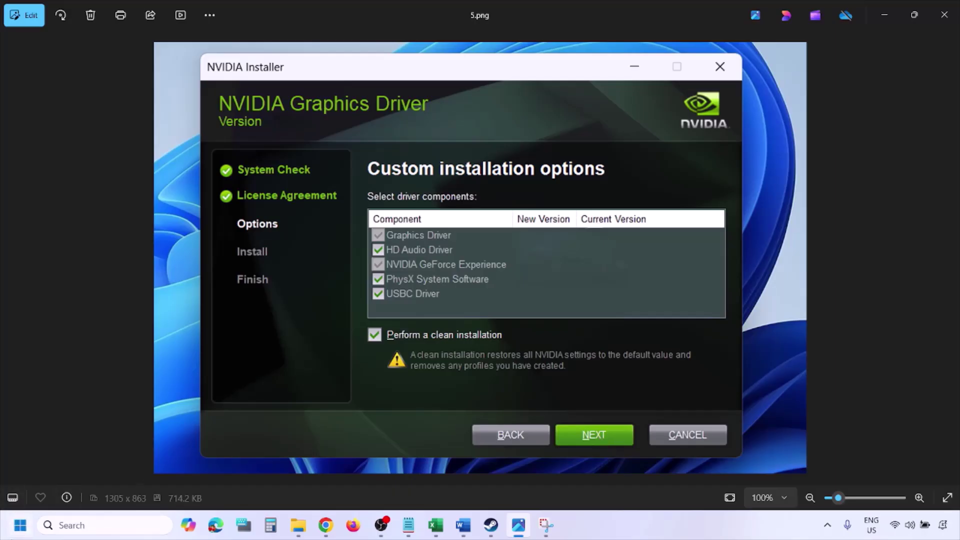
- Bring up the Windows power options to view the Restart choice
left_click(20, 525)
left_click(364, 483)
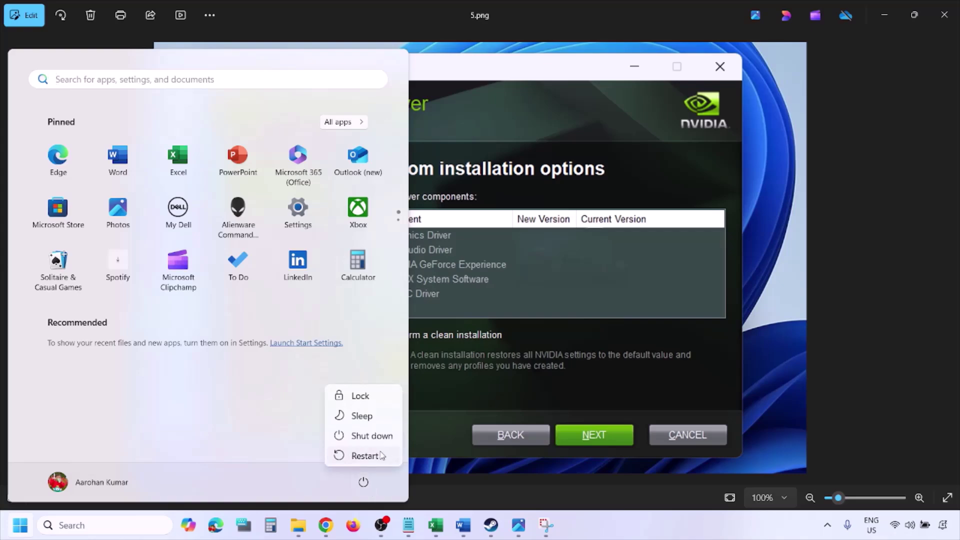
left_click(653, 537)
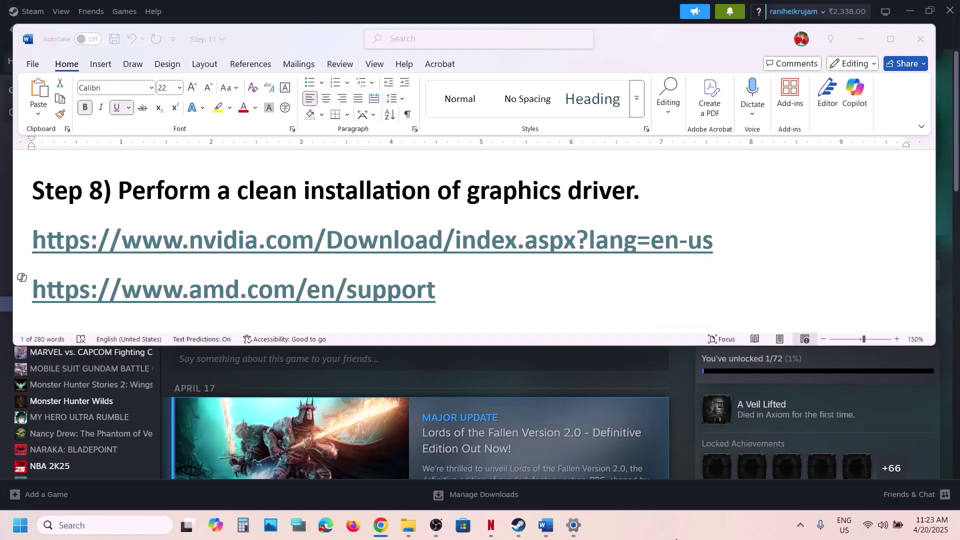
- Select and copy the AMD support link in the Word notes, and go on to Step 9 about the dedicated graphics card
left_click(442, 297)
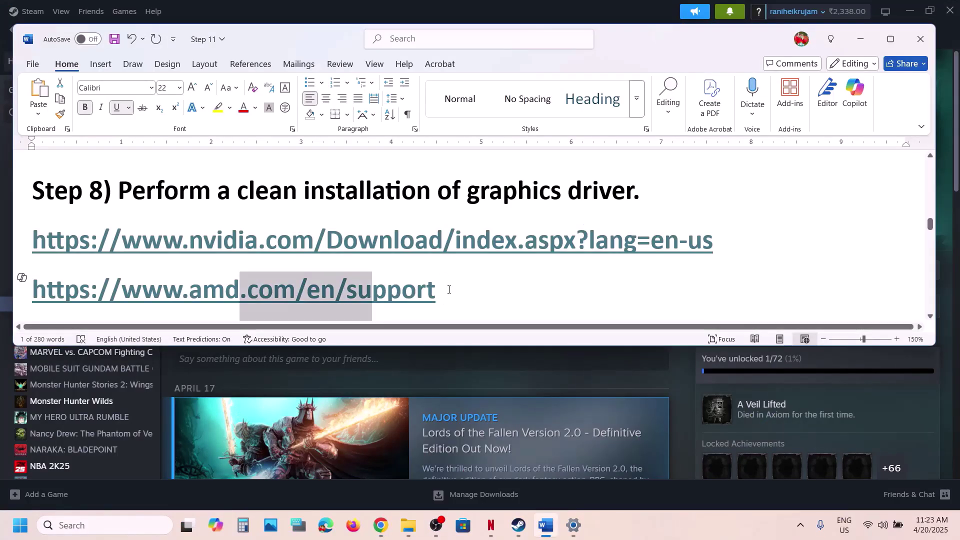
triple_click(147, 286)
key("ctrl+c")
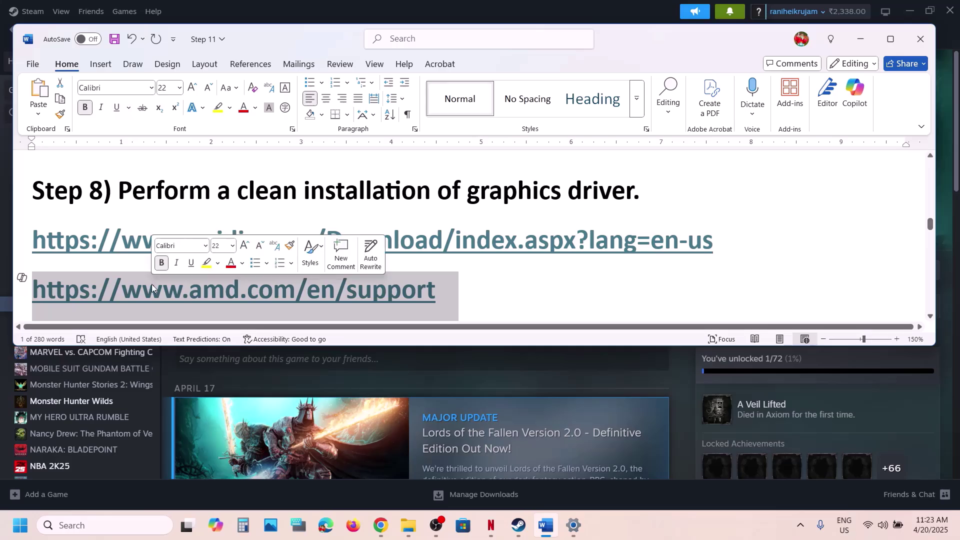
scroll(152, 288, "down", 1)
scroll(152, 288, "down", 1)
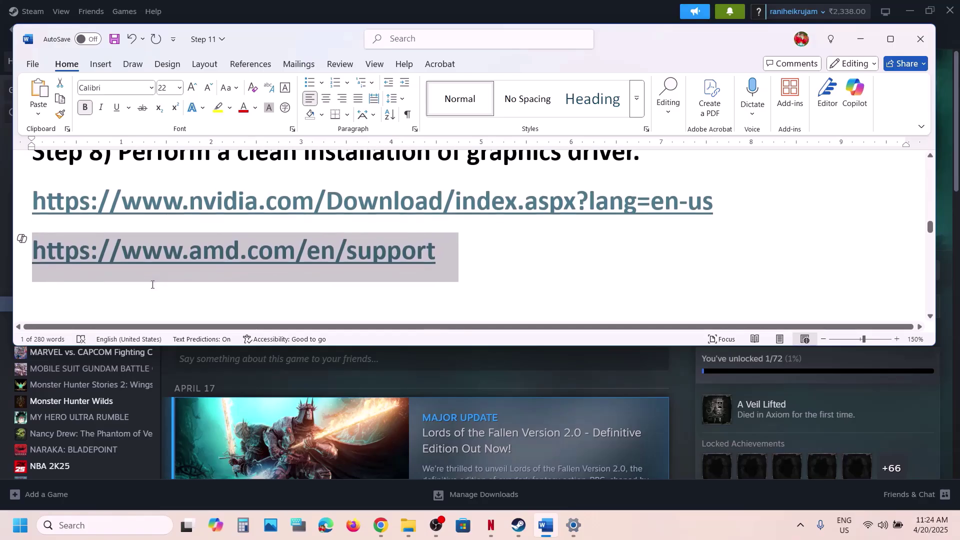
scroll(152, 285, "down", 2)
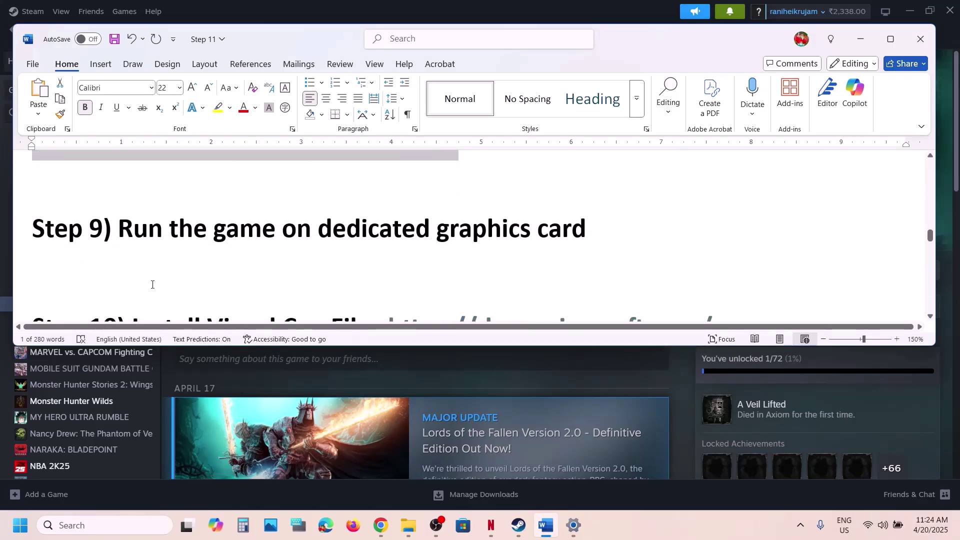
double_click(503, 230)
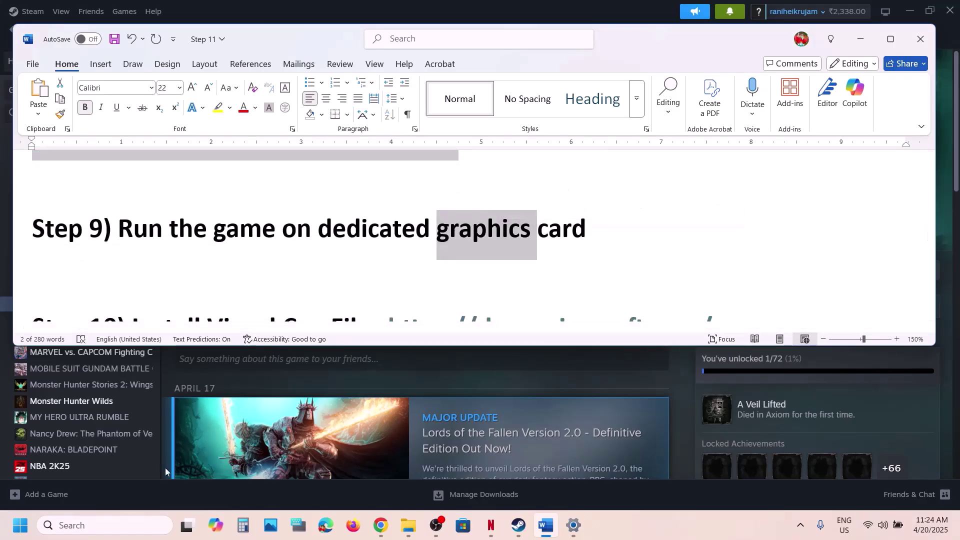
left_click(107, 523)
key("ctrl+v")
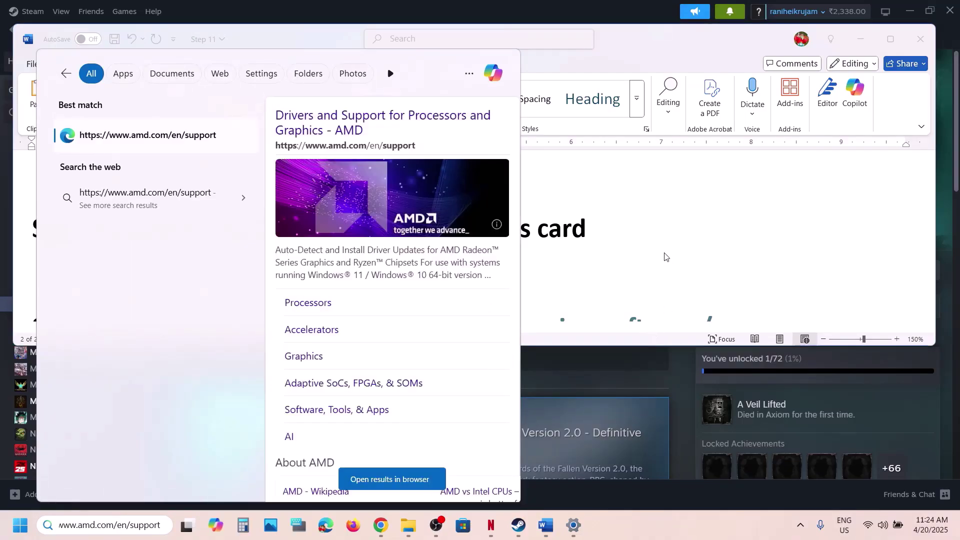
left_click(537, 246)
- Copy the word "graphics" from the Step 9 heading and use it in Windows search to open the Graphics settings
double_click(480, 236)
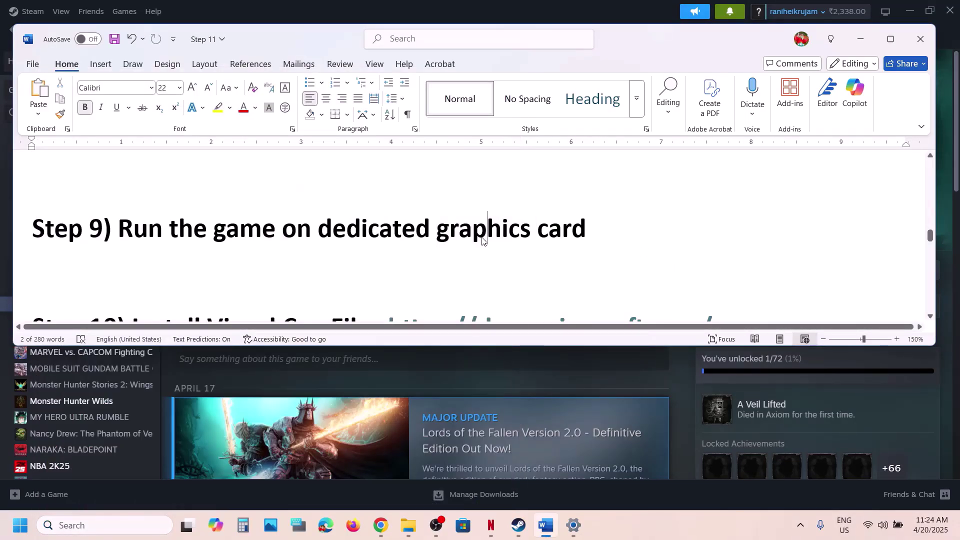
key("ctrl+c")
left_click(107, 524)
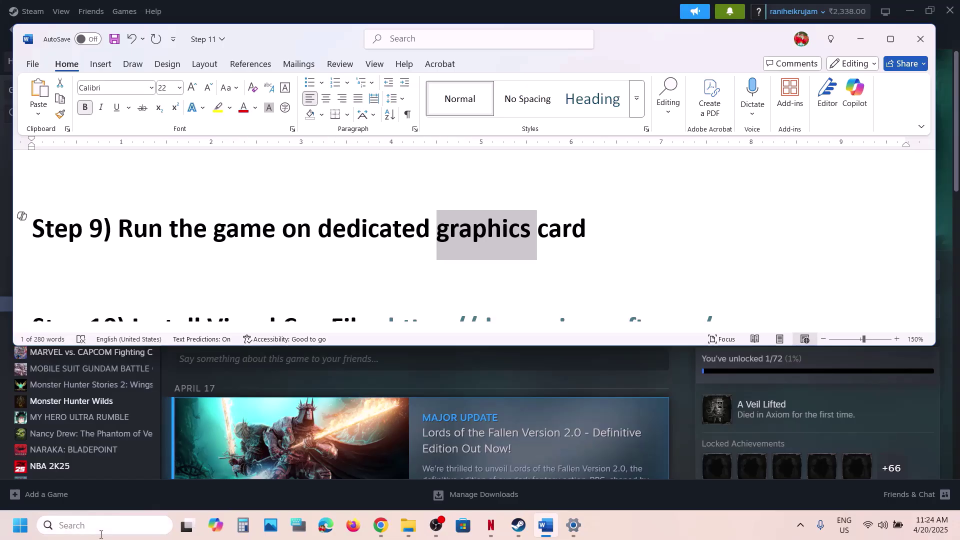
key("ctrl+v")
left_click(153, 140)
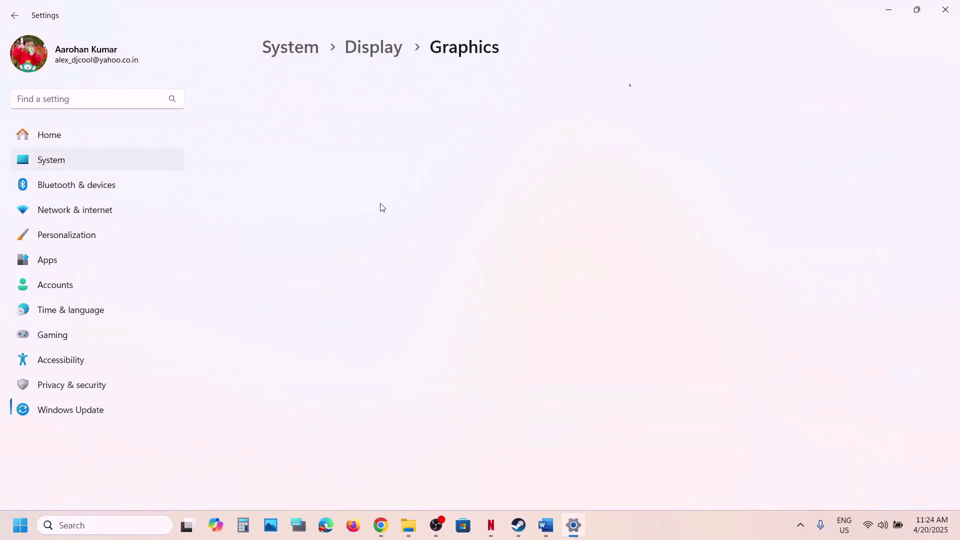
- Add the desktop app LOTF2-Win64-Shipping from Lords of the Fallen\LOTF2\Binaries\Win64 in Steam's common folder to the custom graphics settings
left_click(755, 351)
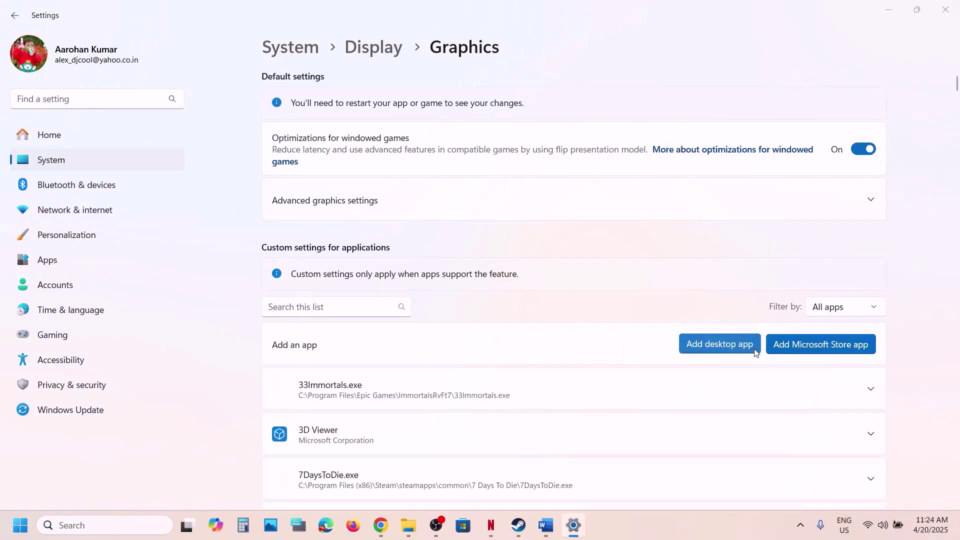
left_click_drag(336, 40, 354, 51)
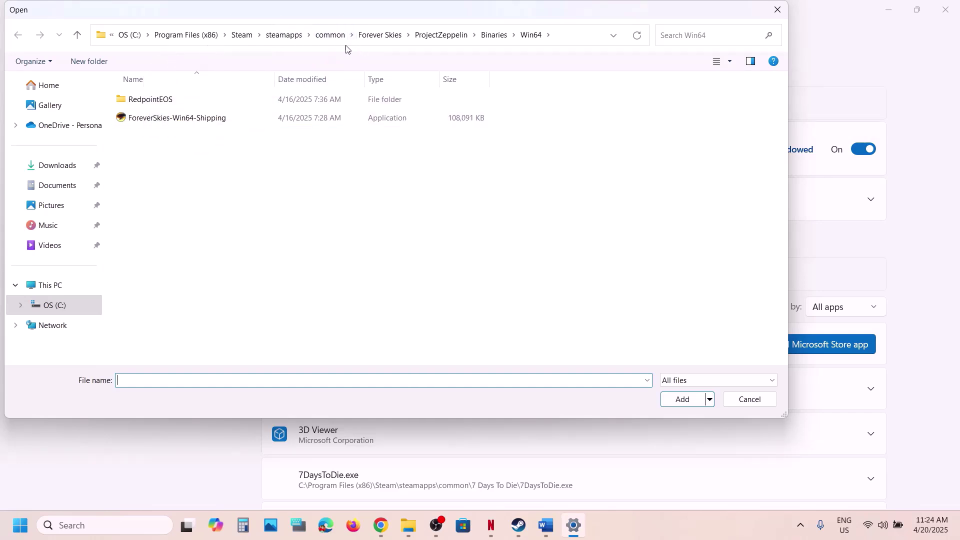
left_click(339, 44)
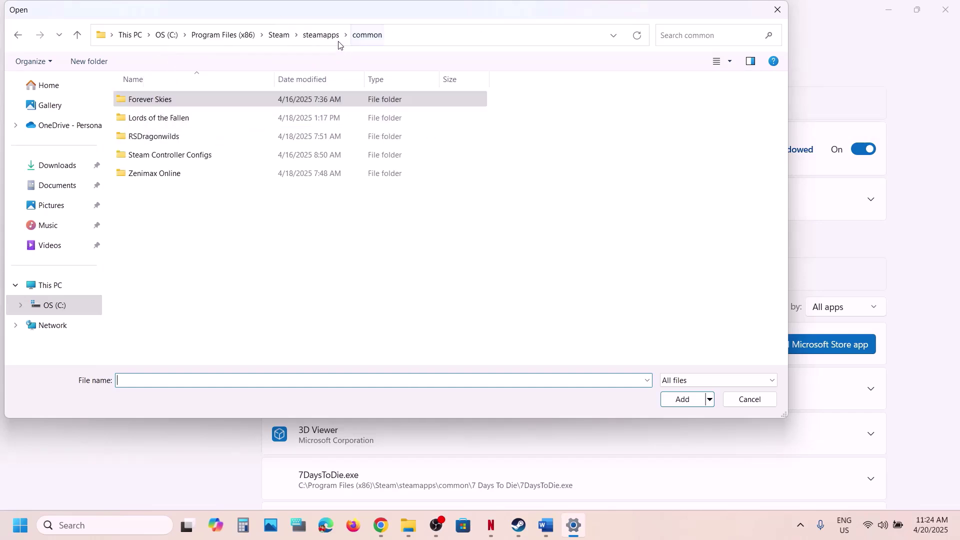
double_click(172, 118)
double_click(157, 133)
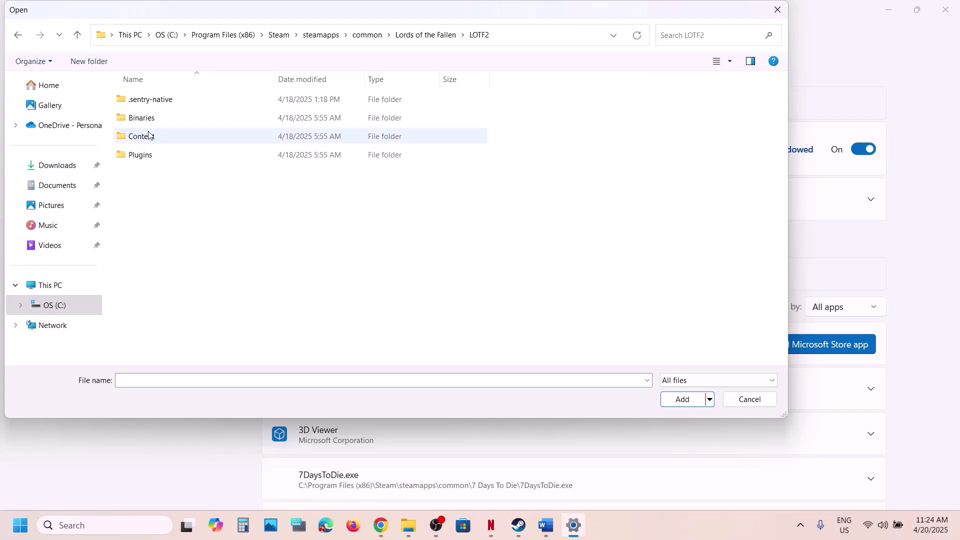
double_click(152, 118)
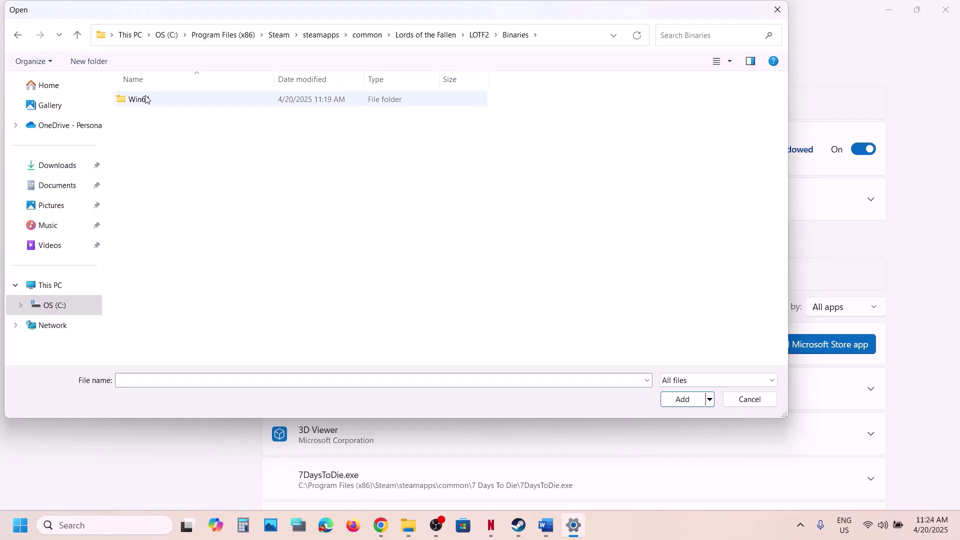
double_click(146, 100)
left_click(184, 142)
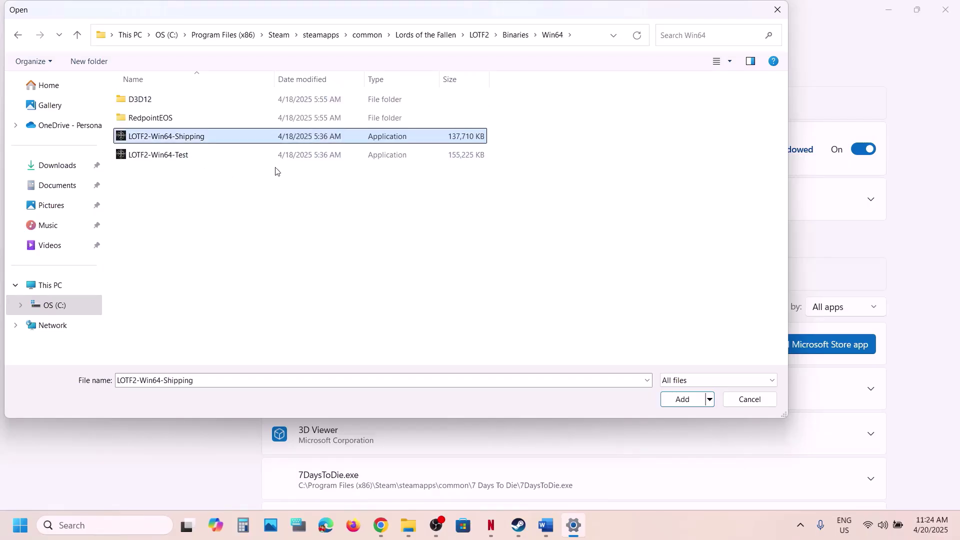
left_click(688, 401)
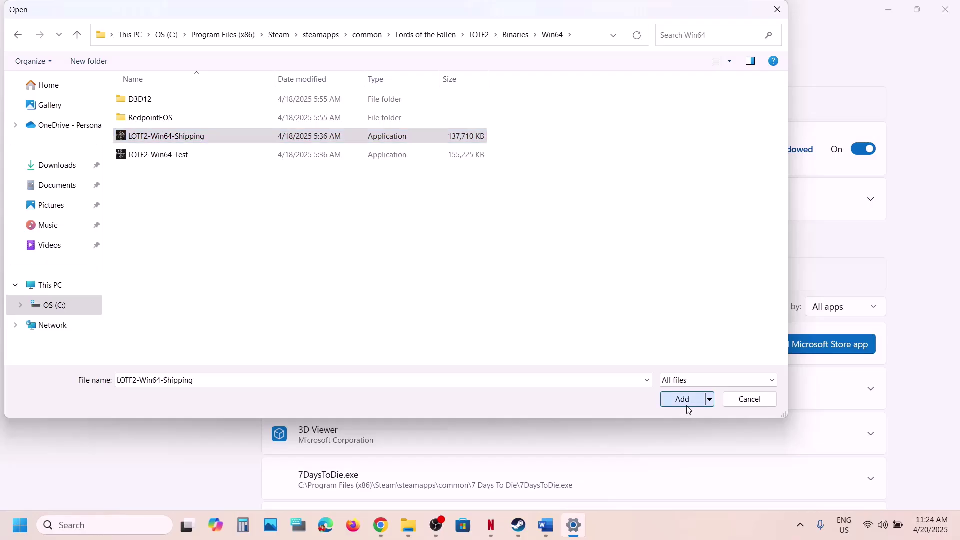
- Set the GPU preference of Easy Anti-Cheat Bootstrapper (EOS) for LOTF2.exe to High Performance (NVIDIA GeForce RTX 3050 Laptop GPU)
scroll(422, 398, "down", 15)
scroll(423, 397, "down", 20)
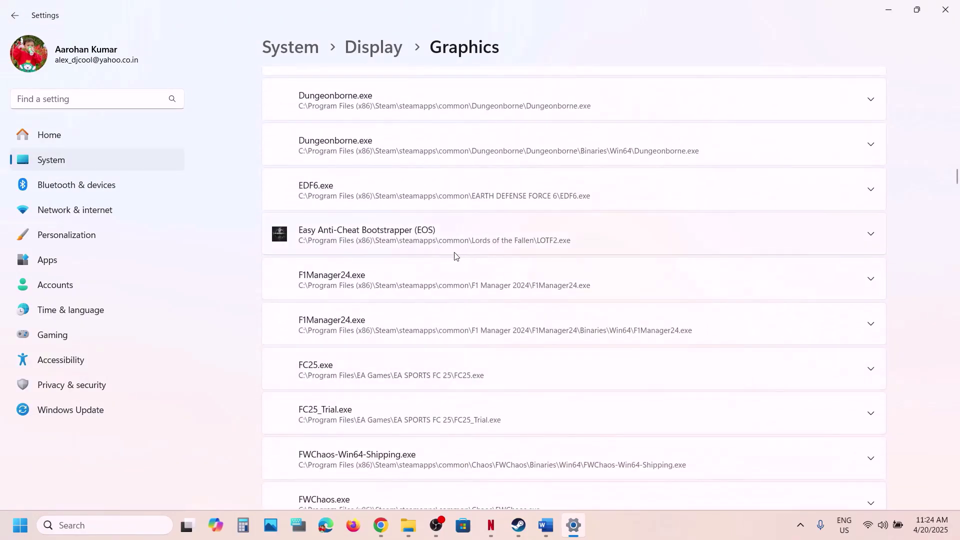
left_click(576, 248)
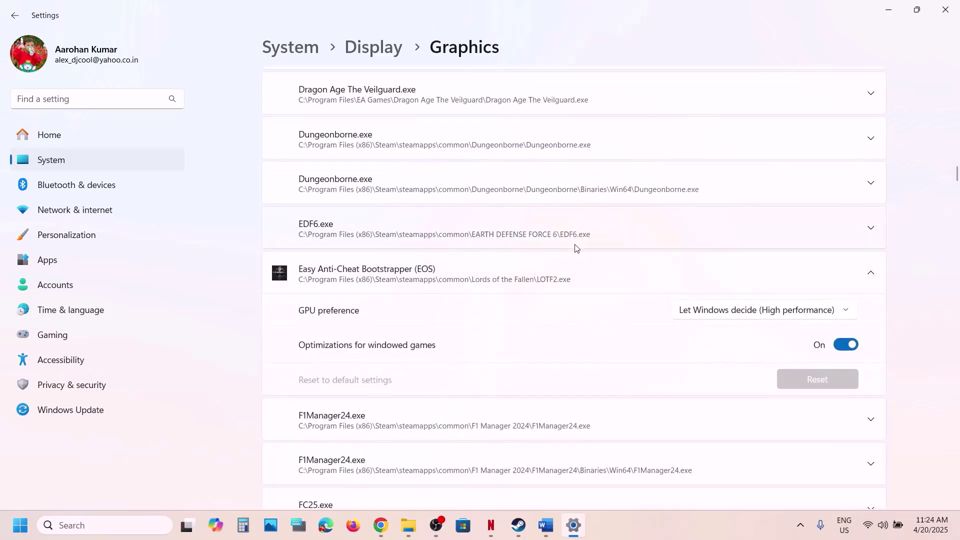
left_click(733, 316)
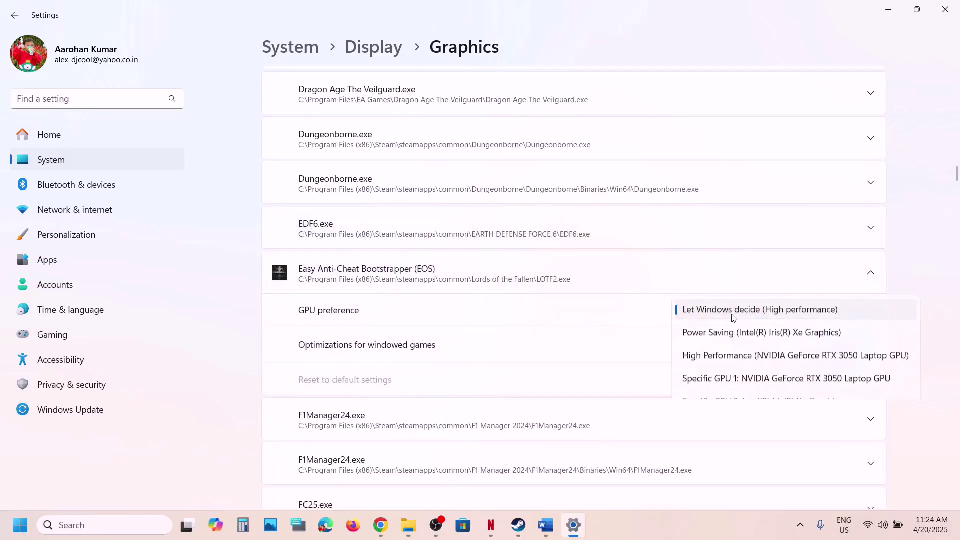
left_click(753, 360)
- Add the LOTF2 application from the main Lords of the Fallen folder as another desktop app in the custom graphics settings
scroll(619, 291, "up", 15)
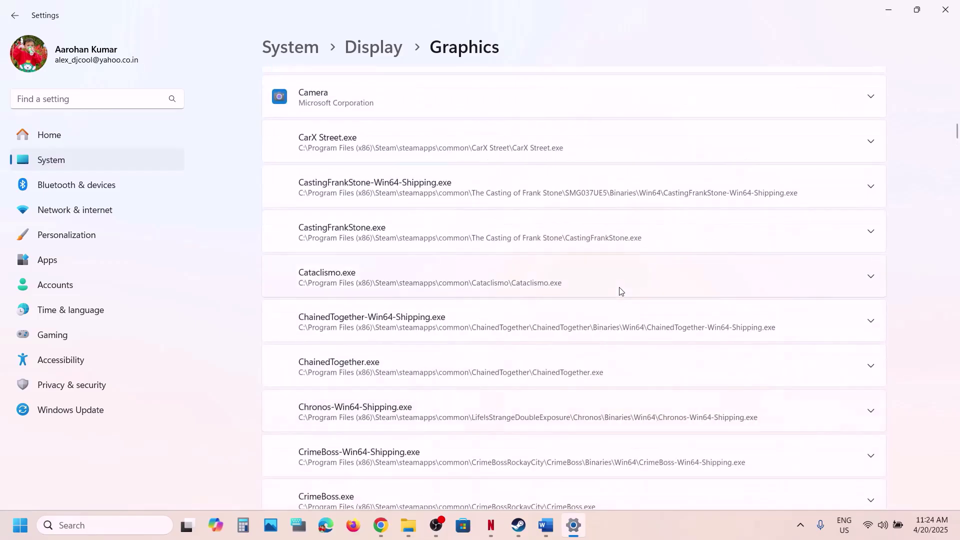
scroll(481, 214, "up", 15)
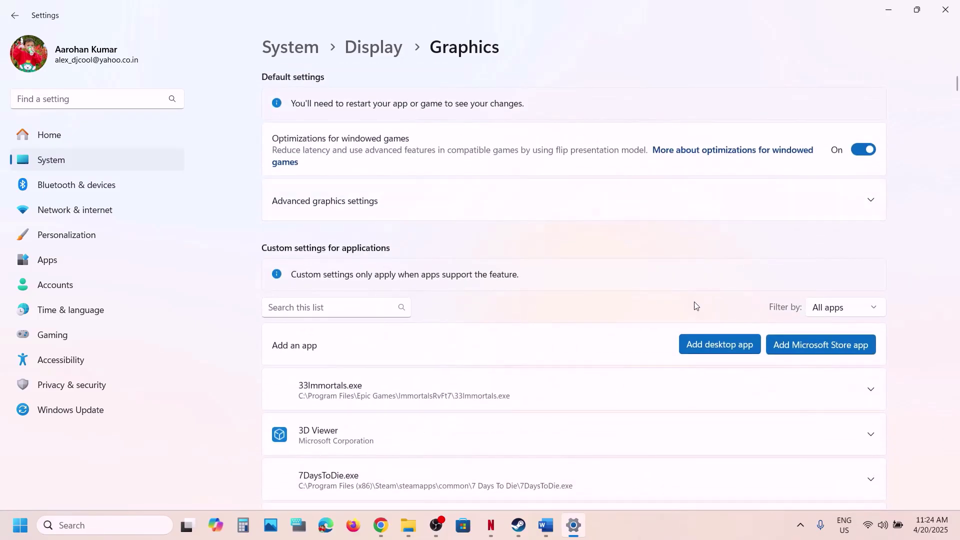
left_click(699, 344)
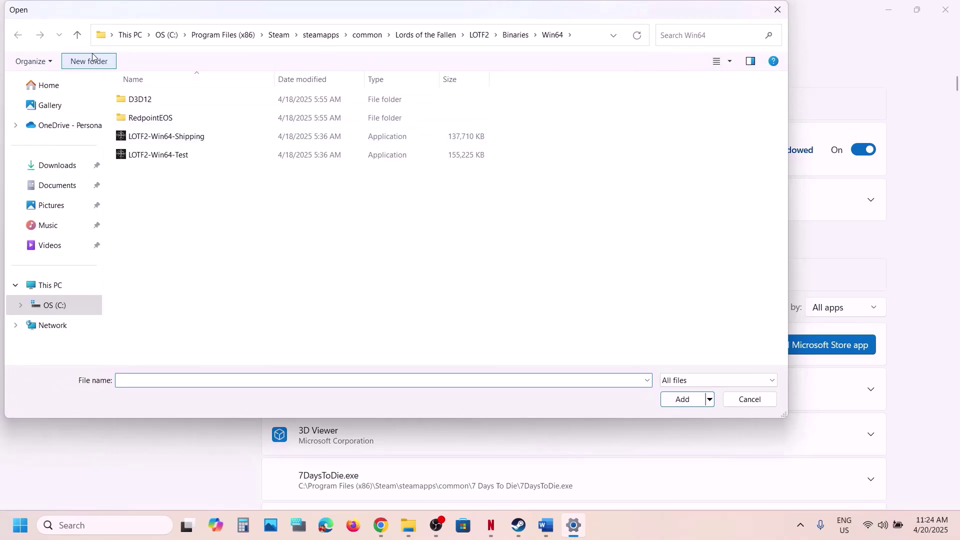
left_click(84, 43)
left_click(84, 44)
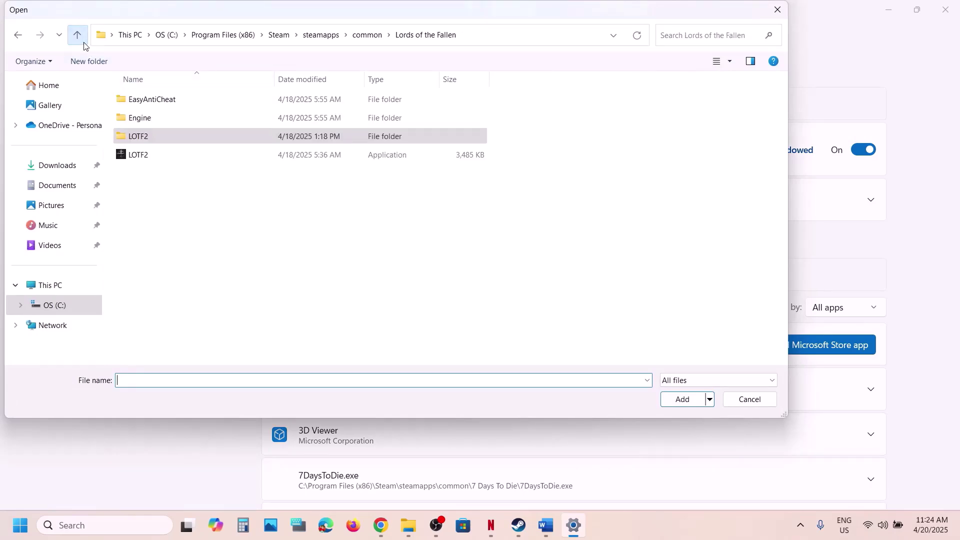
left_click(138, 154)
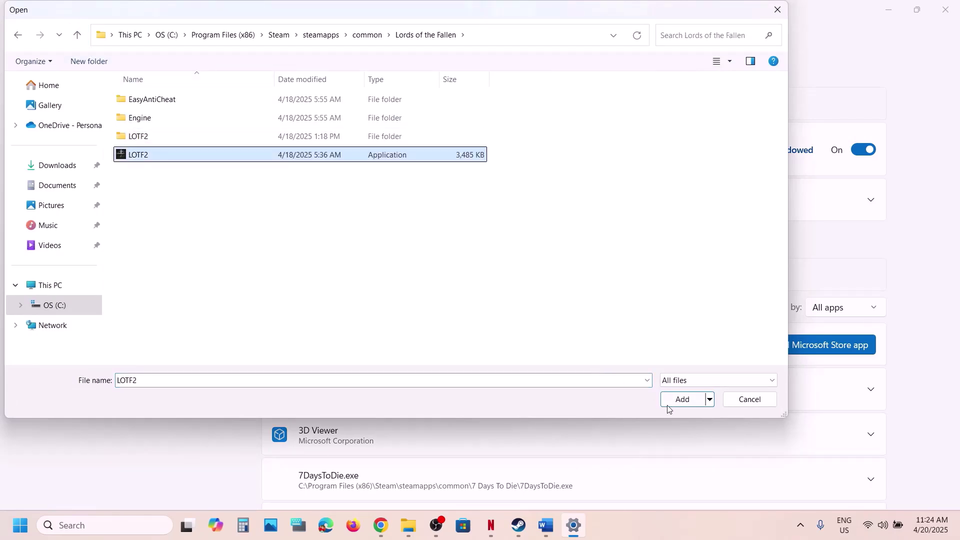
left_click(682, 399)
- Set the GPU preference of the Lords of the Fallen entry (LOTF2-Win64-Shipping.exe) to High Performance (NVIDIA GeForce RTX 3050 Laptop GPU)
scroll(502, 361, "down", 20)
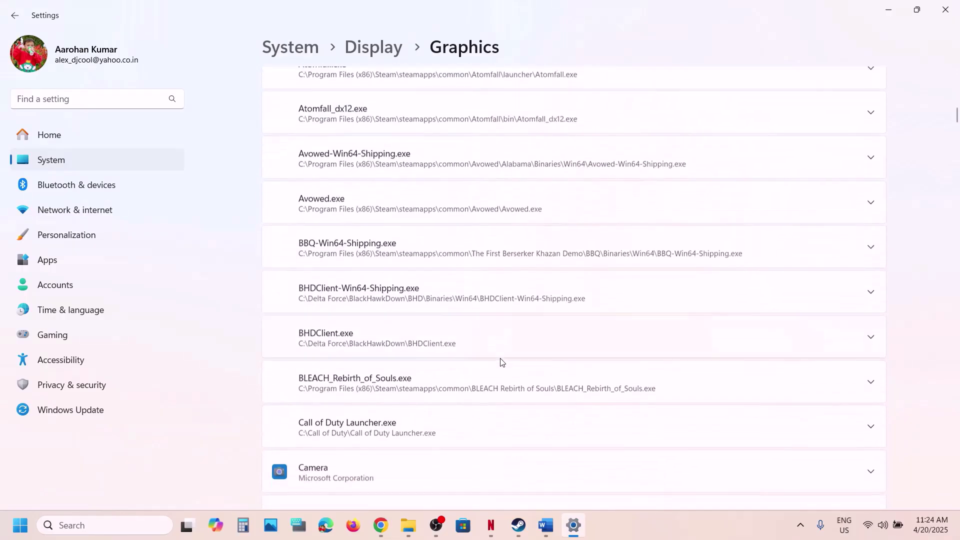
scroll(500, 359, "down", 20)
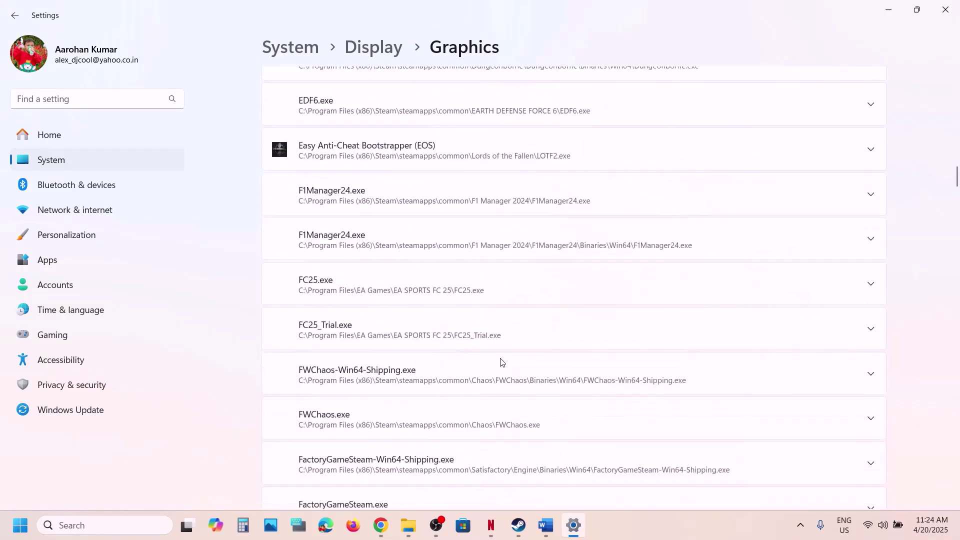
scroll(500, 359, "up", 5)
scroll(499, 360, "down", 14)
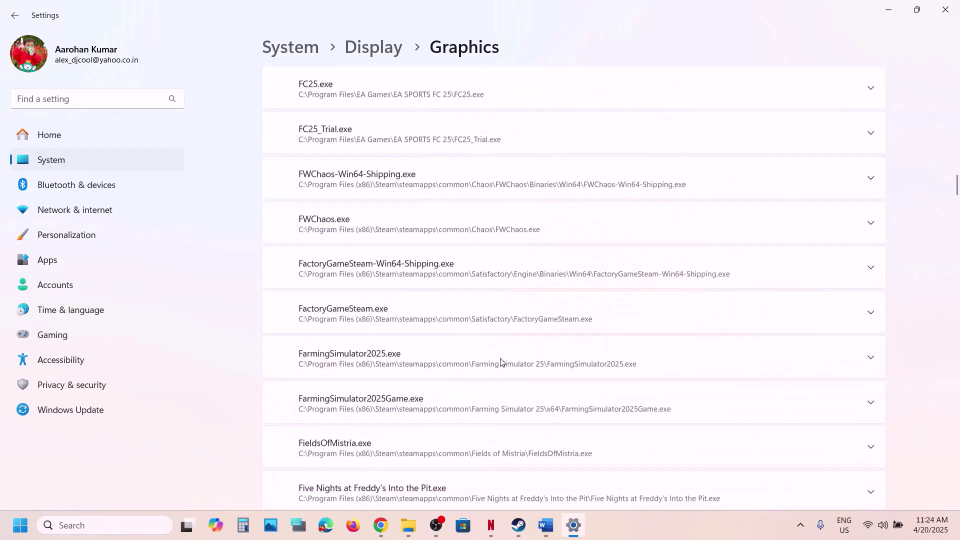
scroll(497, 296, "down", 20)
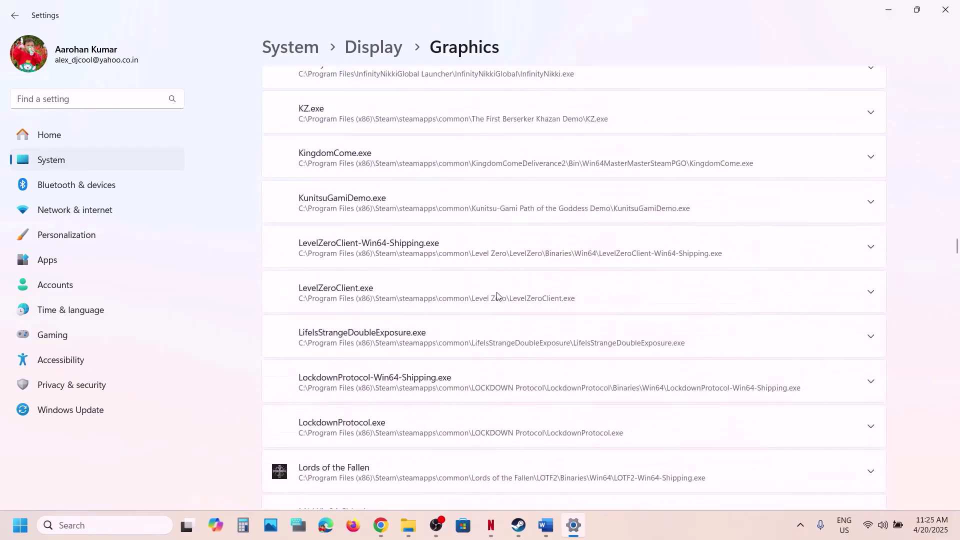
left_click(435, 275)
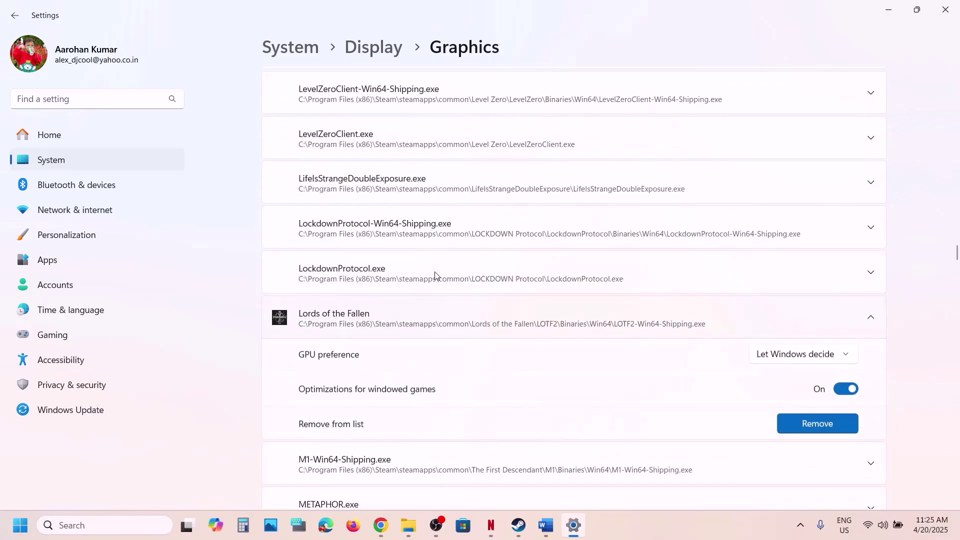
scroll(547, 326, "down", 1)
left_click(786, 264)
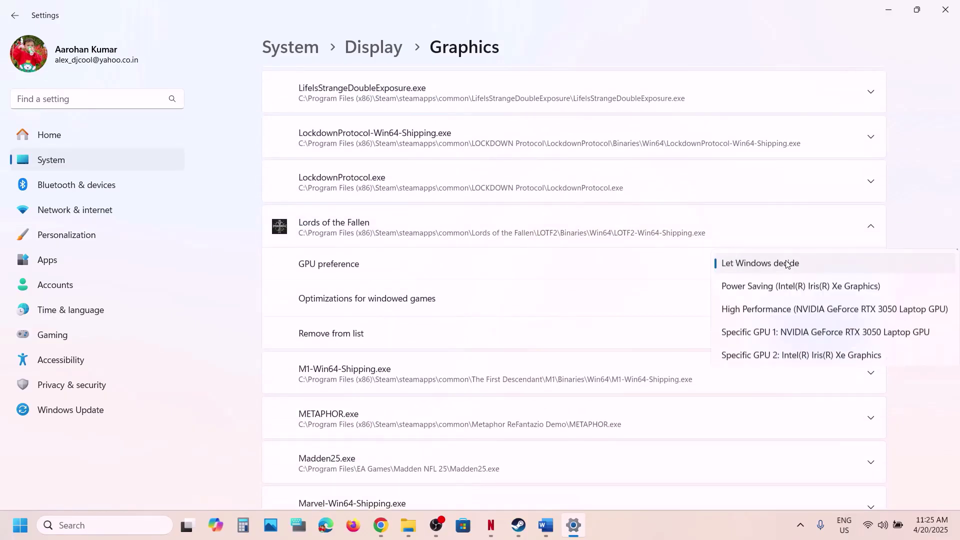
left_click(818, 308)
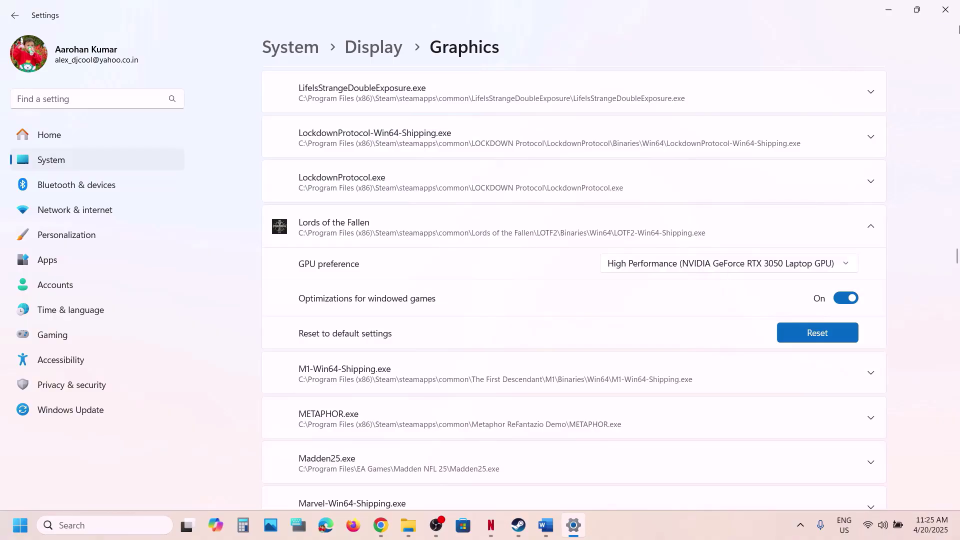
- Close Settings and go on to Step 10 of the Word notes about installing the Visual C++ files
left_click(945, 9)
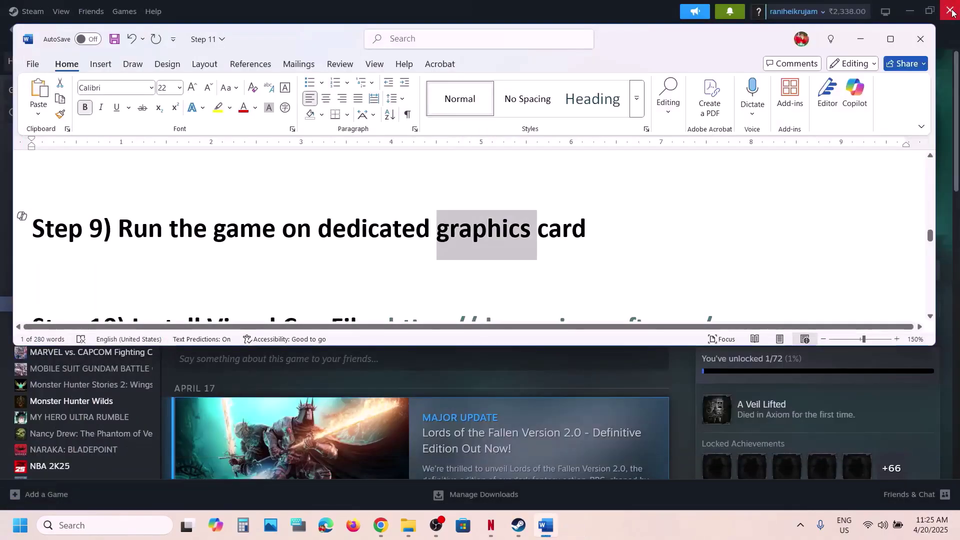
scroll(608, 202, "down", 3)
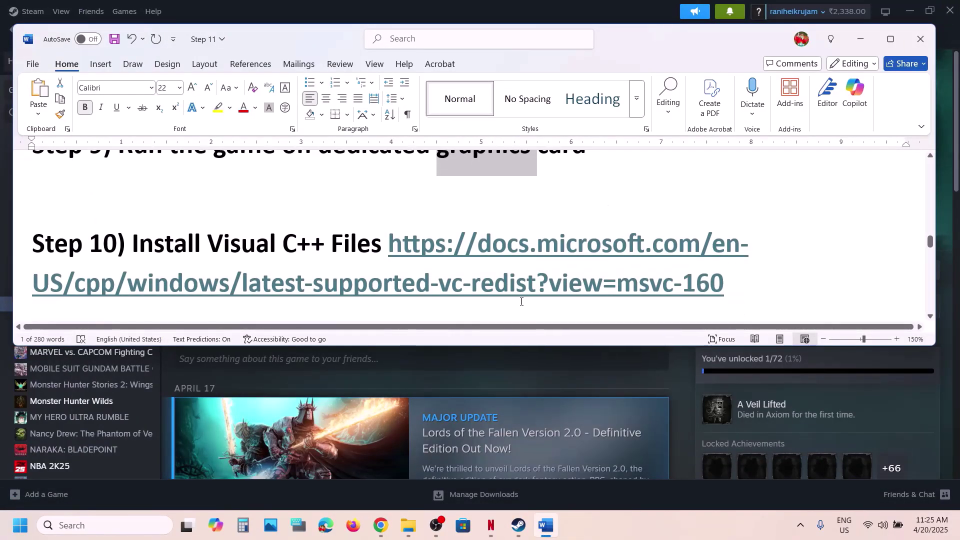
- Copy the Visual C++ link from Step 10 of the Word notes and open it in a new Chrome tab
left_click_drag(730, 280, 377, 249)
key("ctrl+c")
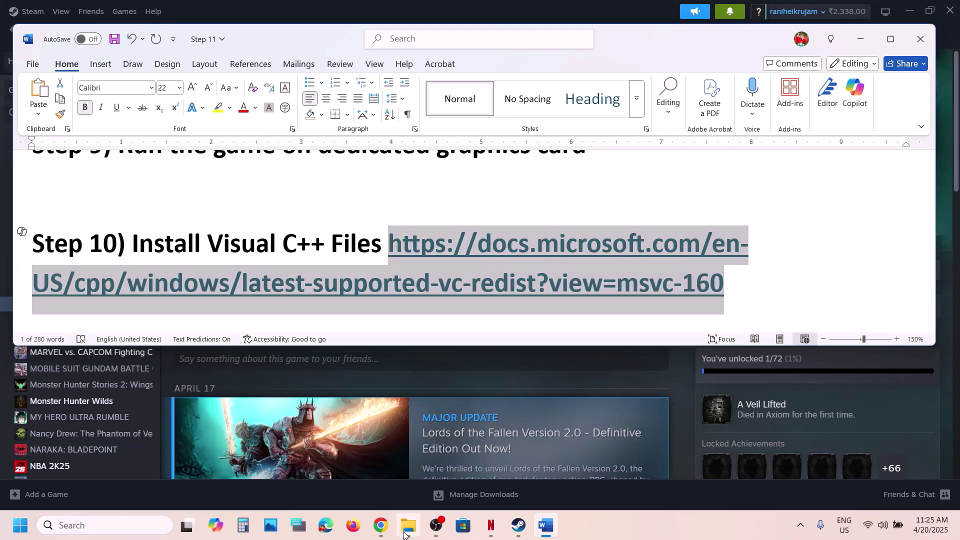
left_click(387, 536)
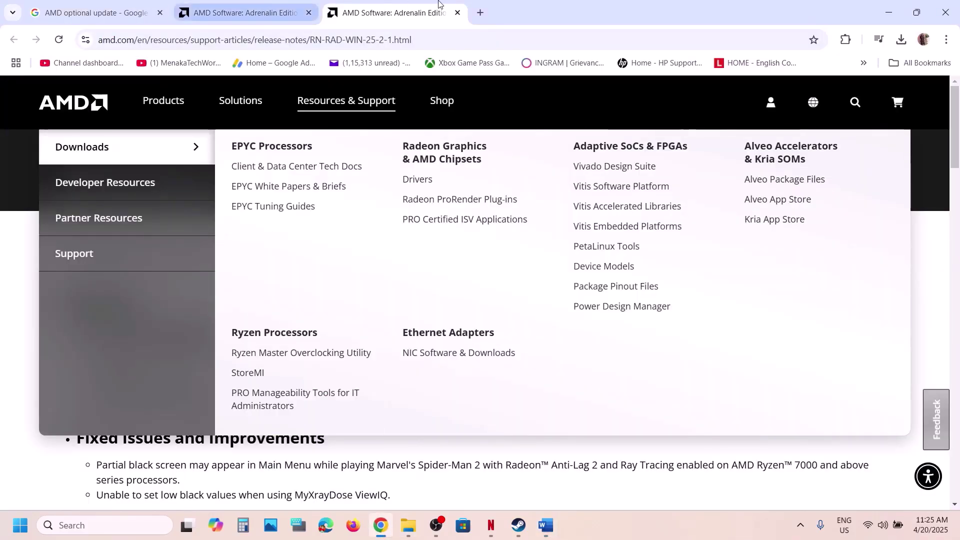
left_click(479, 16)
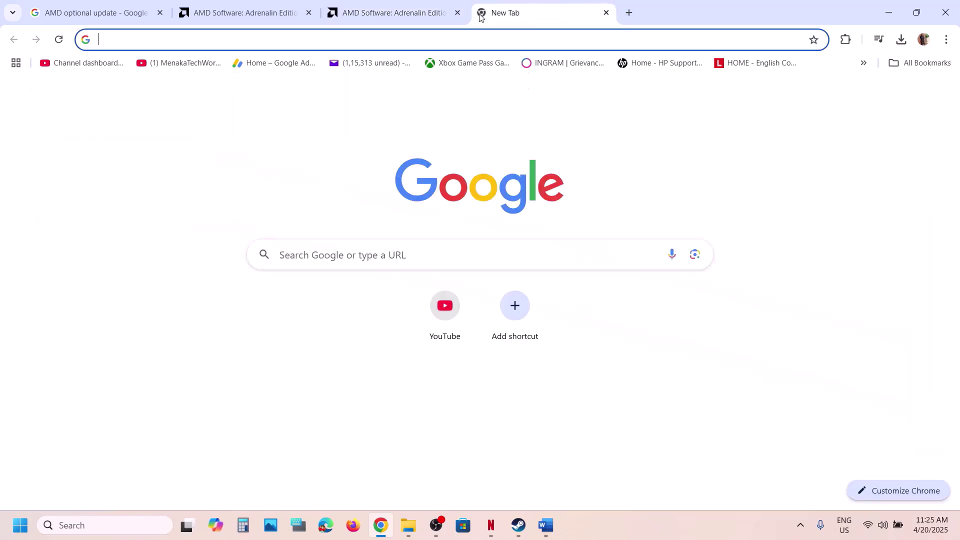
key("ctrl+v")
key("Return")
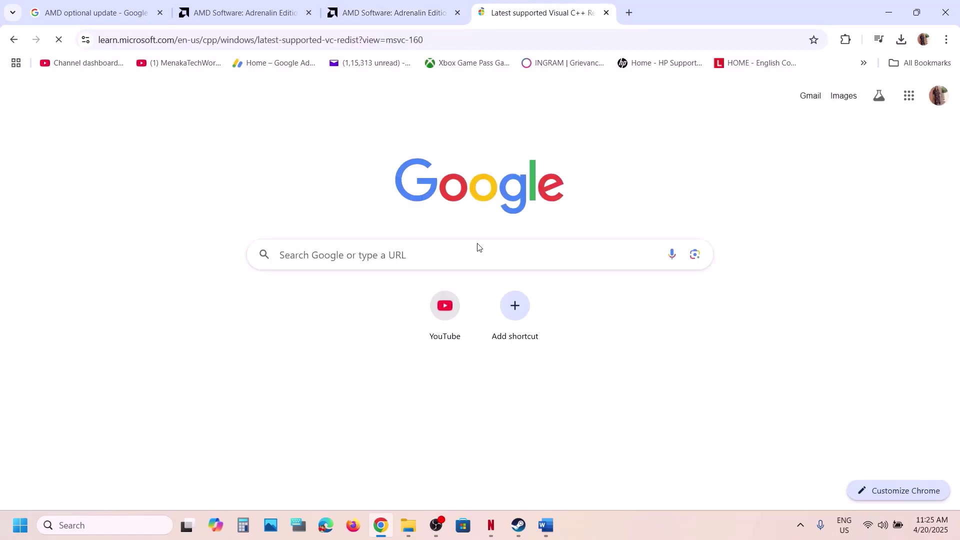
- Download the latest X86 and X64 Visual C++ Redistributable installers from the Microsoft page
scroll(450, 210, "down", 10)
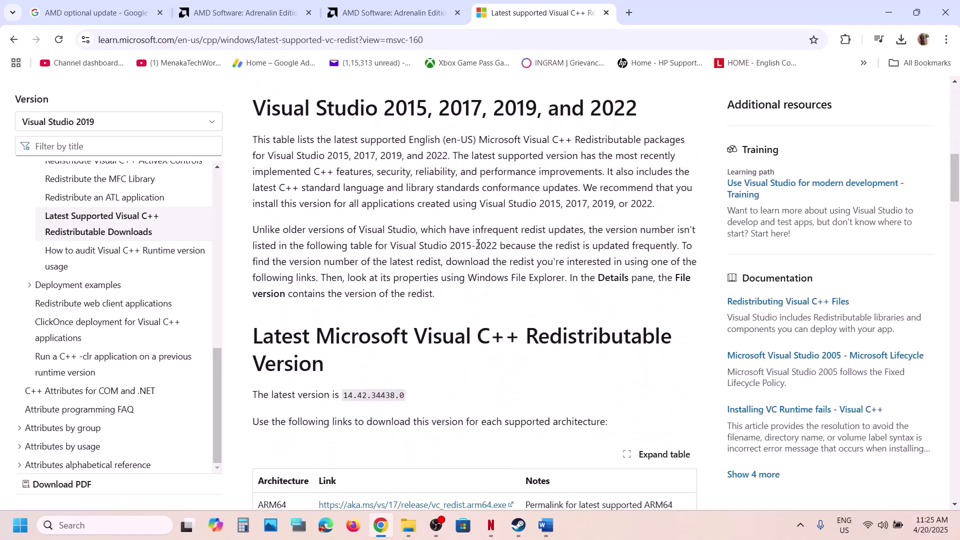
scroll(433, 157, "down", 7)
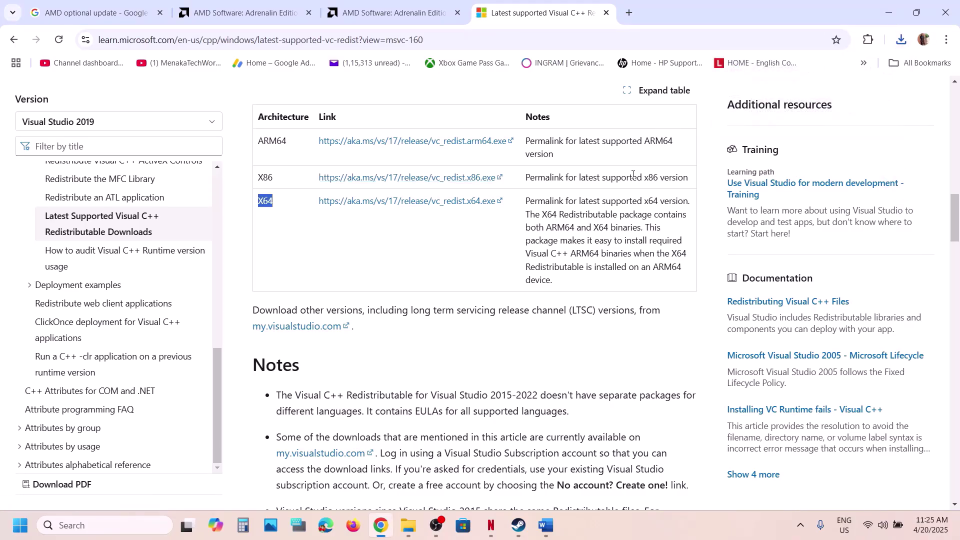
left_click(494, 331)
left_click(380, 206)
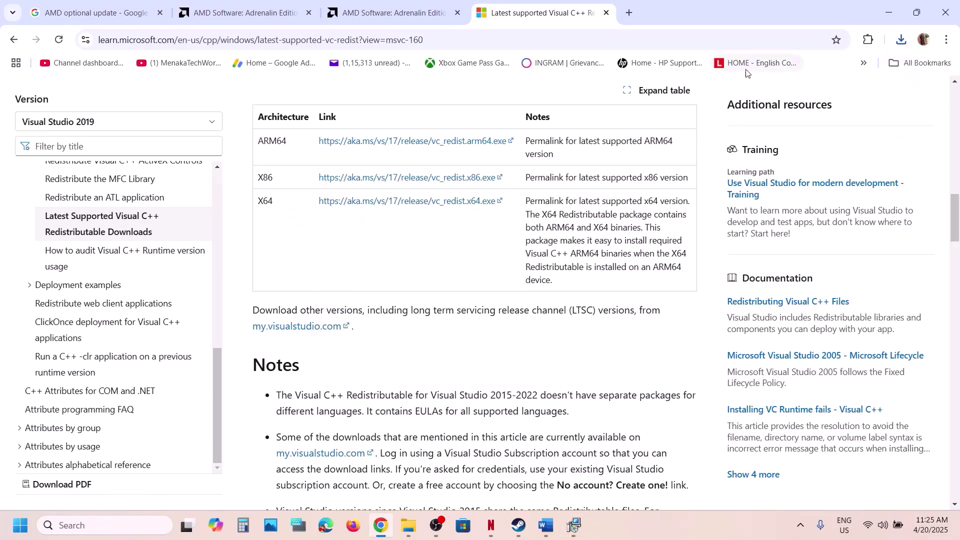
- Run the downloaded VC_redist.x64 installer to repair the x64 redistributable, and close both the x64 and x86 setup windows
left_click(899, 43)
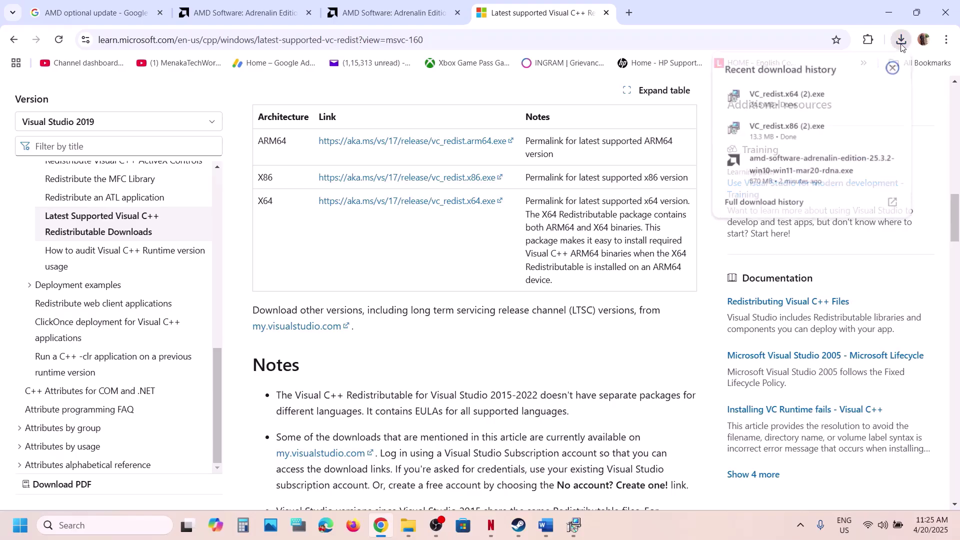
left_click(795, 97)
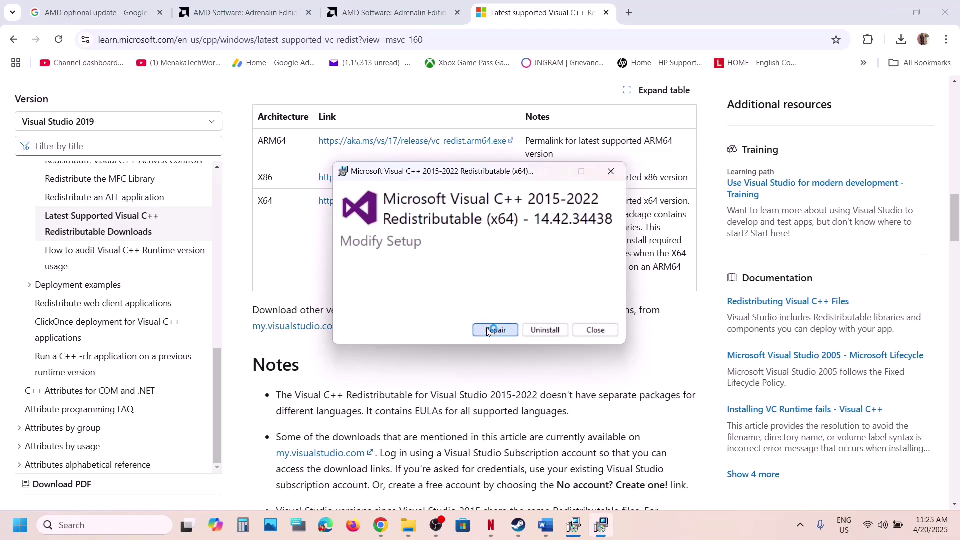
left_click(488, 330)
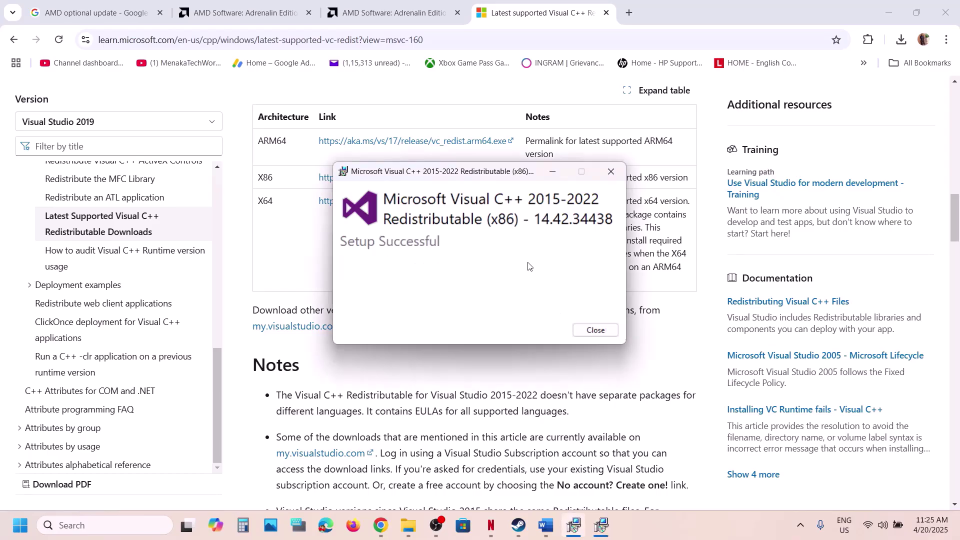
left_click_drag(478, 175, 802, 228)
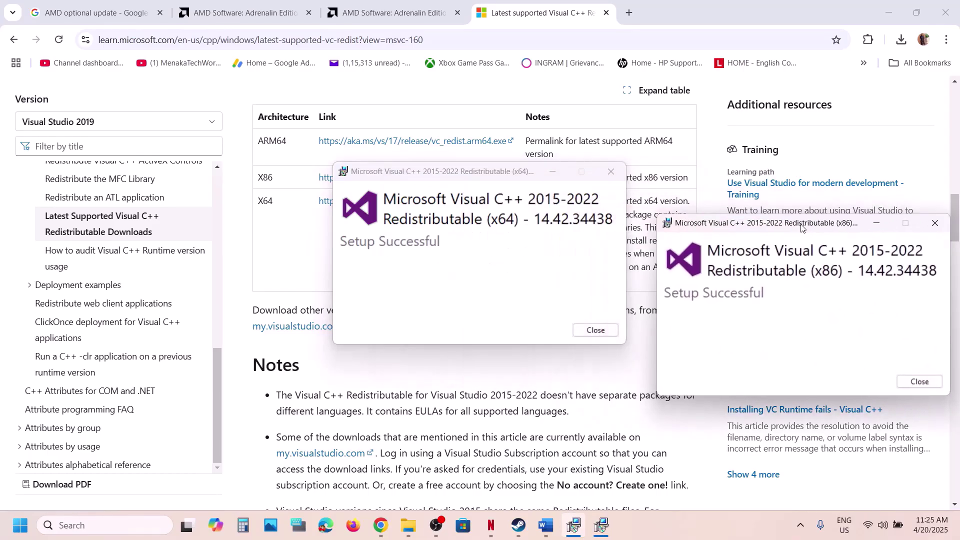
left_click(595, 330)
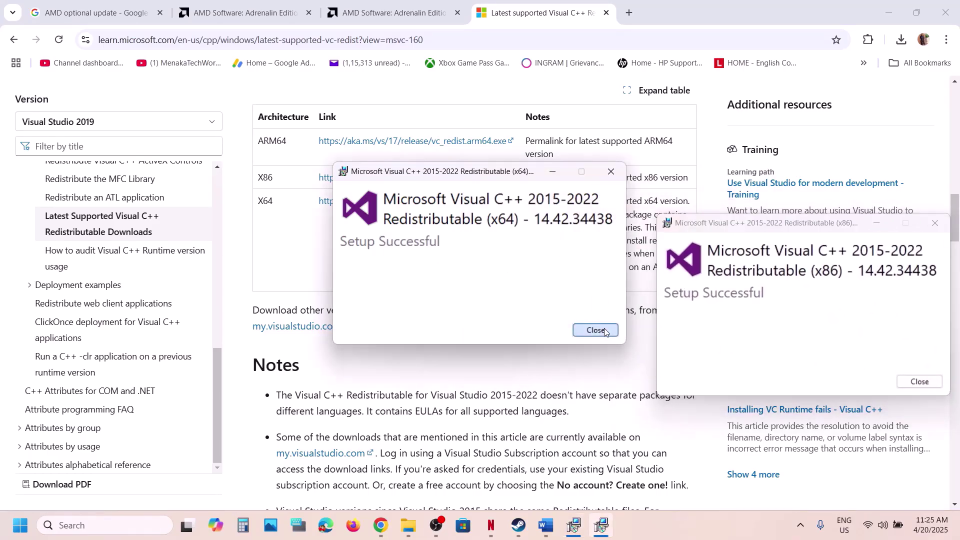
left_click(919, 382)
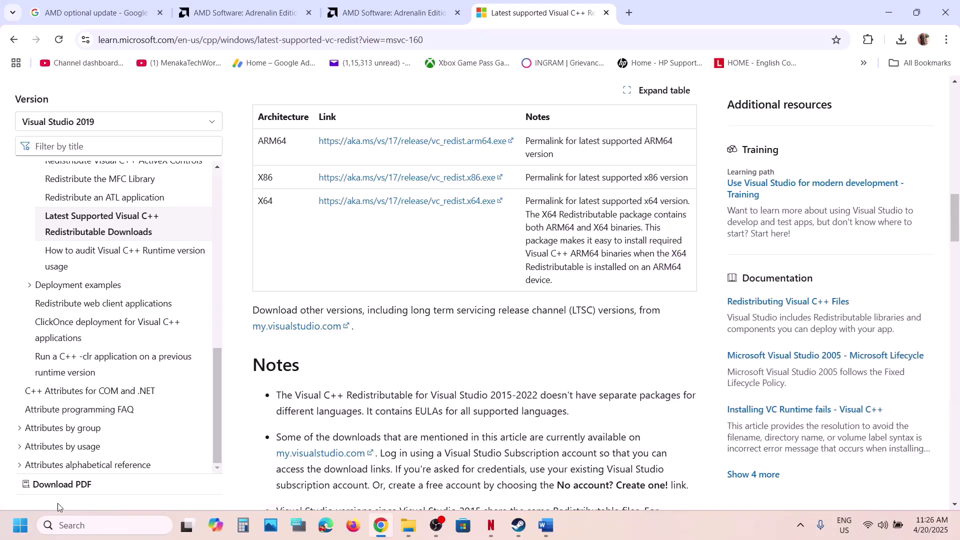
- Bring up the Windows power options, and go on to Step 11 of the Word notes in a maximized window
left_click(25, 525)
left_click(365, 482)
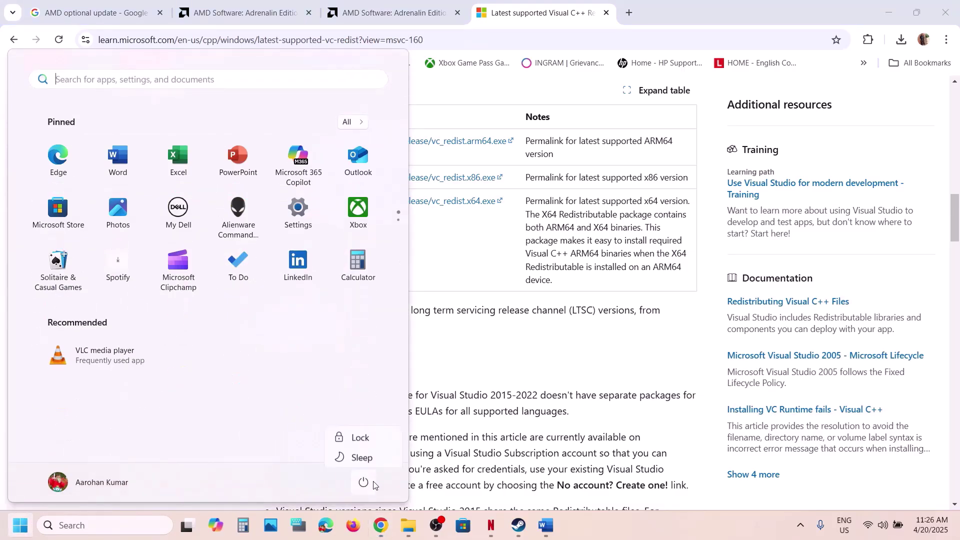
left_click(522, 533)
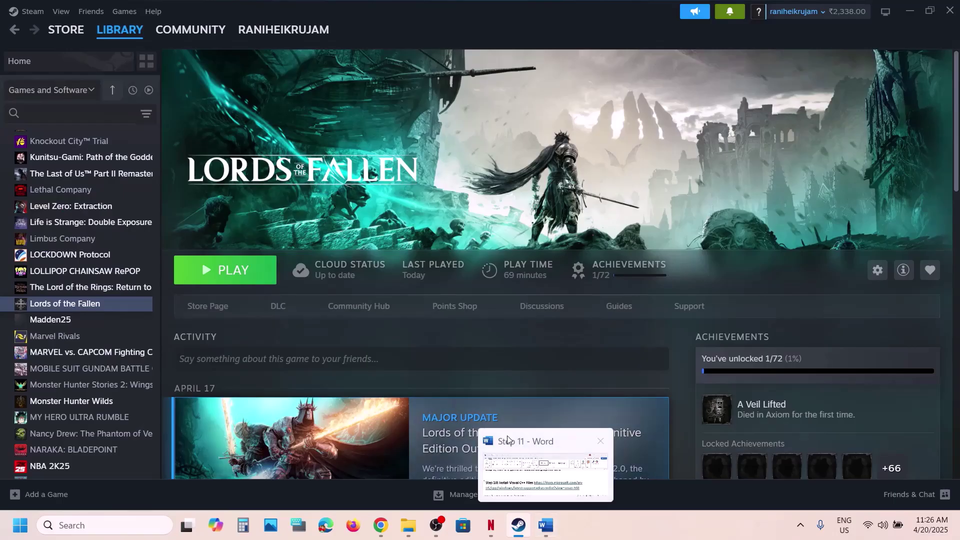
left_click(546, 526)
scroll(457, 298, "down", 5)
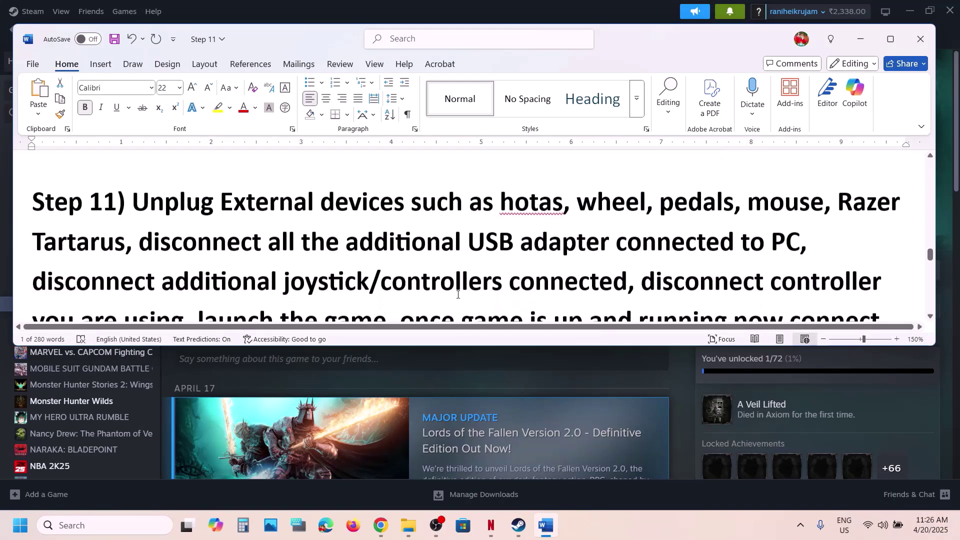
left_click(890, 39)
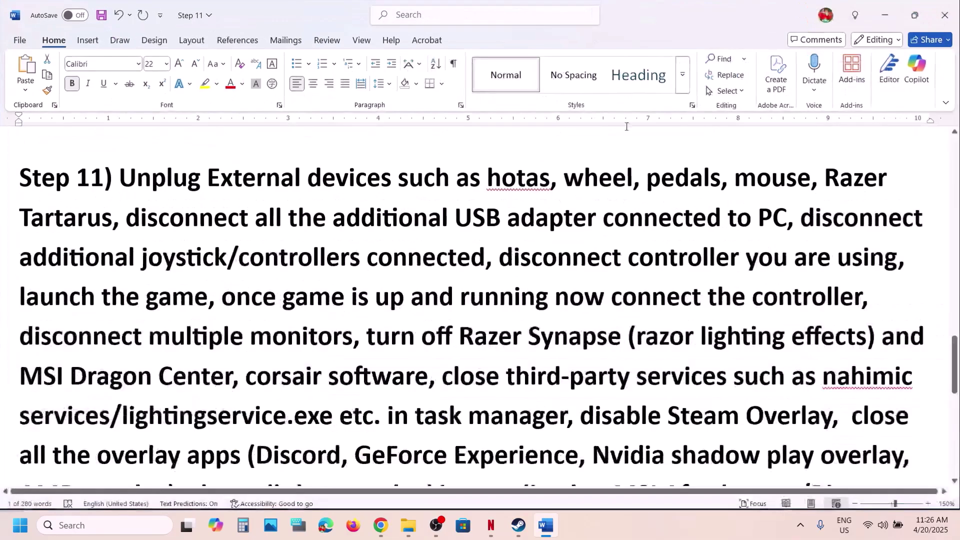
- Examine the Step 11 instructions on unplugging external devices, reconnecting the controller, and turning off lighting software and third-party services
left_click_drag(411, 172, 688, 216)
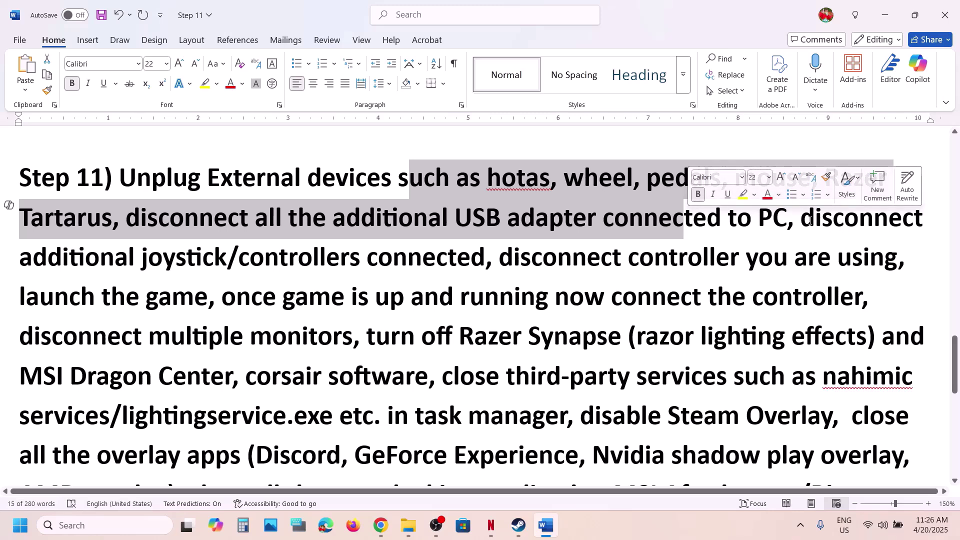
left_click_drag(809, 220, 480, 262)
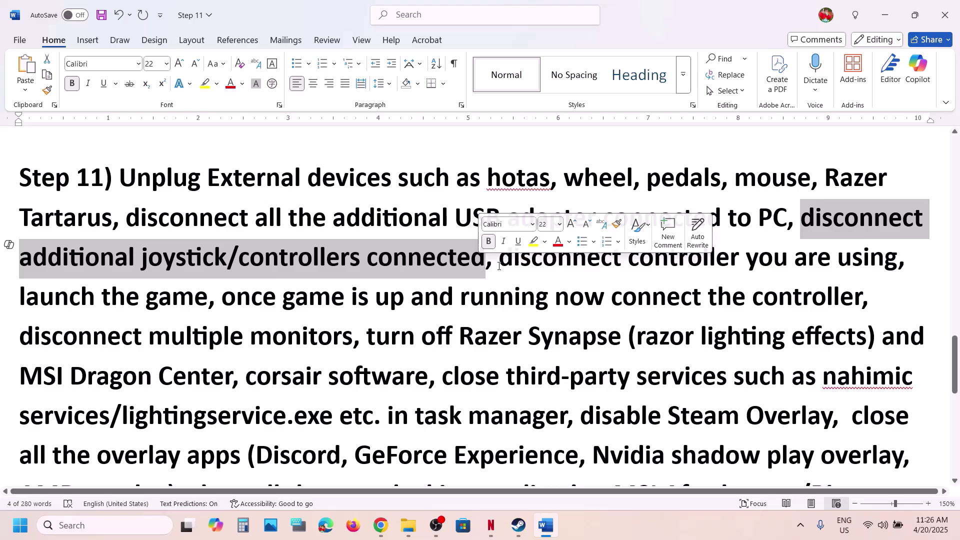
left_click_drag(500, 257, 870, 276)
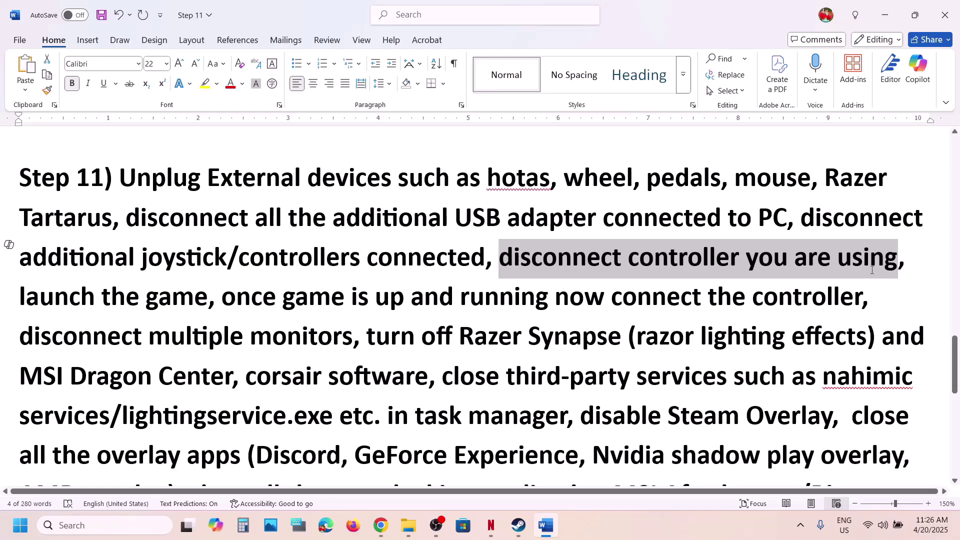
left_click_drag(35, 300, 142, 300)
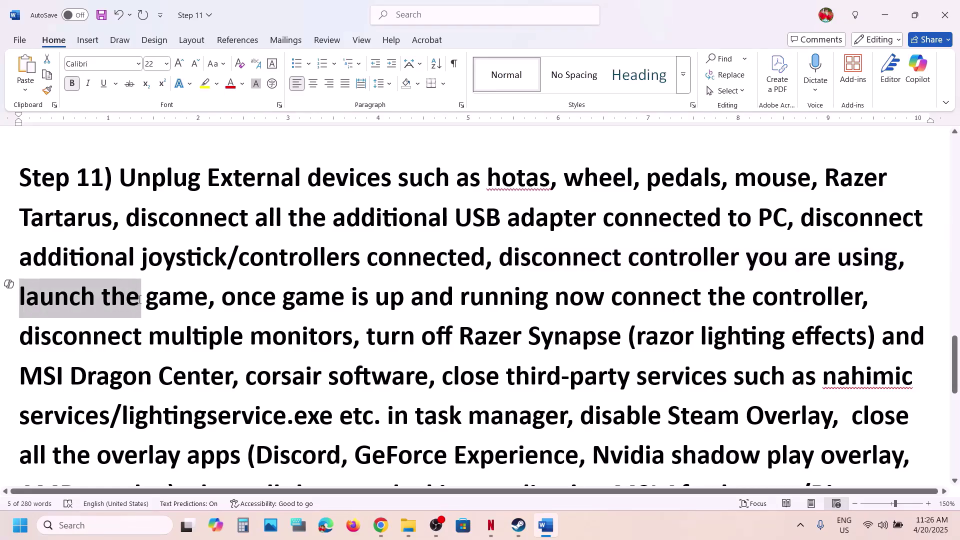
left_click_drag(245, 298, 872, 302)
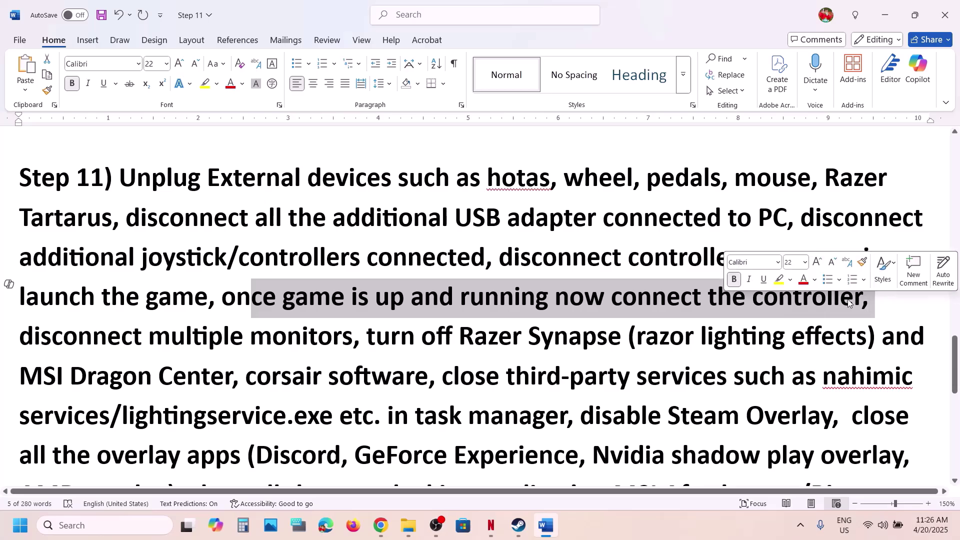
scroll(472, 306, "down", 2)
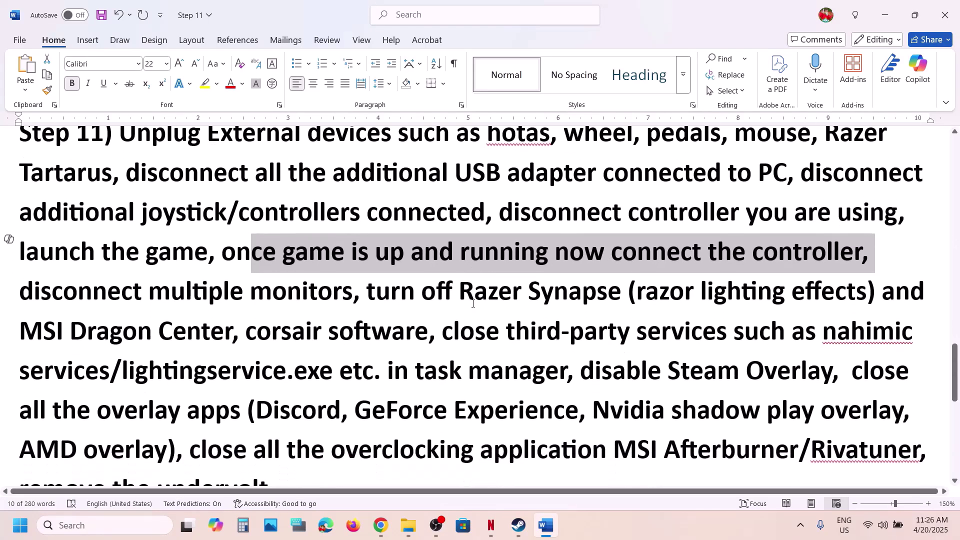
left_click_drag(111, 269, 833, 339)
left_click(415, 300)
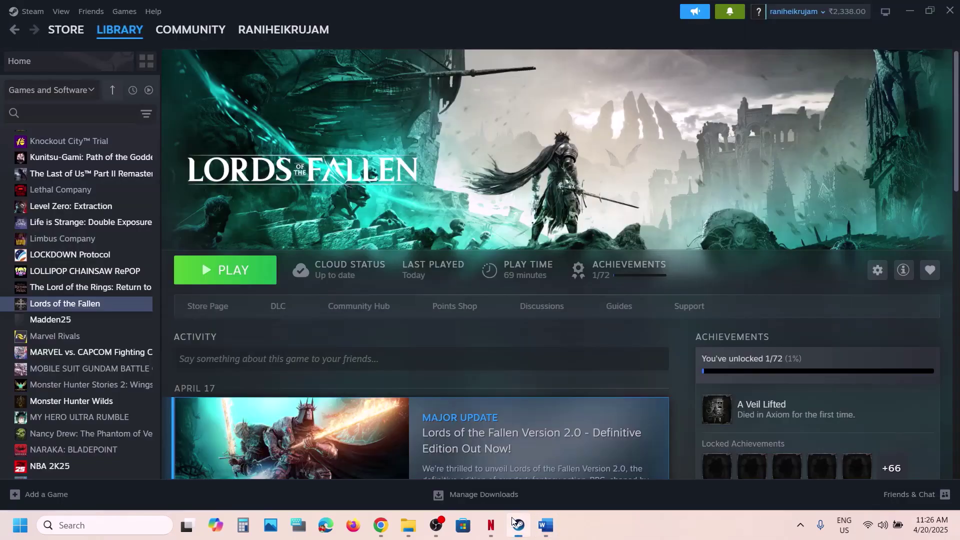
- Check the Steam Overlay setting in the Steam properties of Lords of the Fallen
right_click(107, 304)
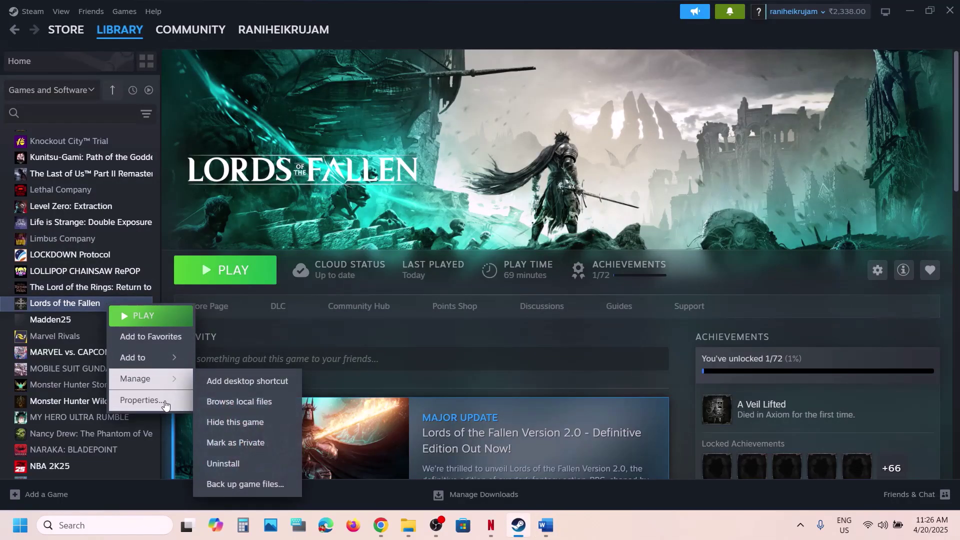
left_click(145, 400)
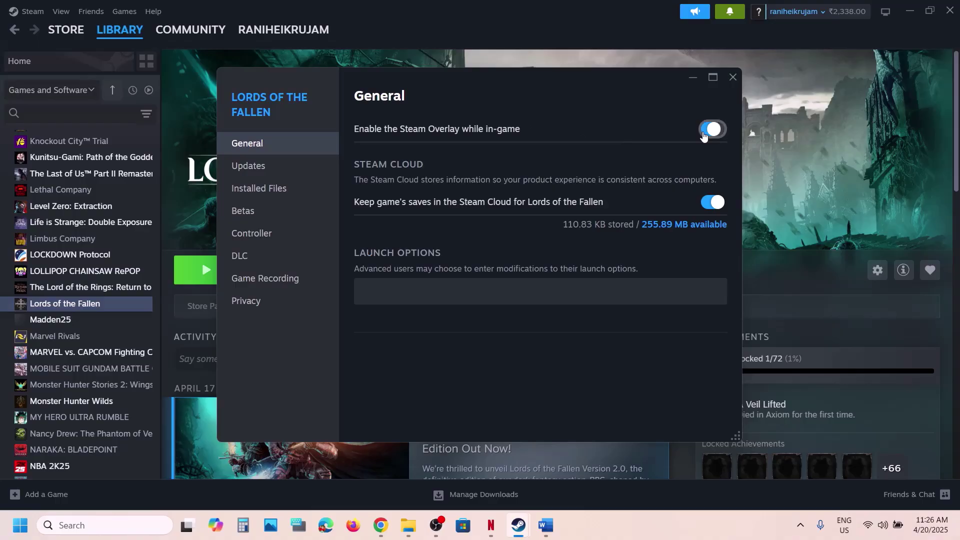
left_click(732, 78)
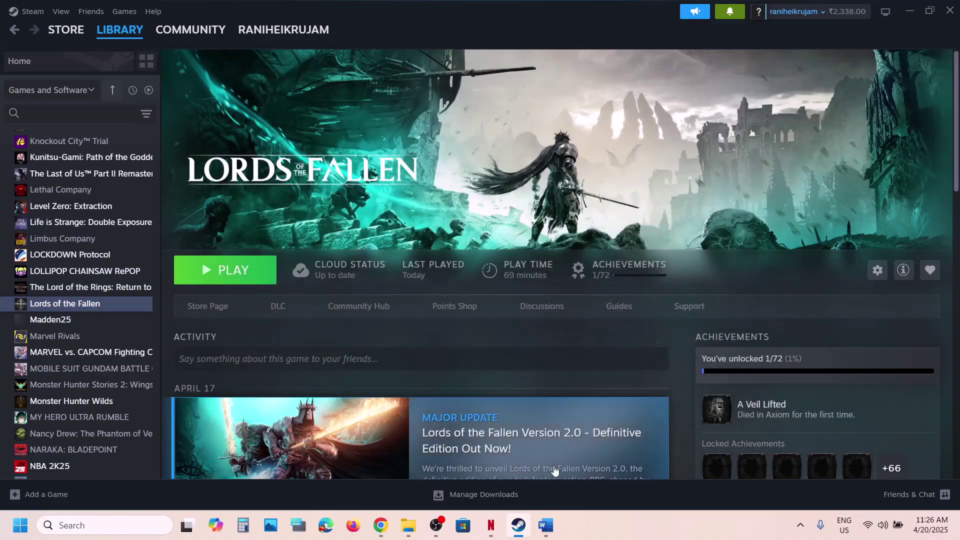
- Return to the Word notes and read the Step 11 instruction on closing overlay apps such as Discord and GeForce Experience
left_click(518, 526)
left_click(547, 528)
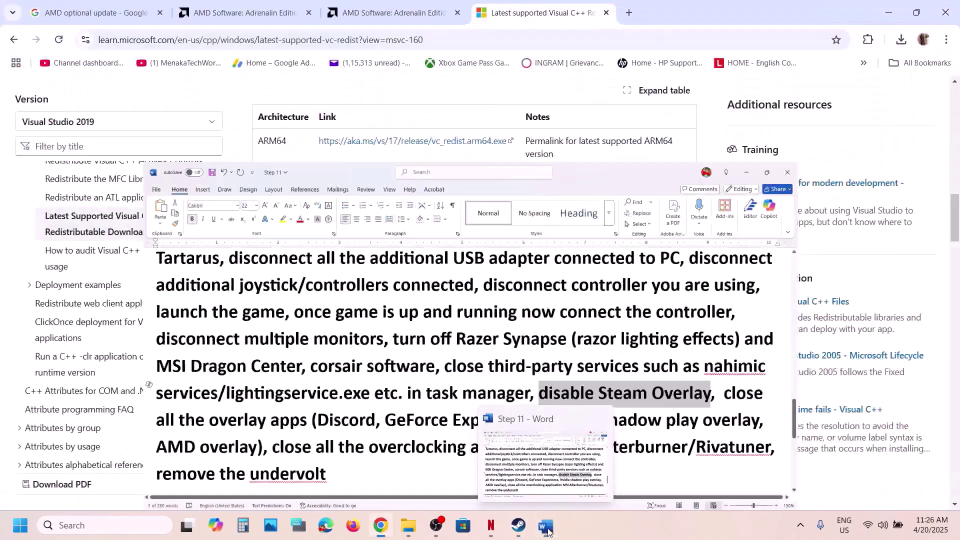
left_click(548, 529)
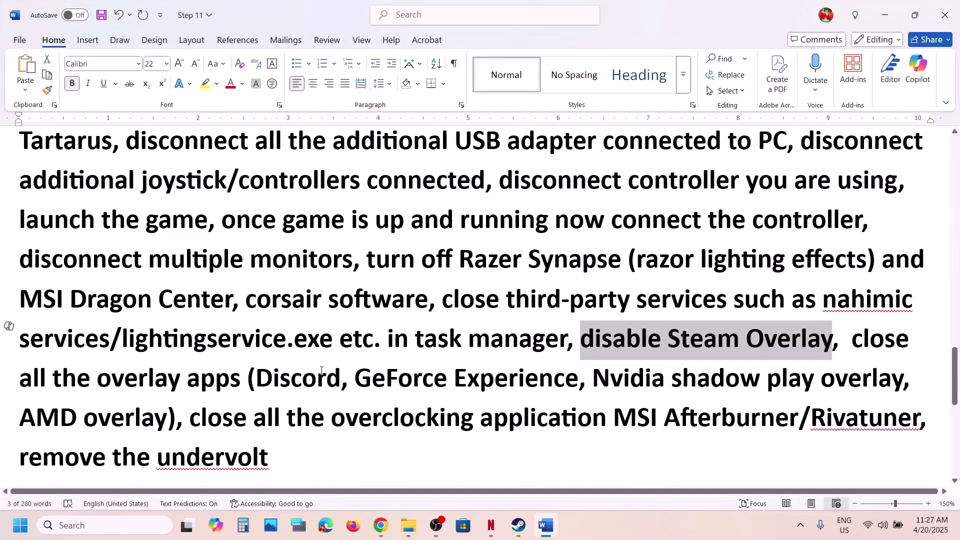
double_click(264, 379)
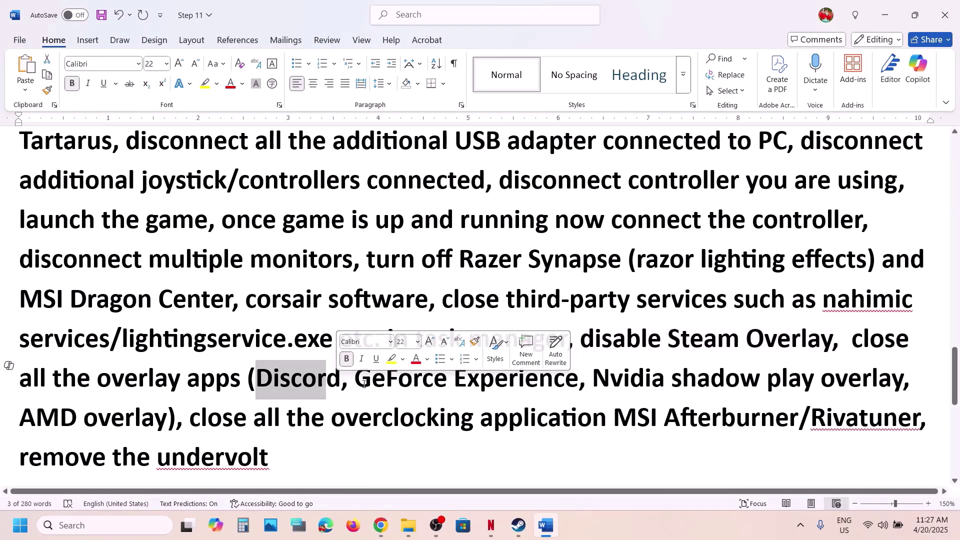
key("Right")
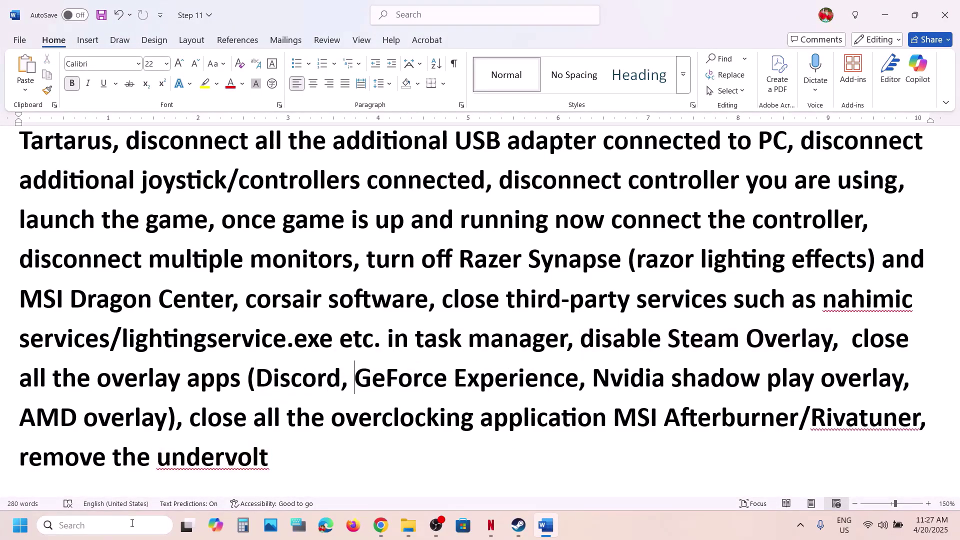
- Open the NVIDIA app, check its overlay settings and the Lords of the Fallen graphics settings, and minimize it
left_click(131, 526)
type("nvi")
key("Return")
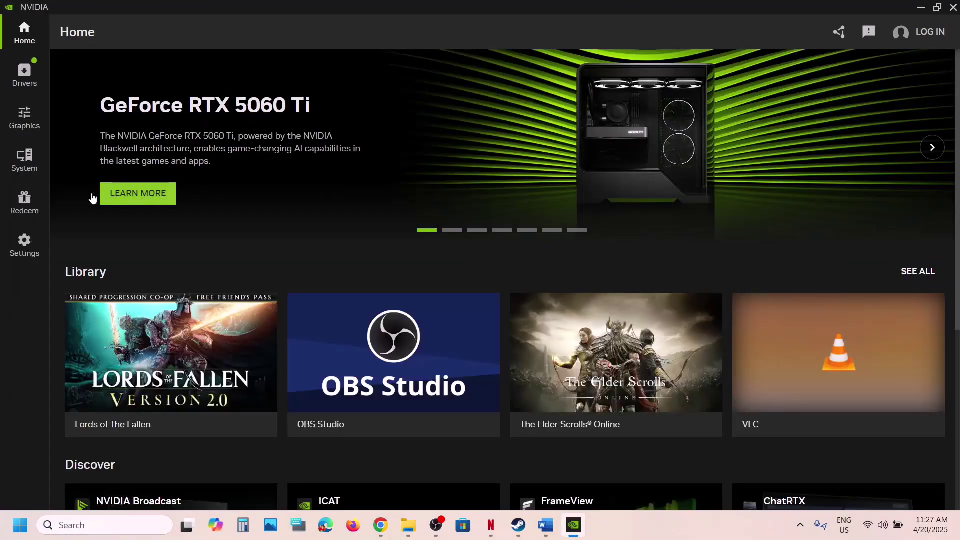
left_click(24, 246)
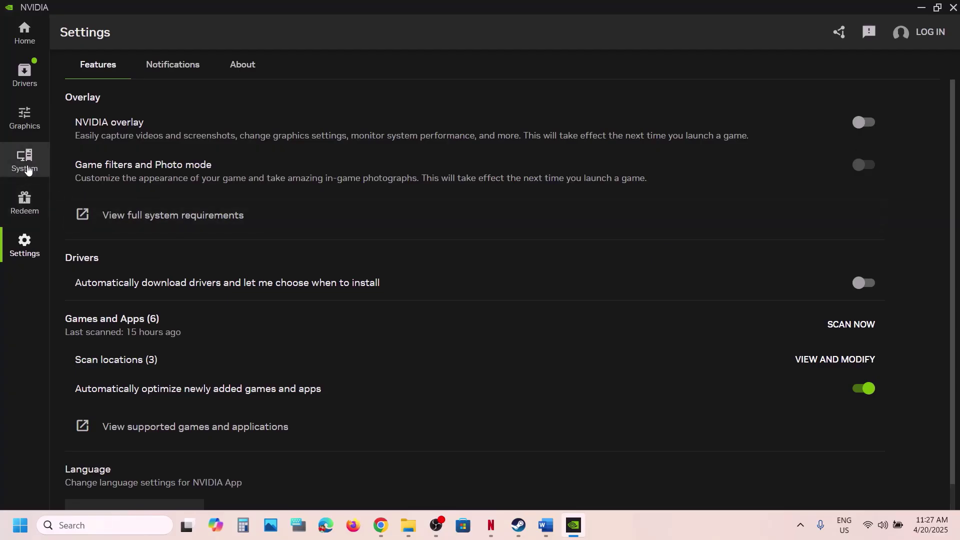
left_click(29, 121)
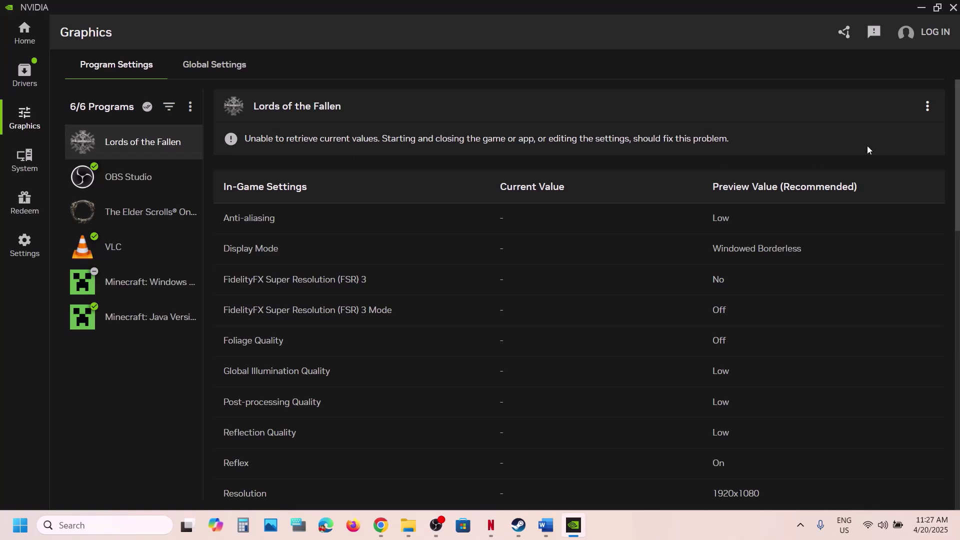
left_click(921, 8)
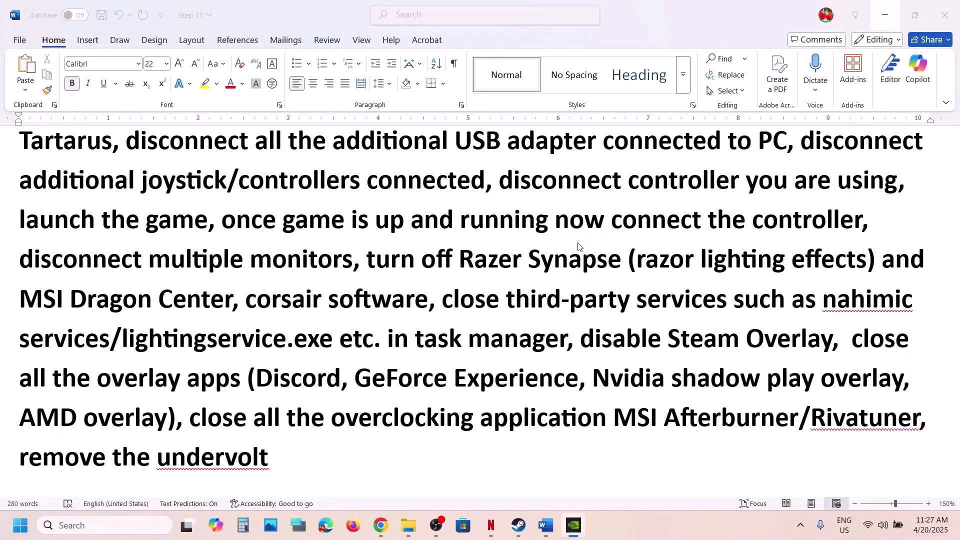
- Read the Step 11 instructions on closing overclocking applications such as MSI Afterburner/Rivatuner and removing the undervolt
scroll(579, 246, "down", 1)
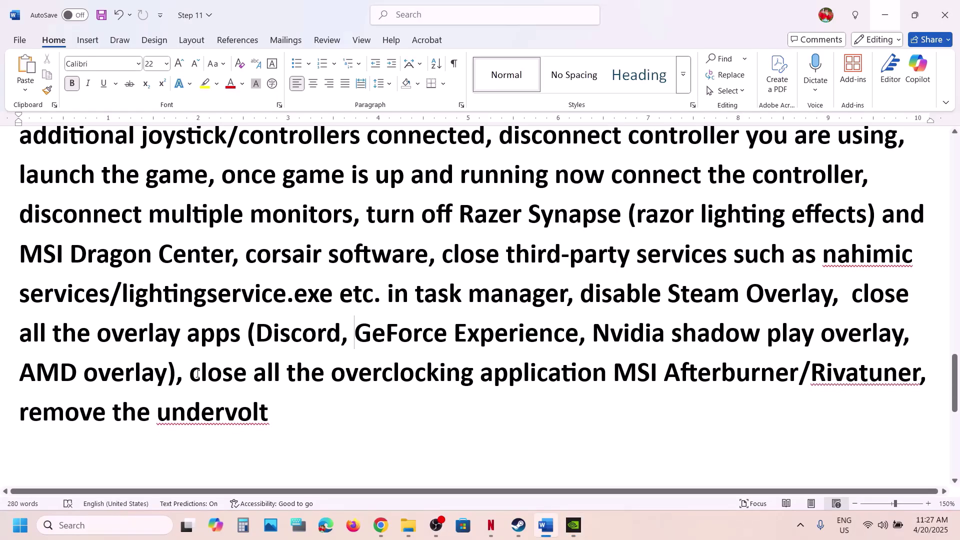
left_click_drag(196, 374, 843, 370)
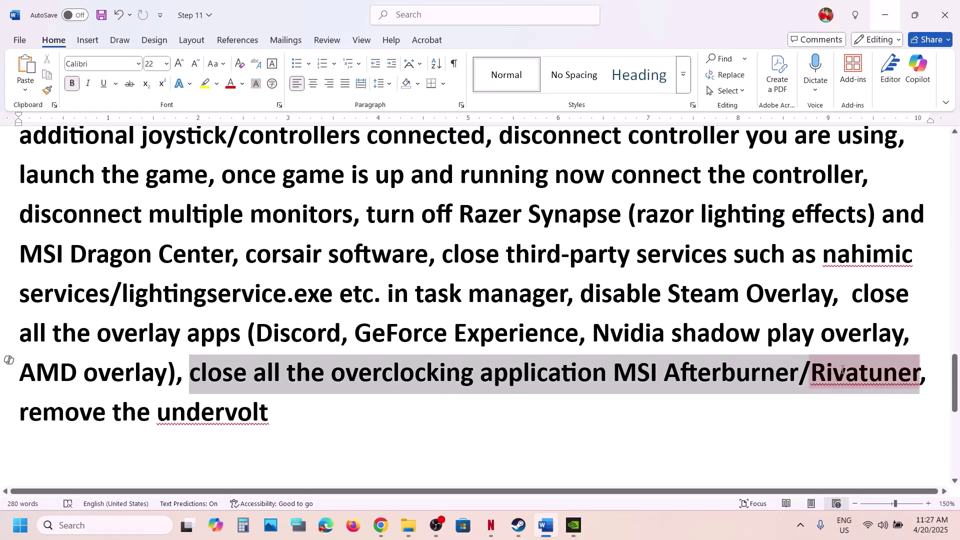
left_click(349, 382)
left_click_drag(348, 383, 493, 380)
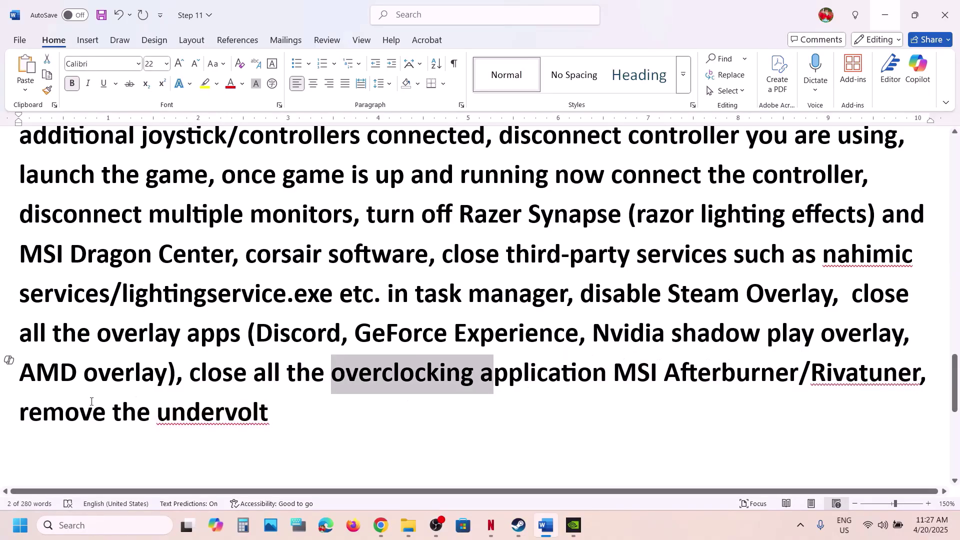
left_click_drag(60, 405, 265, 412)
right_click(247, 413)
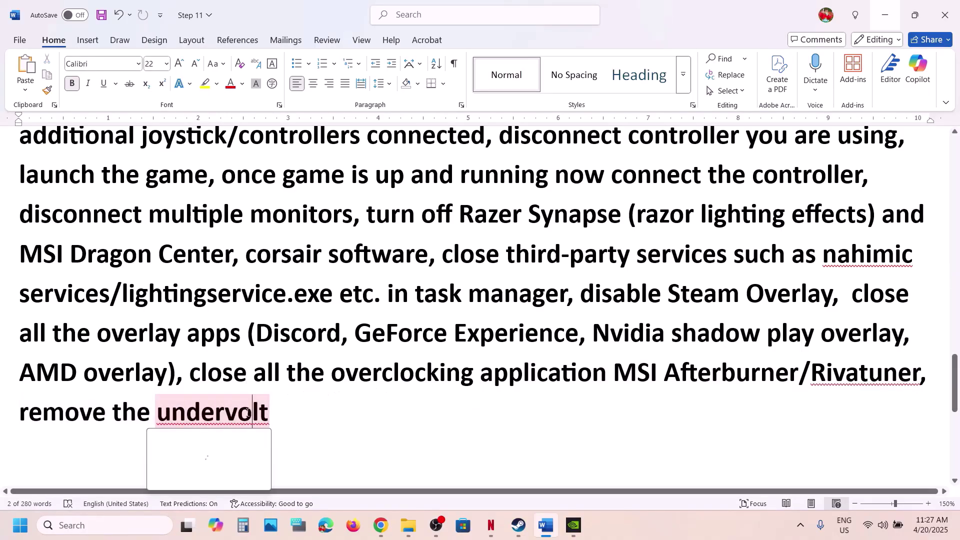
left_click(247, 413)
scroll(247, 413, "down", 4)
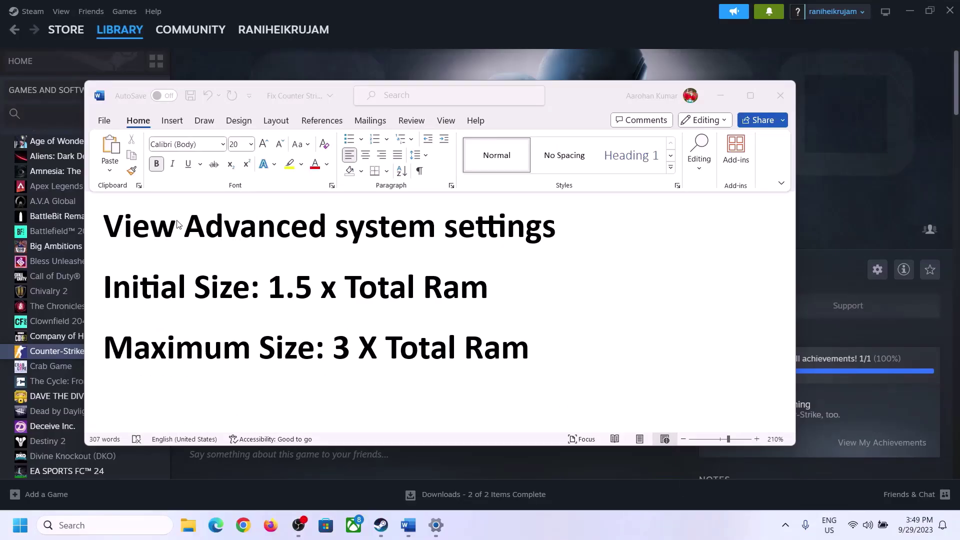
- Copy "View Advanced system settings" from the Word notes, search Windows for it, and open System Properties
left_click(165, 233)
left_click_drag(116, 231, 523, 243)
key("ctrl+c")
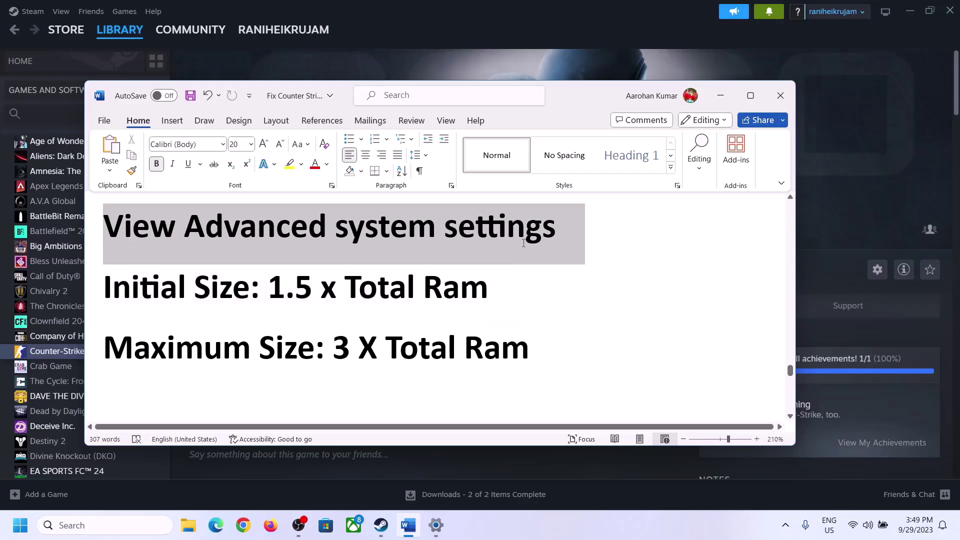
left_click(114, 525)
key("ctrl+v")
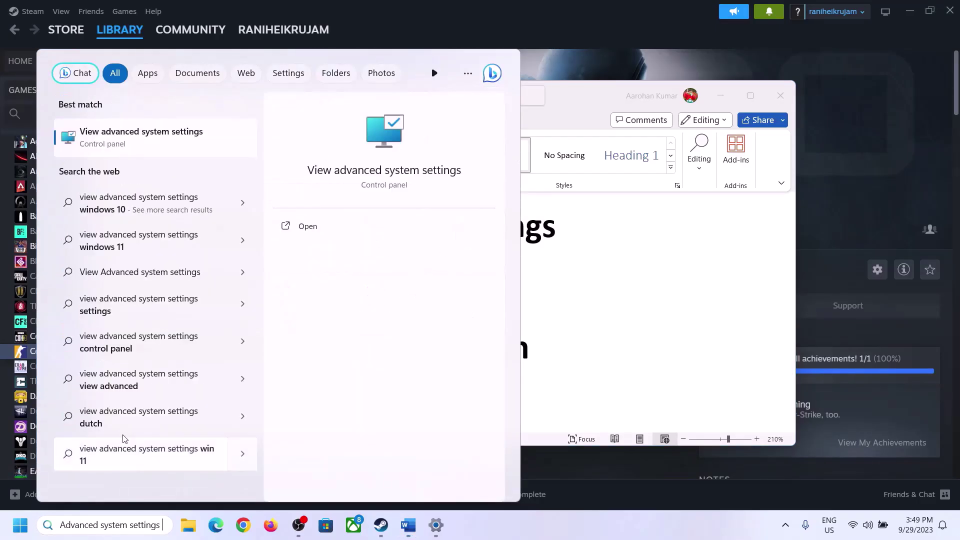
left_click(134, 146)
left_click_drag(194, 100, 429, 173)
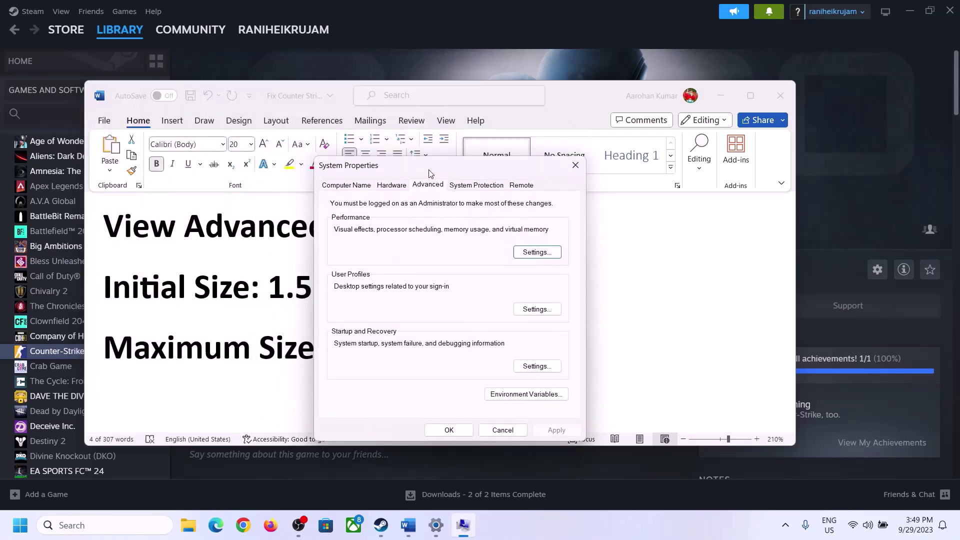
- In the Virtual Memory settings, turn off automatic paging file management and choose Custom size for the C: drive
left_click(537, 253)
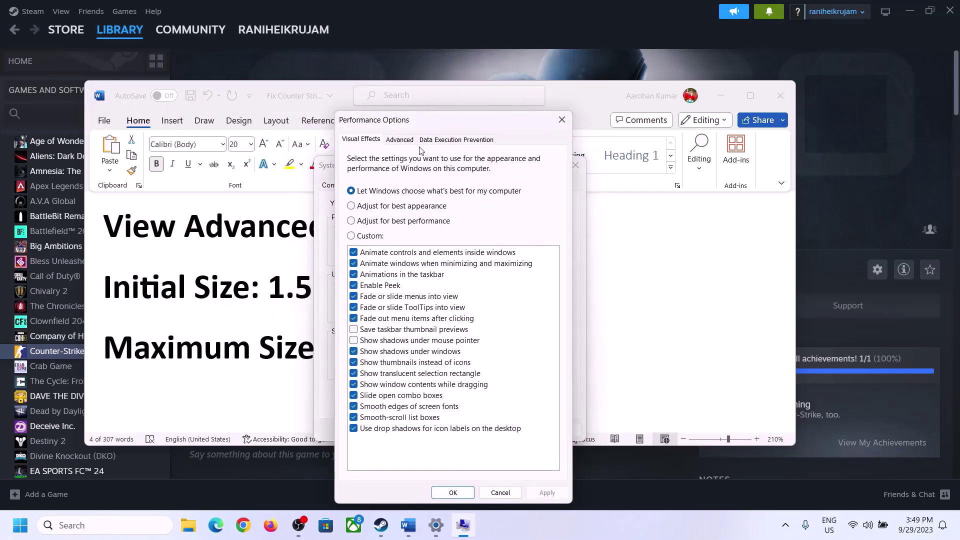
left_click(405, 142)
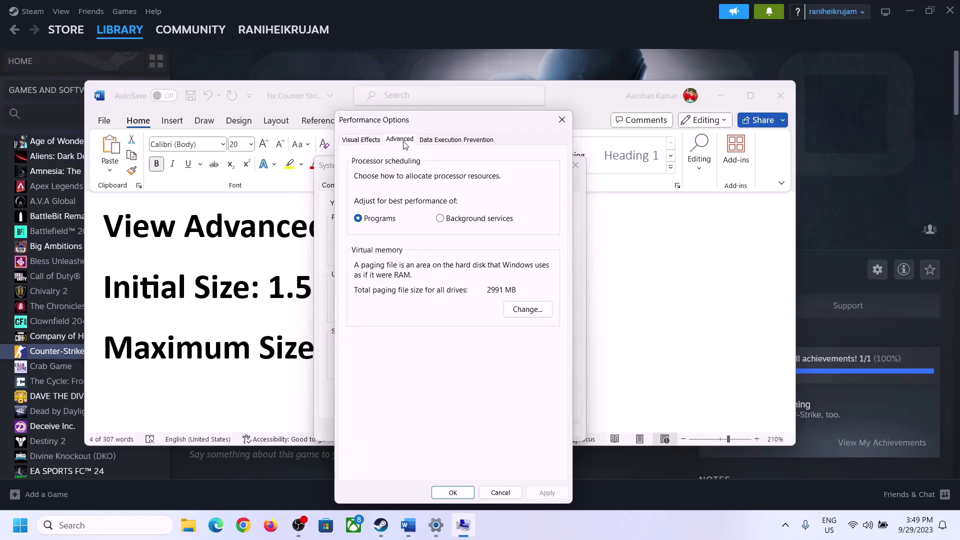
left_click(528, 310)
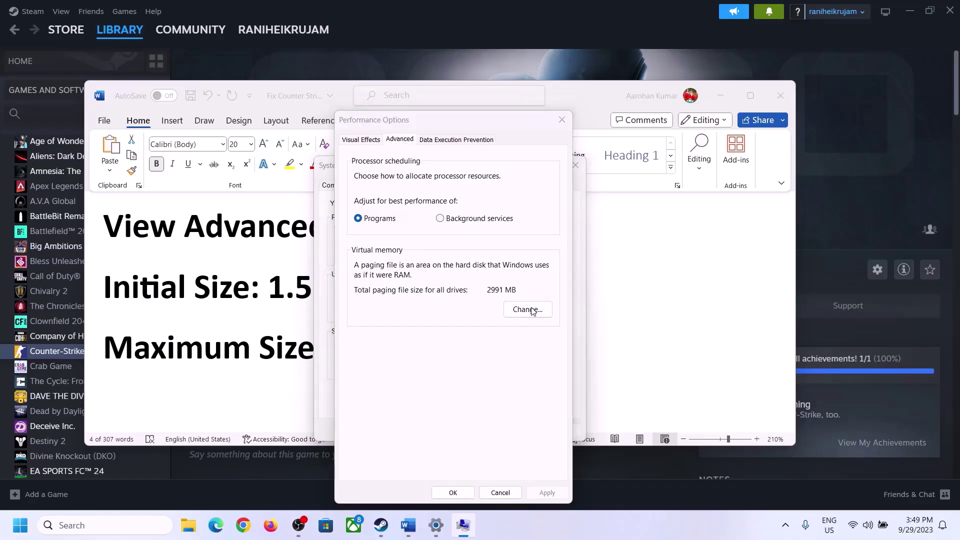
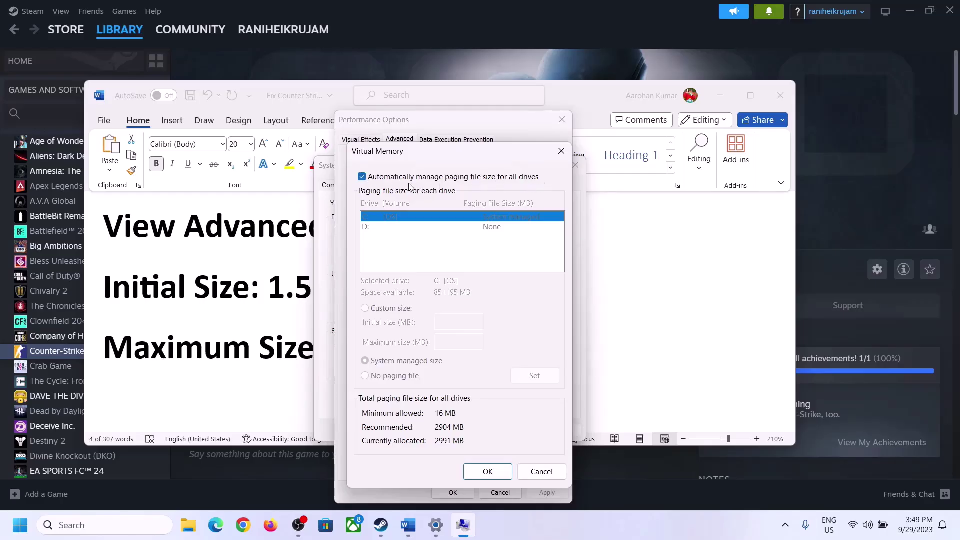
left_click(362, 177)
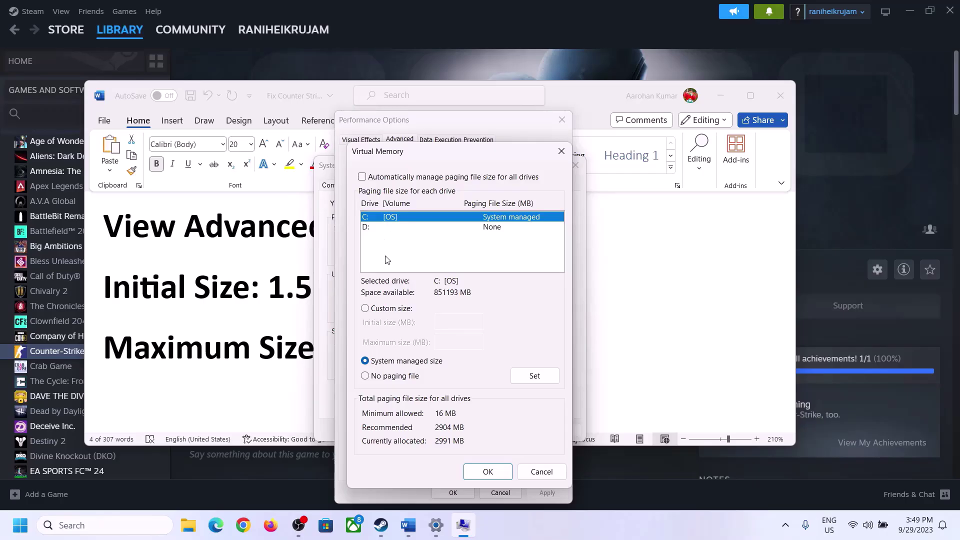
left_click(366, 309)
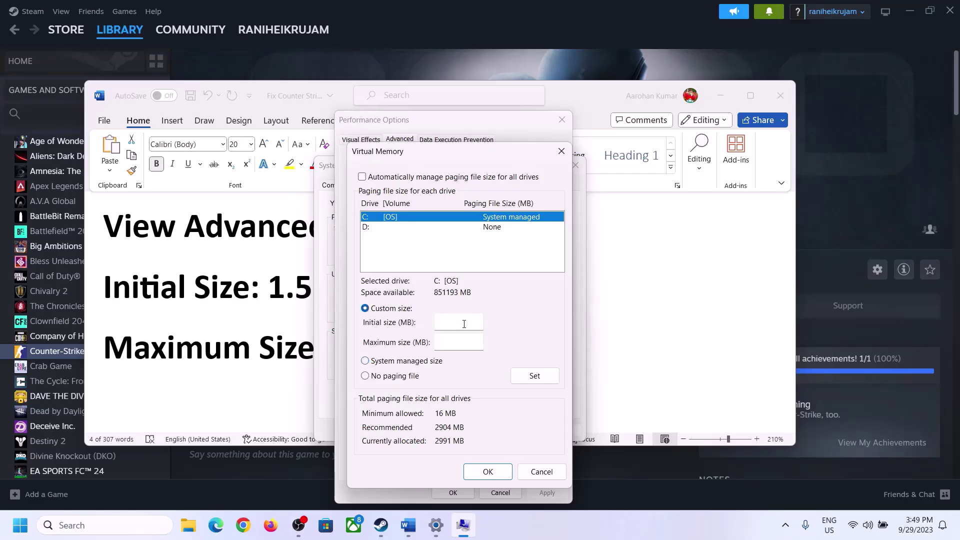
- Check the initial size formula in the Word notes and look up the installed RAM in the Windows system information
left_click(288, 287)
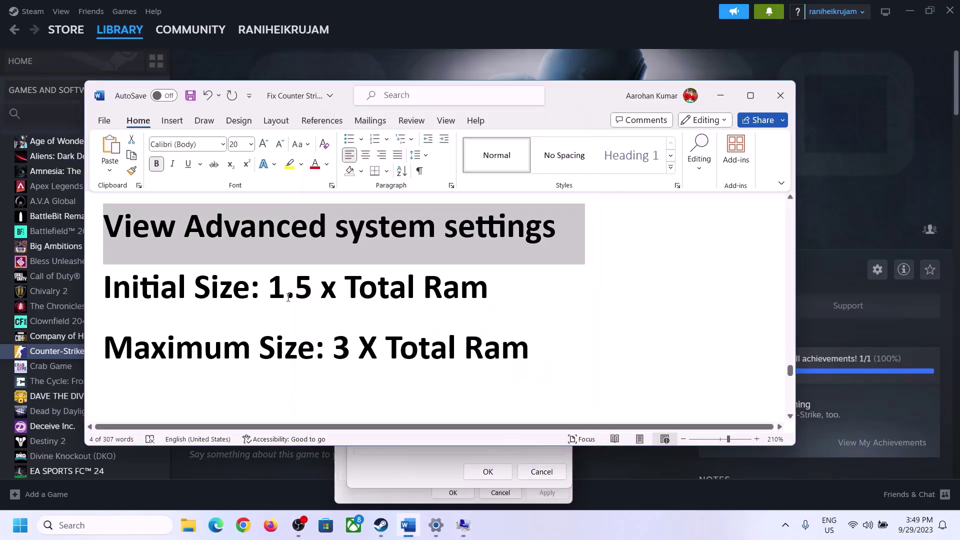
left_click_drag(269, 287, 444, 298)
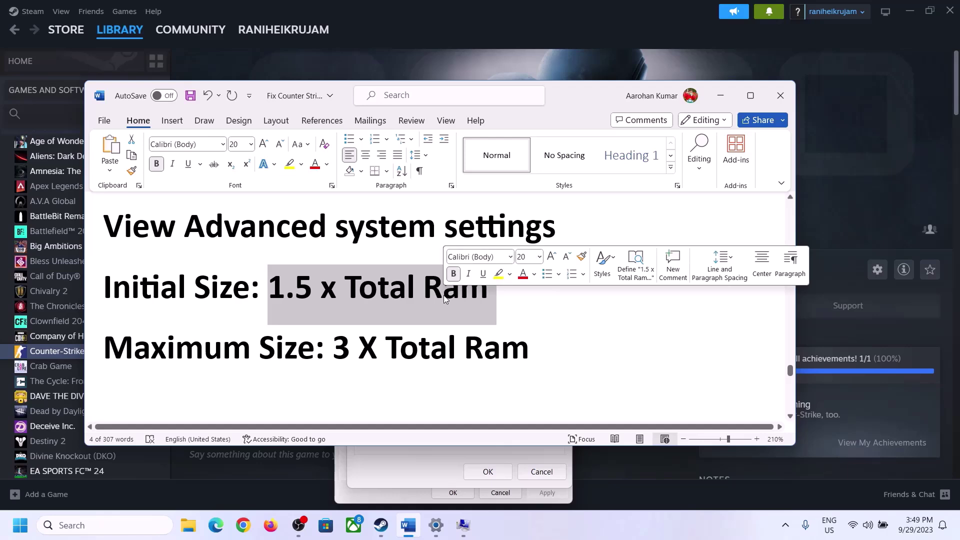
left_click(436, 526)
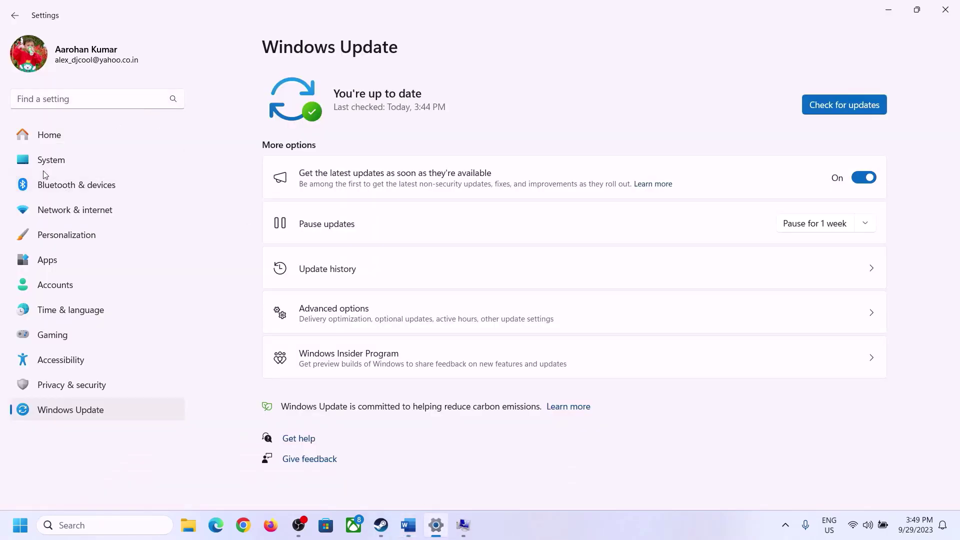
left_click(47, 161)
scroll(343, 407, "down", 10)
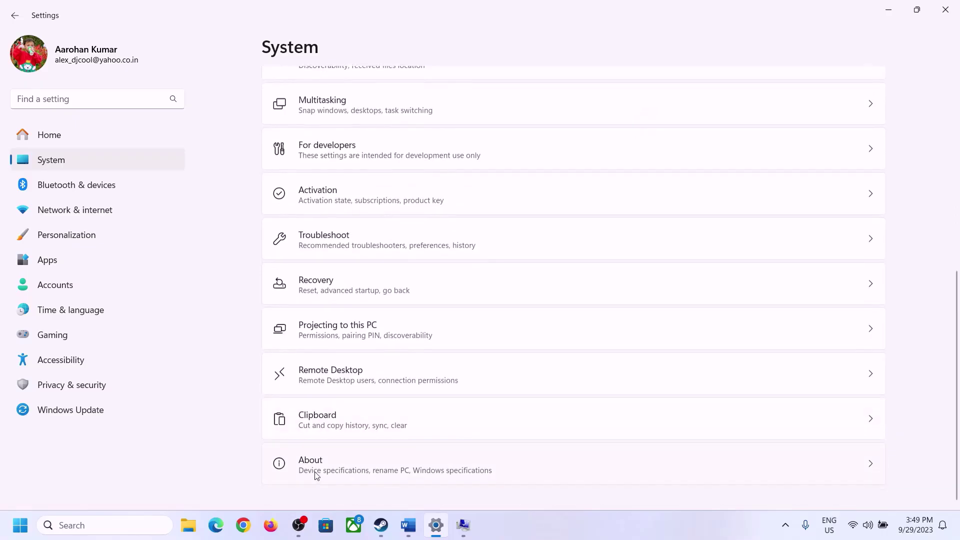
left_click(317, 475)
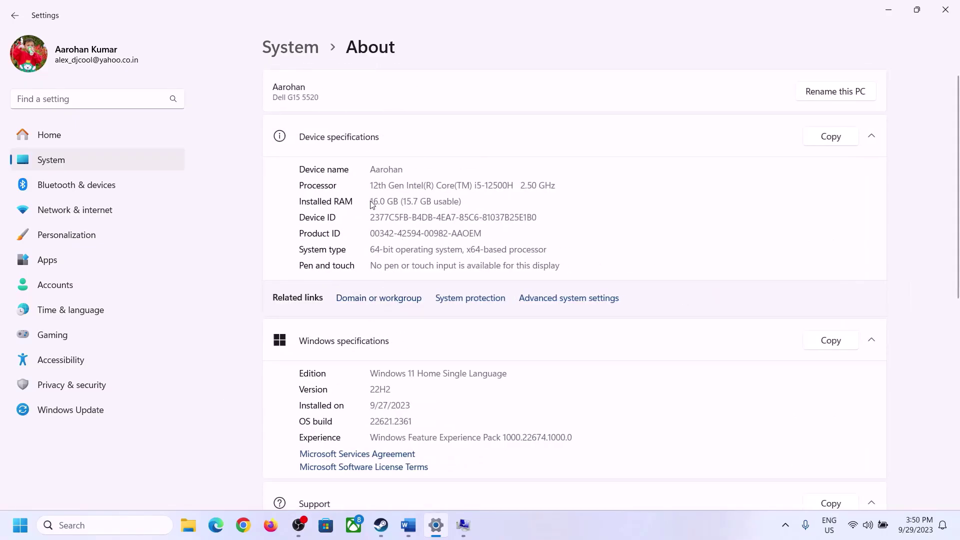
left_click_drag(377, 200, 366, 203)
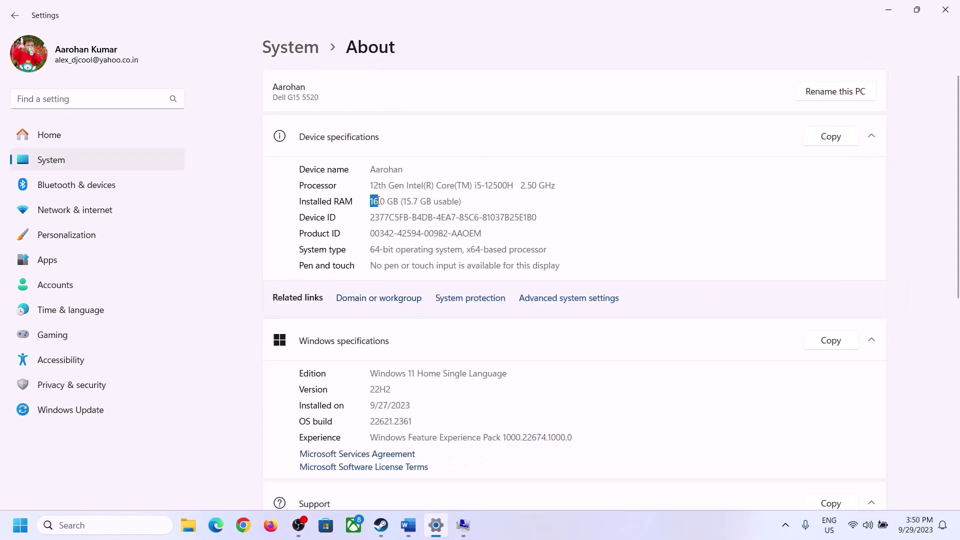